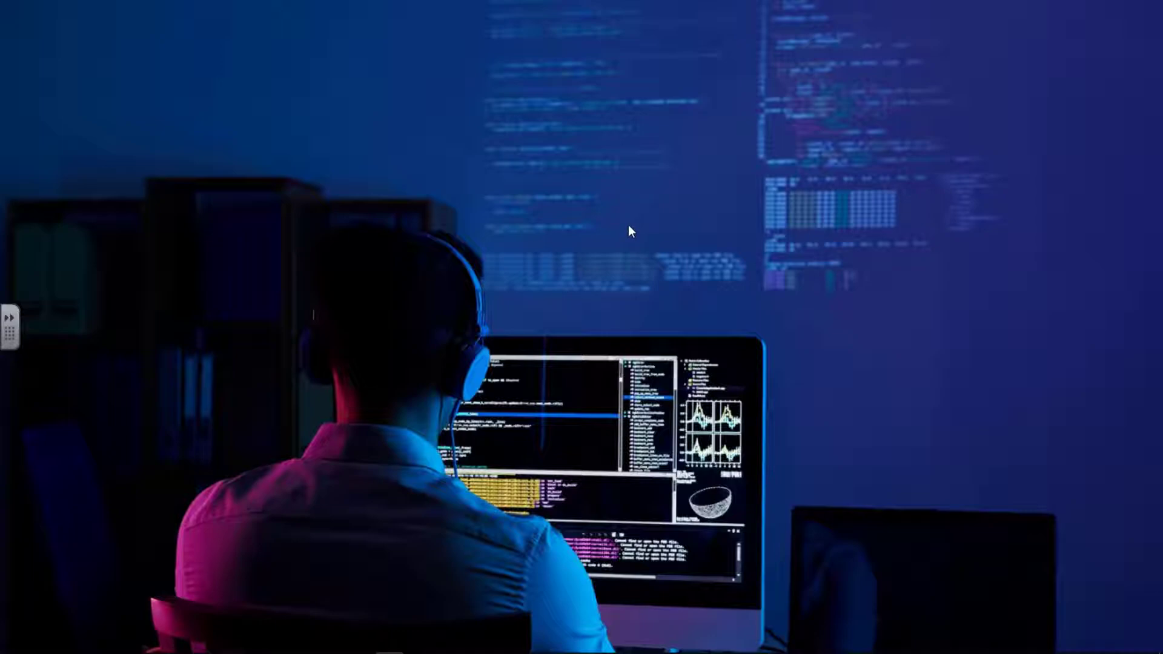
- Try to download the Sysinternals Suite from its Microsoft Docs page in the browser
{"action": "left_click", "coordinate": [96, 643]}
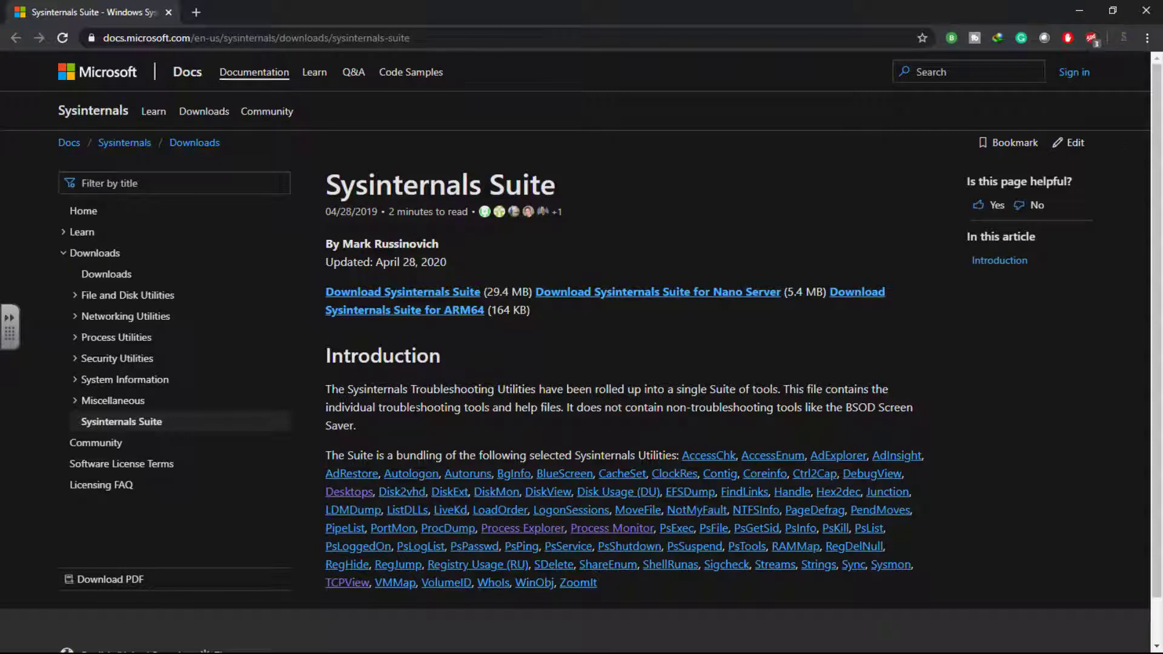
{"action": "scroll", "coordinate": [499, 475], "scroll_direction": "down", "scroll_amount": 1}
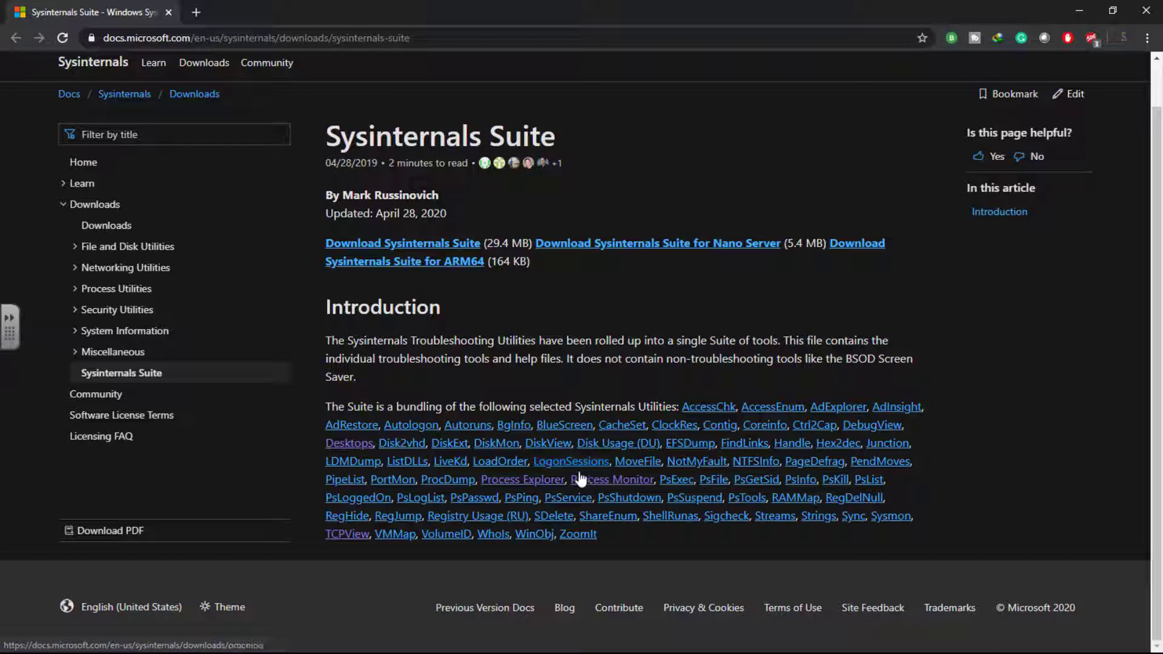
{"action": "left_click", "coordinate": [414, 245]}
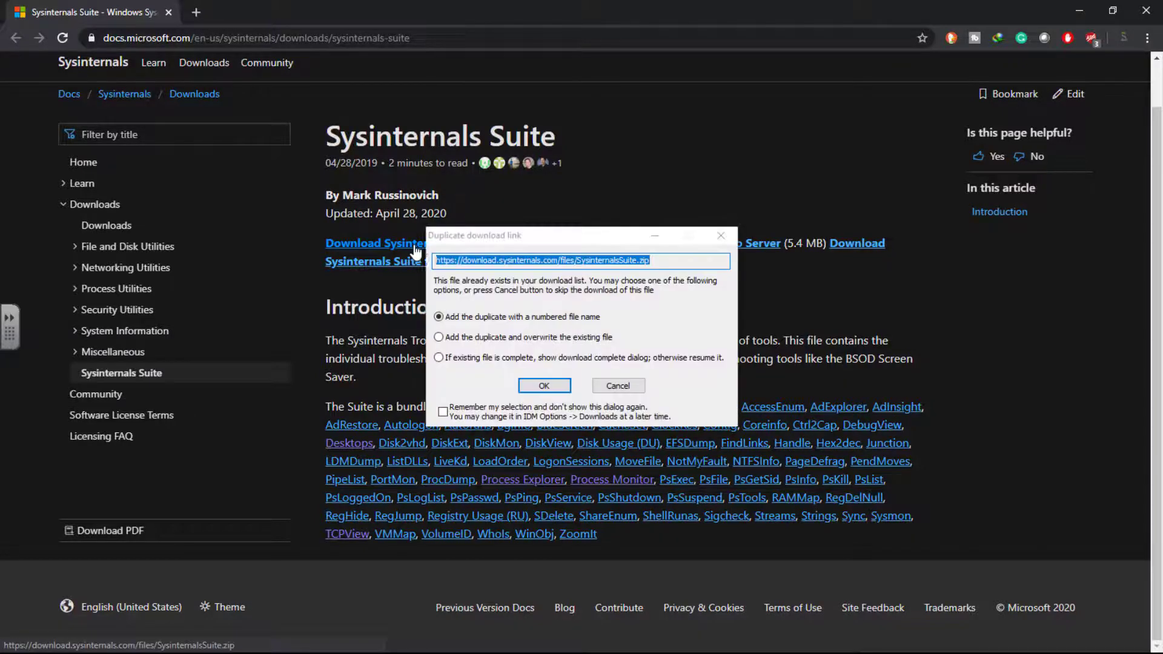
{"action": "left_click", "coordinate": [609, 388]}
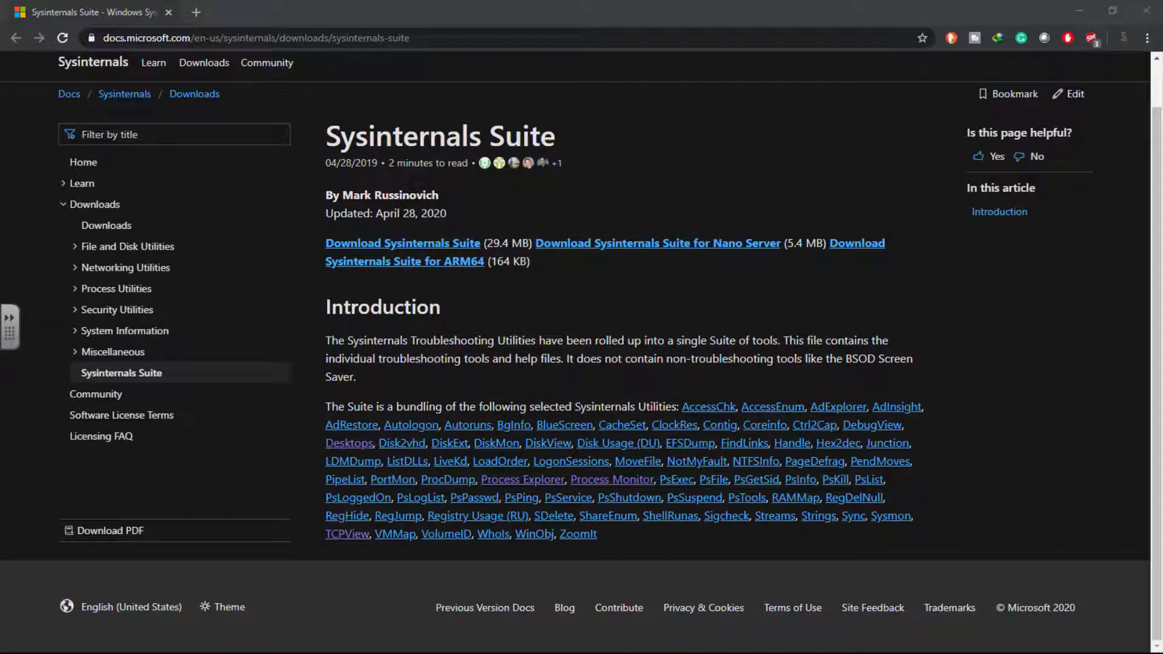
- Switch to File Explorer and open the SysinternalsSuite folder inside Downloads > Compressed
{"action": "left_click", "coordinate": [12, 642]}
{"action": "left_click", "coordinate": [12, 642]}
{"action": "left_click", "coordinate": [12, 643]}
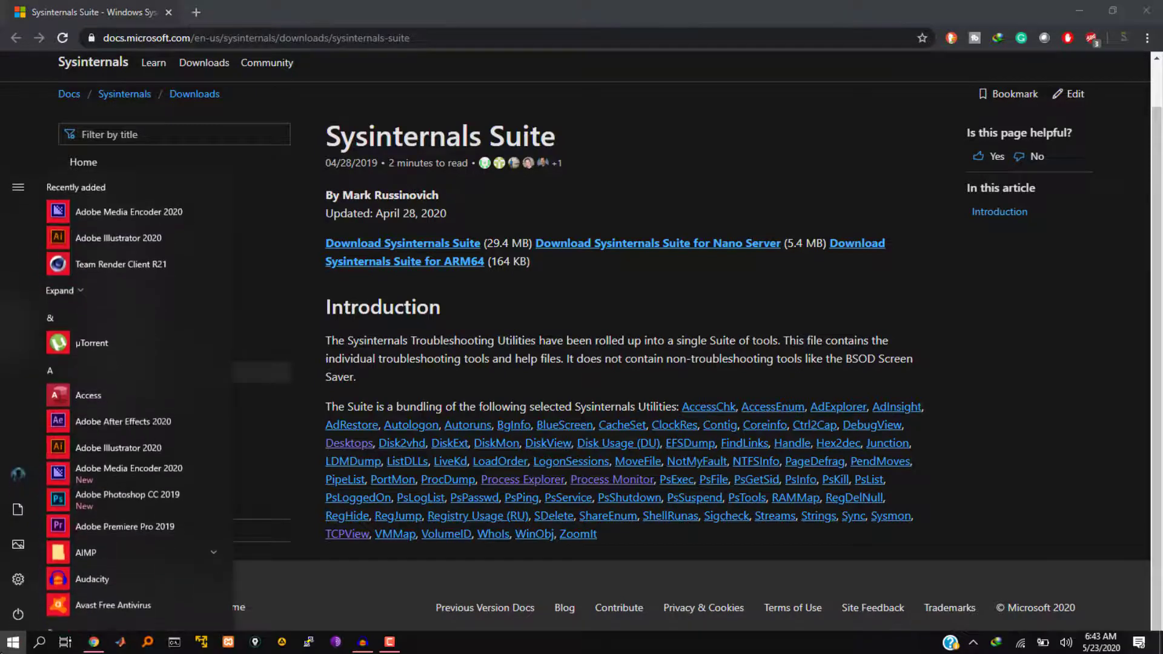
{"action": "left_click", "coordinate": [17, 544]}
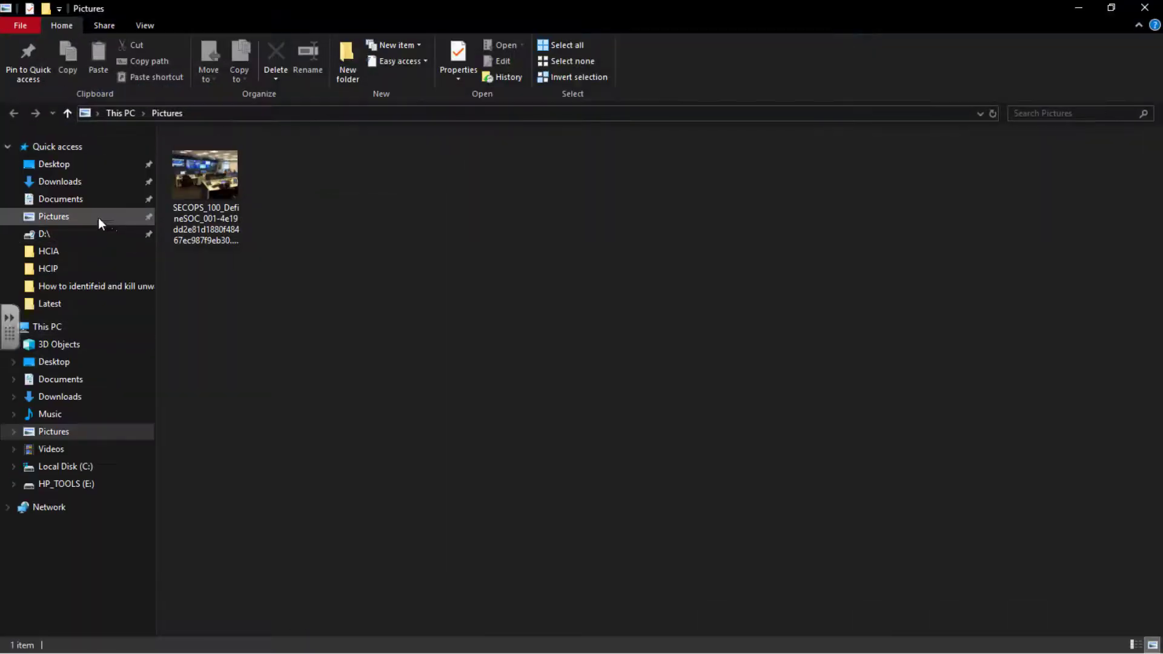
{"action": "left_click", "coordinate": [77, 183]}
{"action": "double_click", "coordinate": [269, 176]}
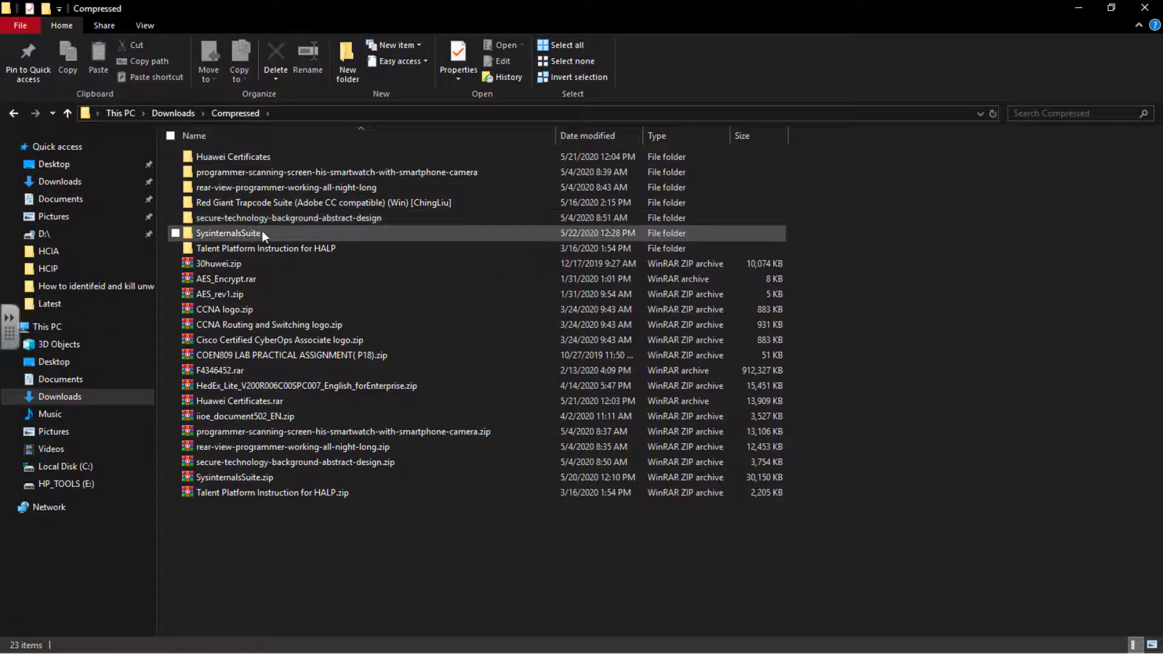
{"action": "double_click", "coordinate": [274, 237]}
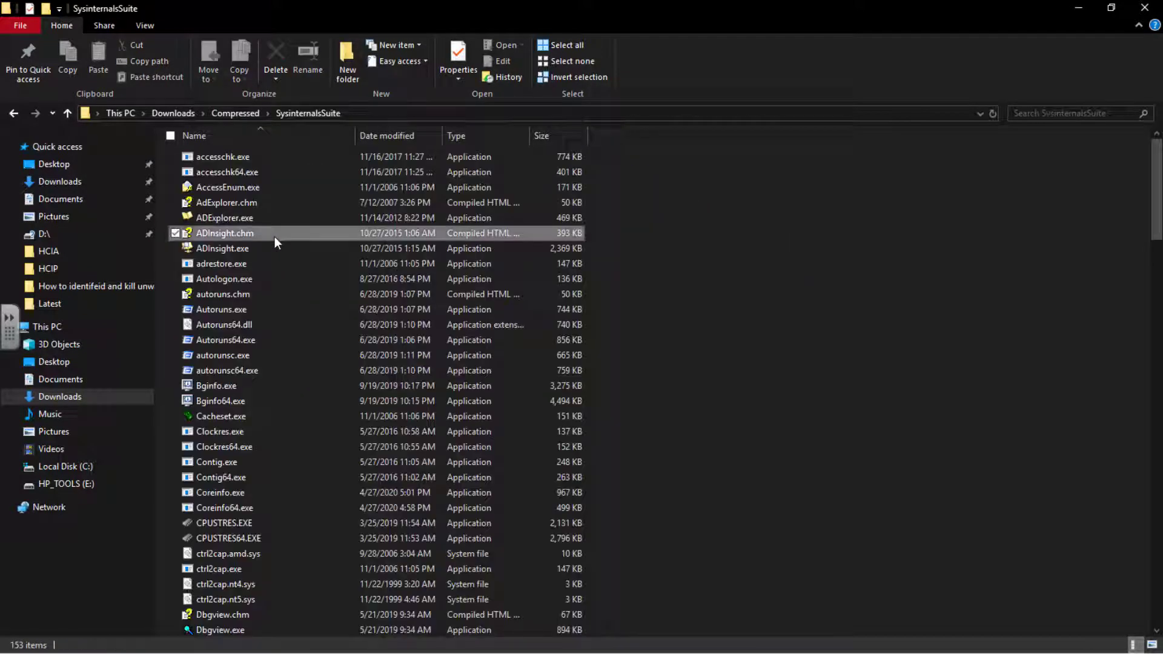
- Find and run procexp.exe in the SysinternalsSuite folder, and accept the Process Explorer license agreement
{"action": "left_click", "coordinate": [216, 322]}
{"action": "key", "text": "p"}
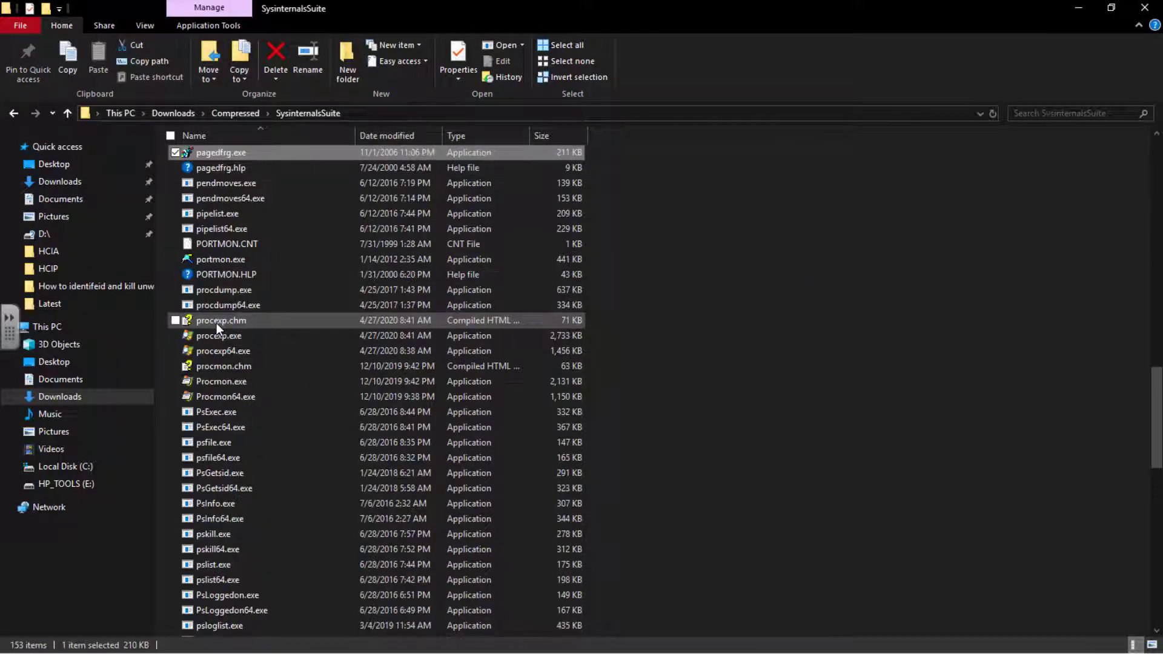
{"action": "key", "text": "p"}
{"action": "key", "text": "p"}
{"action": "key", "text": "p"}
{"action": "key", "text": "p"}
{"action": "key", "text": "p"}
{"action": "key", "text": "p"}
{"action": "key", "text": "p"}
{"action": "key", "text": "r"}
{"action": "key", "text": "o"}
{"action": "key", "text": "c"}
{"action": "key", "text": "e"}
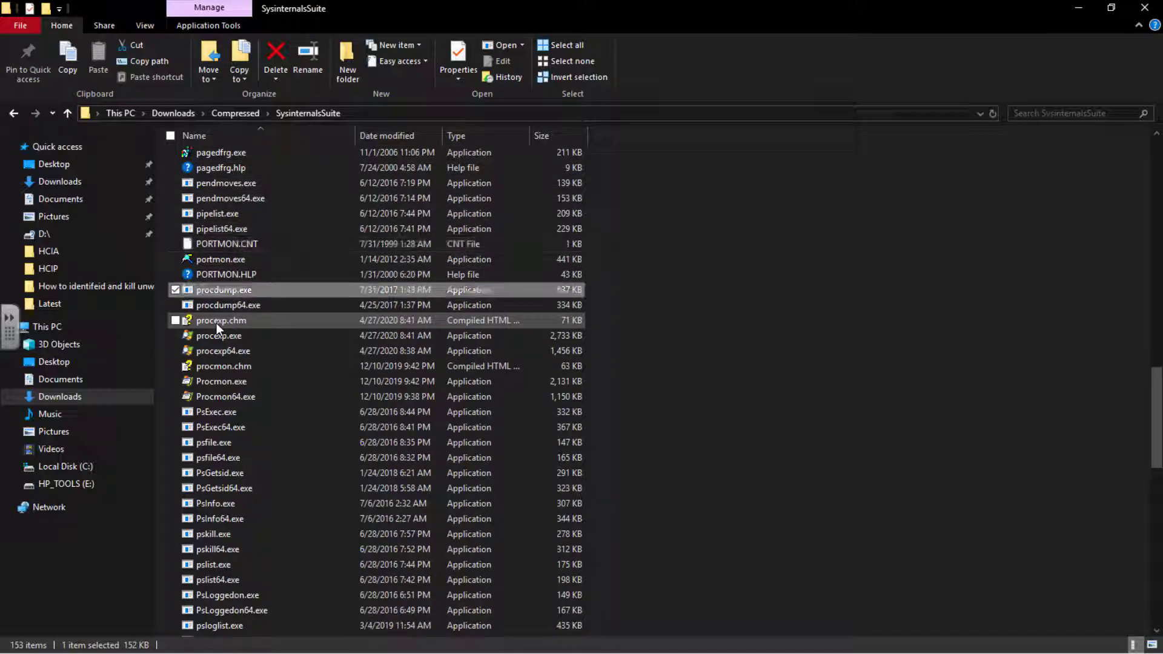
{"action": "double_click", "coordinate": [222, 337]}
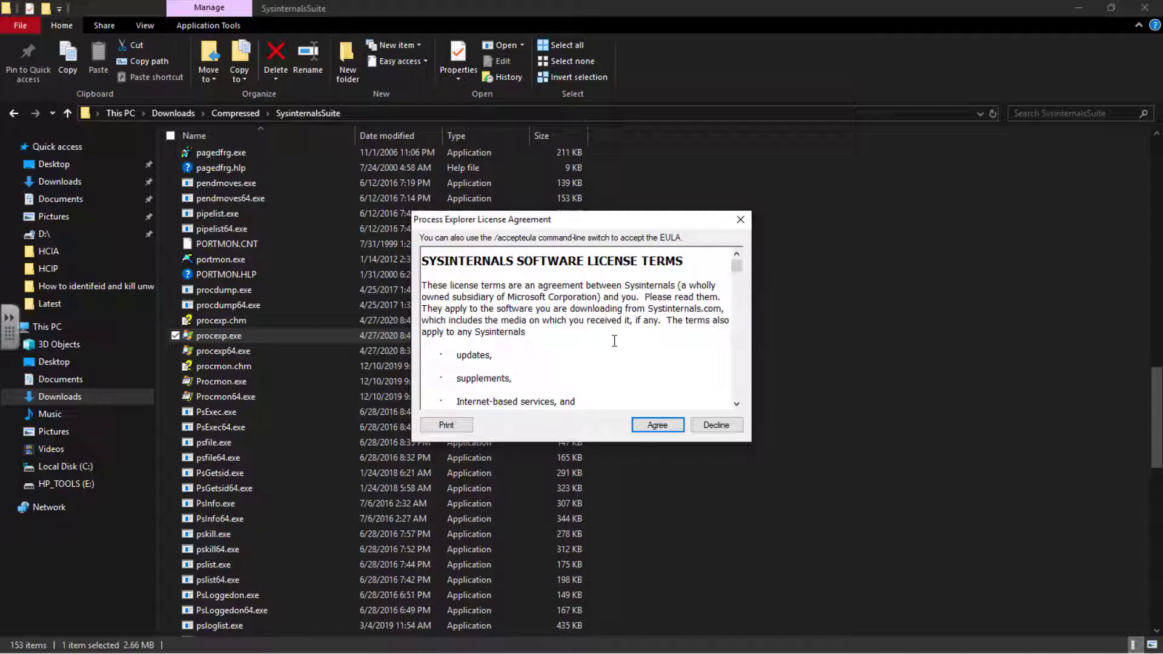
{"action": "left_click", "coordinate": [656, 425]}
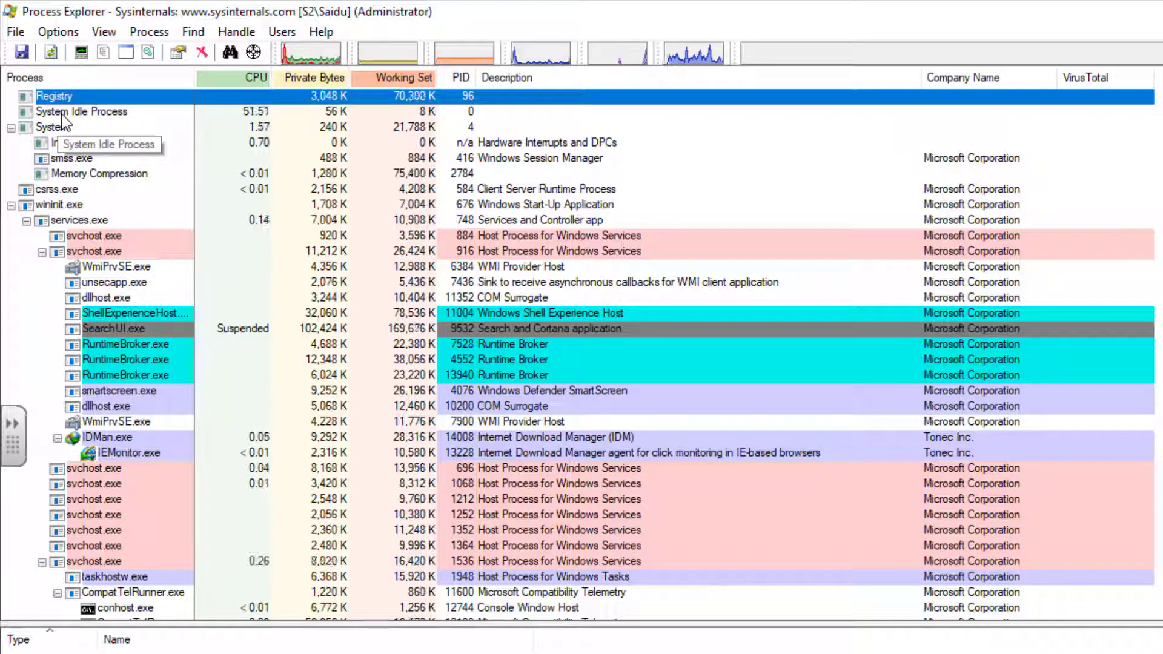
- Save the Process Explorer data as System Idle Process.txt in the SysinternalsSuite folder
{"action": "left_click", "coordinate": [63, 114]}
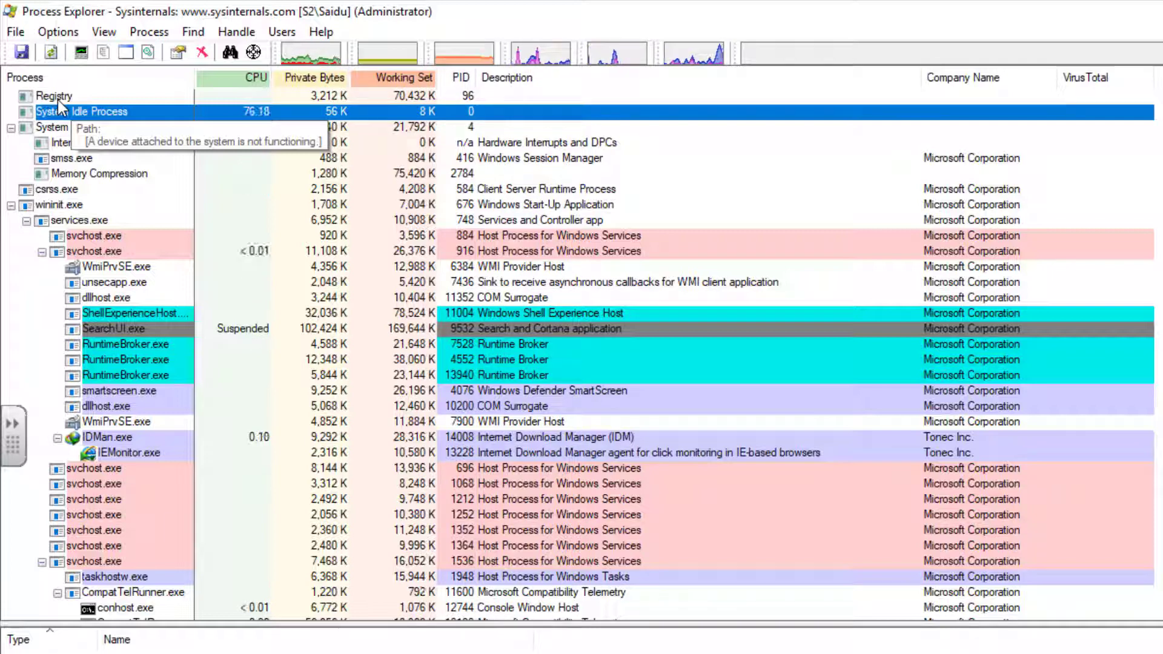
{"action": "left_click", "coordinate": [22, 52]}
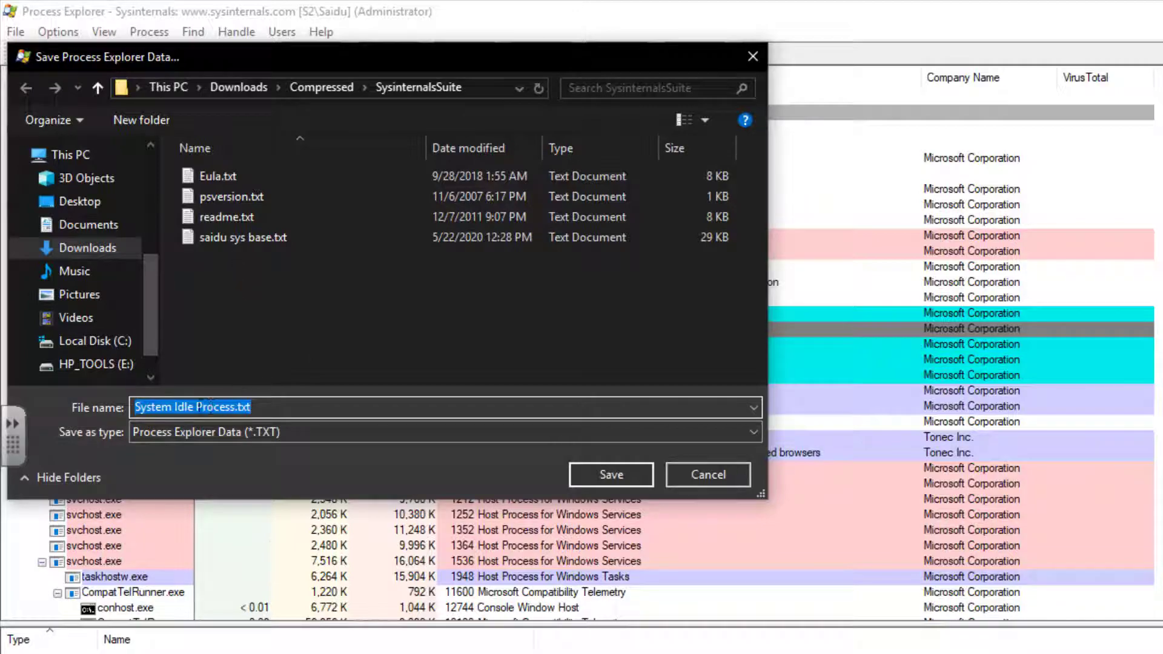
{"action": "key", "text": "Return"}
- Examine the running processes, their services and their company names throughout the process tree
{"action": "scroll", "coordinate": [117, 282], "scroll_direction": "down", "scroll_amount": 6}
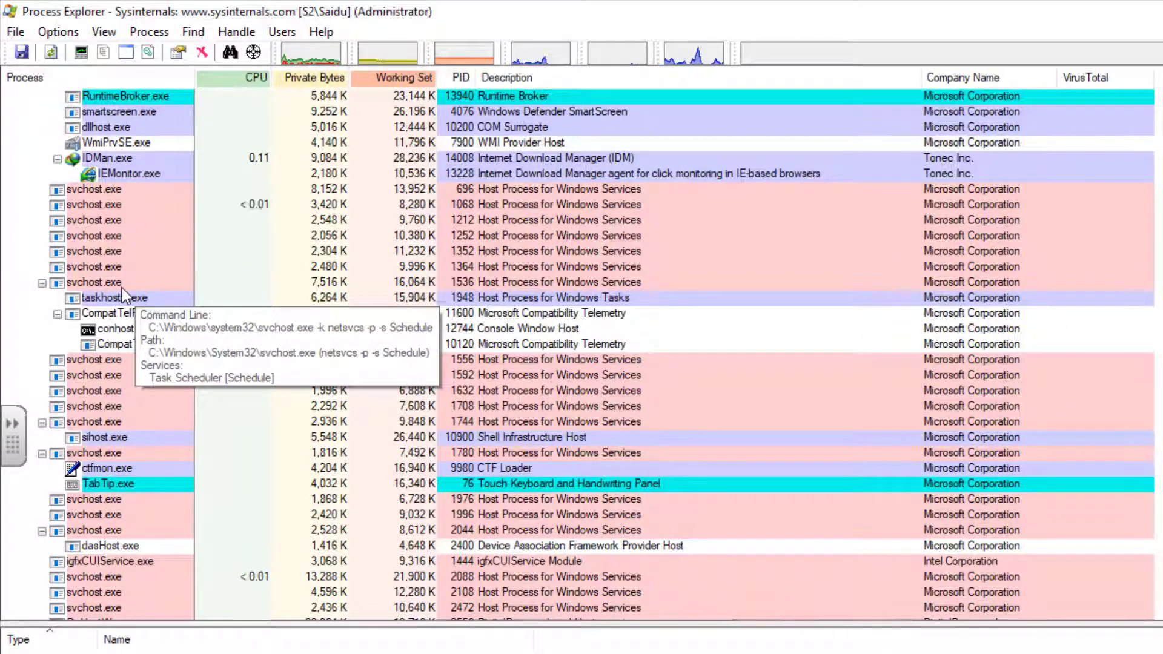
{"action": "scroll", "coordinate": [115, 279], "scroll_direction": "up", "scroll_amount": 2}
{"action": "scroll", "coordinate": [106, 185], "scroll_direction": "down", "scroll_amount": 2}
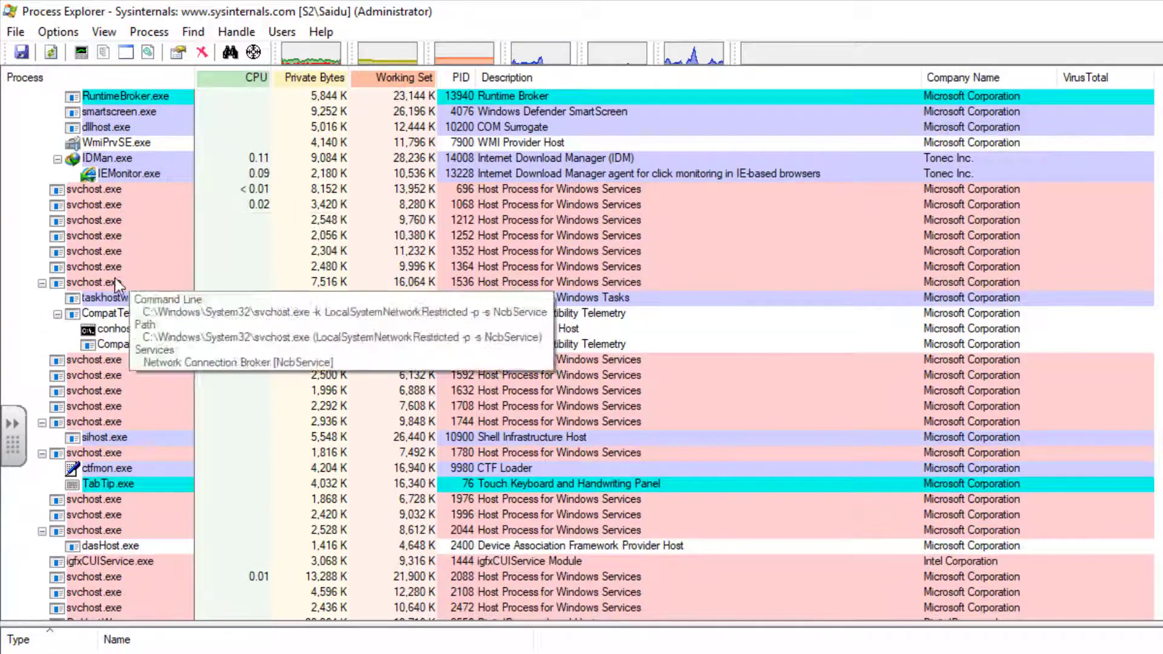
{"action": "scroll", "coordinate": [143, 368], "scroll_direction": "down", "scroll_amount": 6}
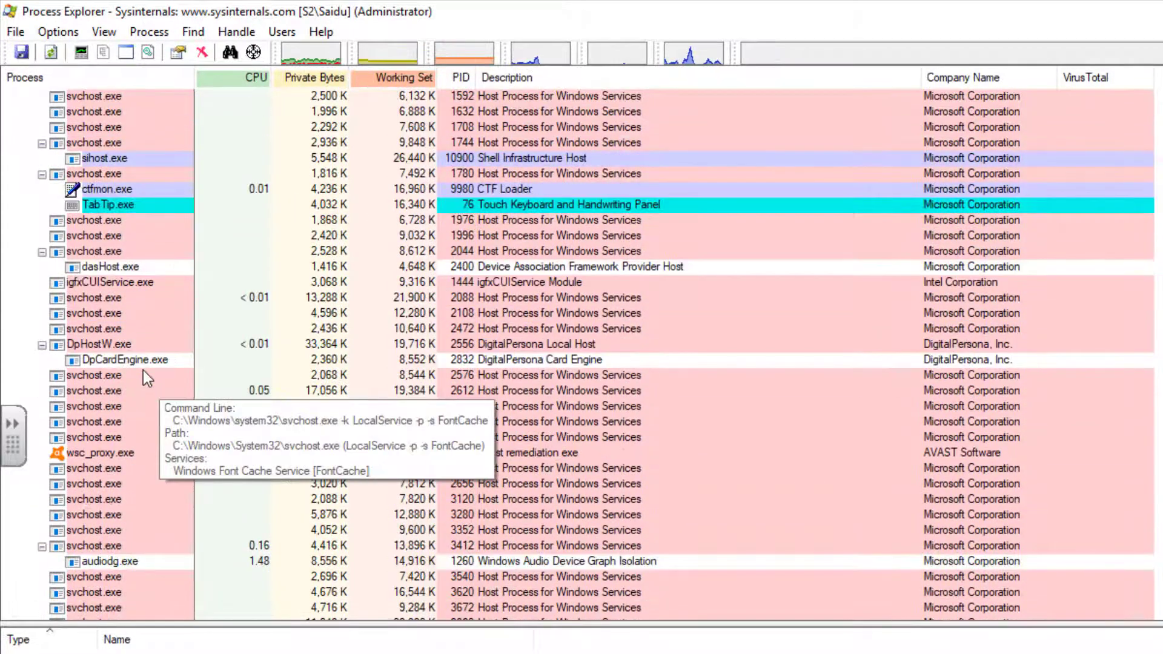
{"action": "scroll", "coordinate": [126, 275], "scroll_direction": "down", "scroll_amount": 9}
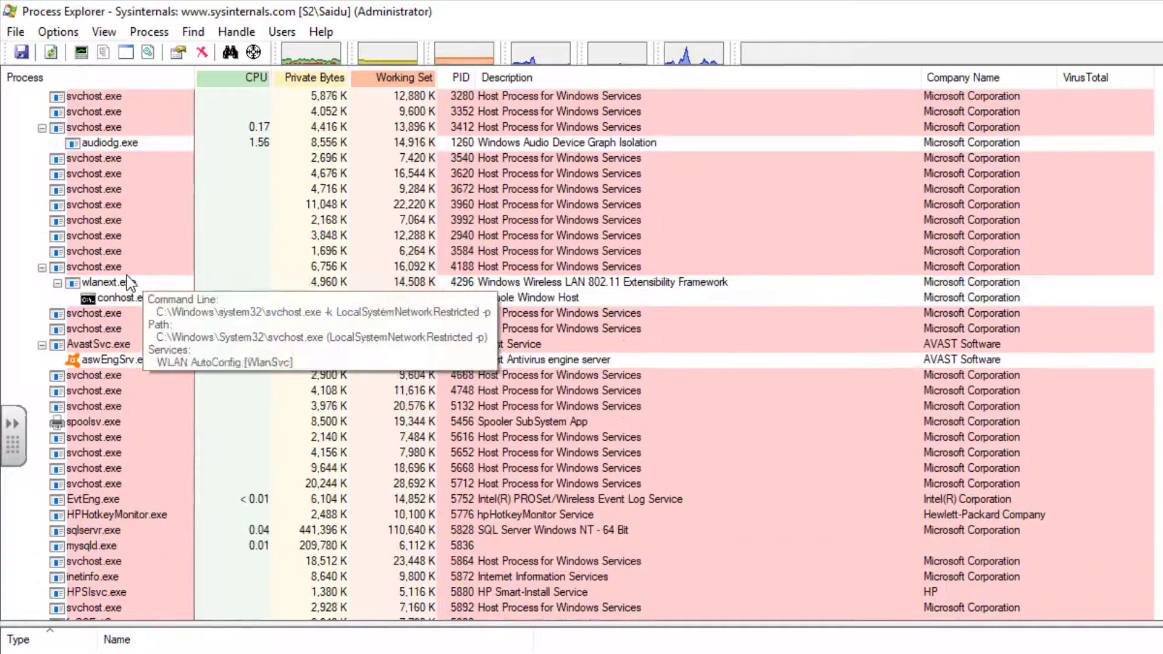
{"action": "scroll", "coordinate": [127, 278], "scroll_direction": "down", "scroll_amount": 7}
{"action": "scroll", "coordinate": [128, 278], "scroll_direction": "up", "scroll_amount": 3}
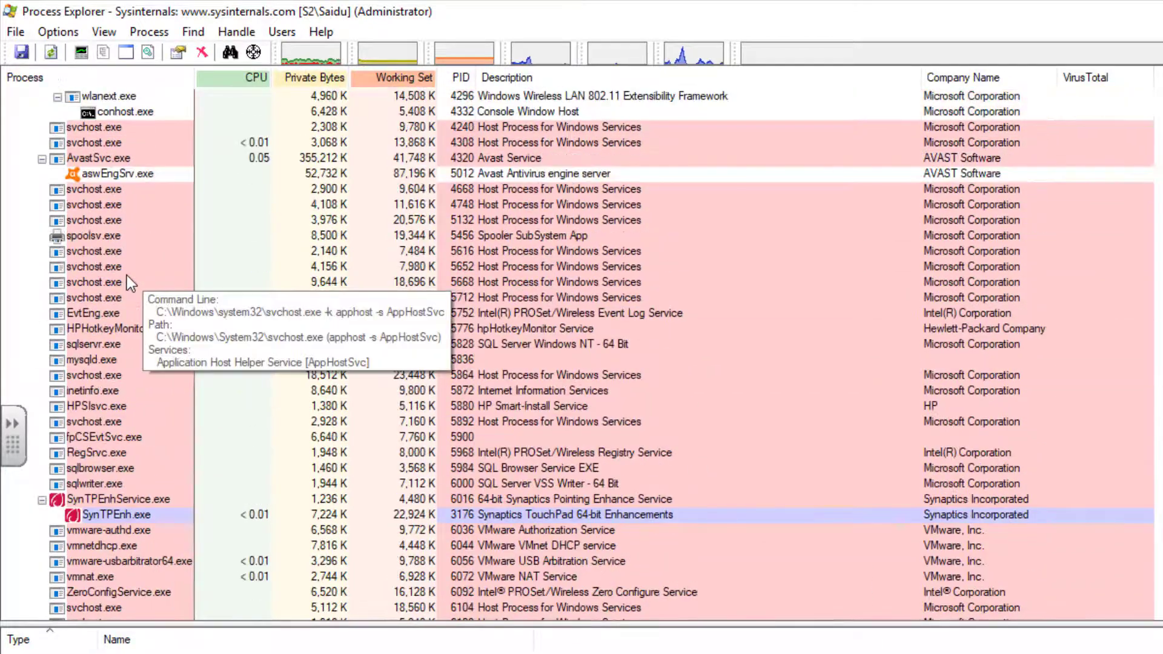
{"action": "scroll", "coordinate": [126, 275], "scroll_direction": "up", "scroll_amount": 9}
{"action": "scroll", "coordinate": [126, 275], "scroll_direction": "up", "scroll_amount": 8}
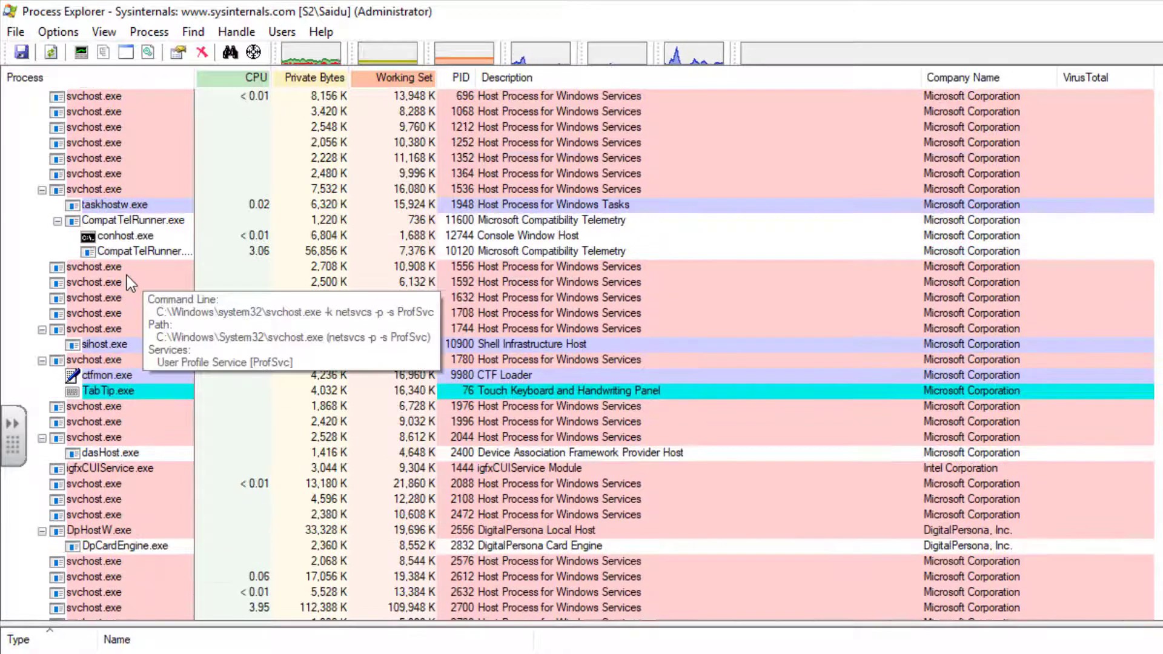
- Identify the process that owns the File Explorer window using Find Window's Process, and inspect its entry in the process tree
{"action": "mouse_move", "coordinate": [166, 203]}
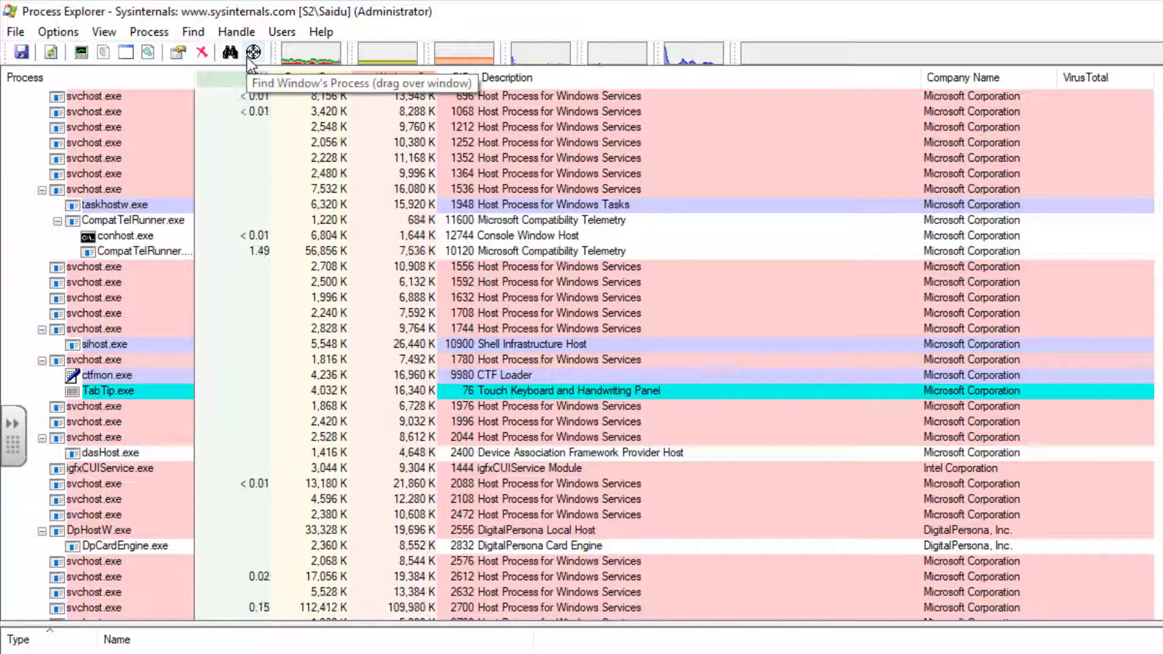
{"action": "key", "text": "alt+Tab"}
{"action": "left_click_drag", "start_coordinate": [246, 55], "coordinate": [479, 260]}
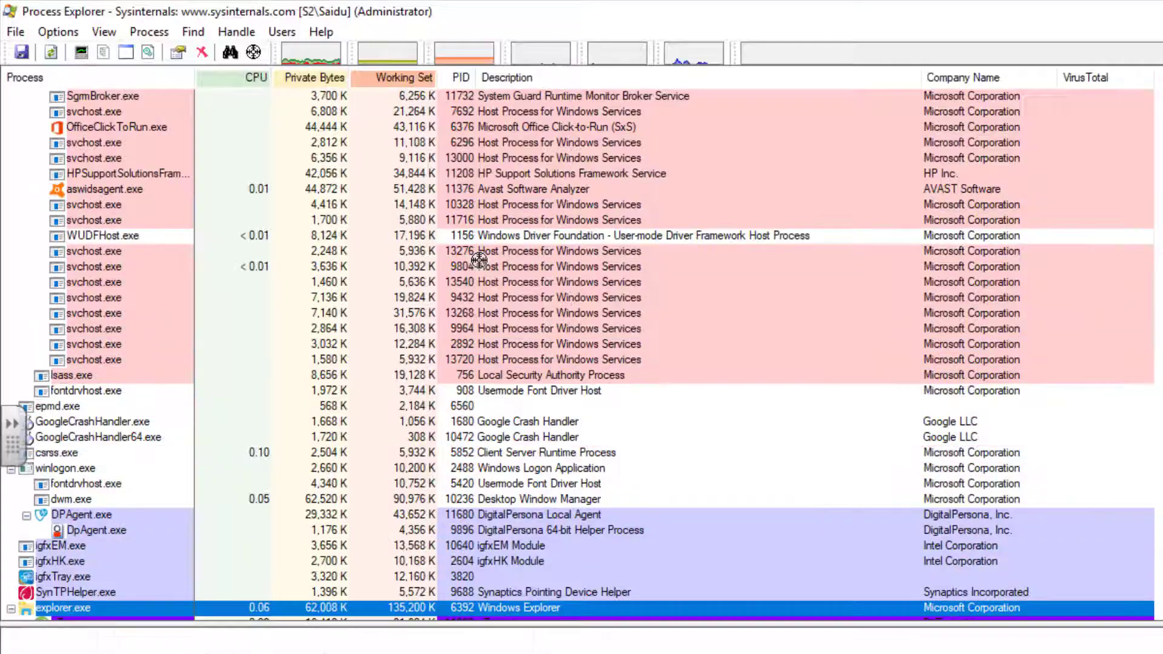
{"action": "scroll", "coordinate": [172, 480], "scroll_direction": "down", "scroll_amount": 3}
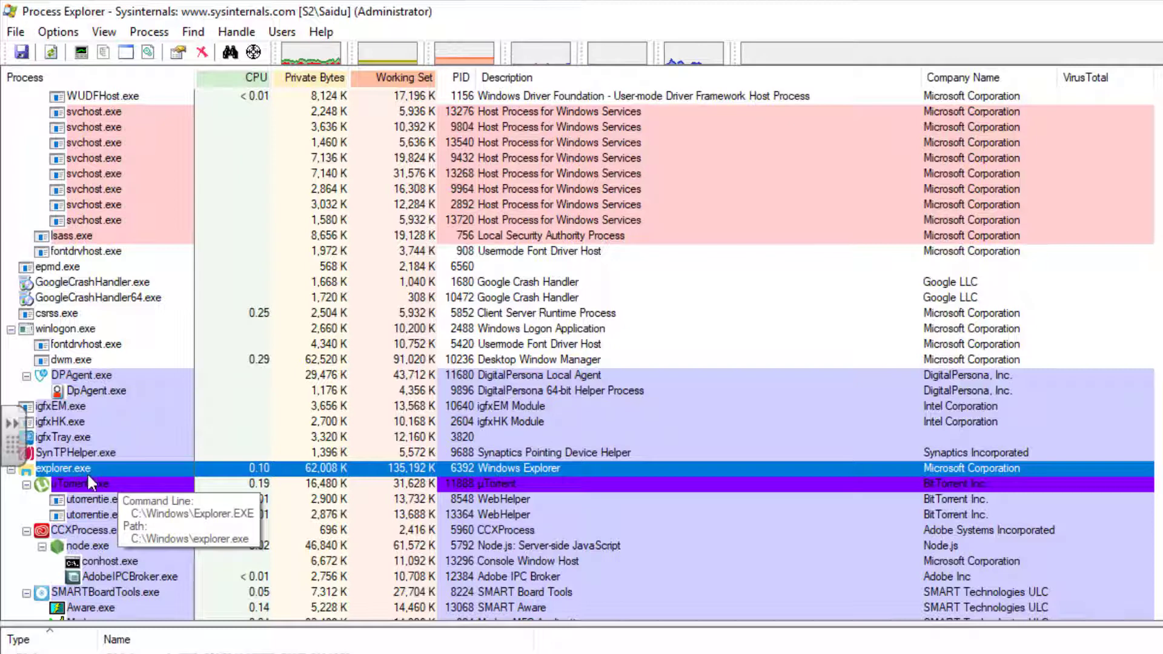
{"action": "mouse_move", "coordinate": [86, 489]}
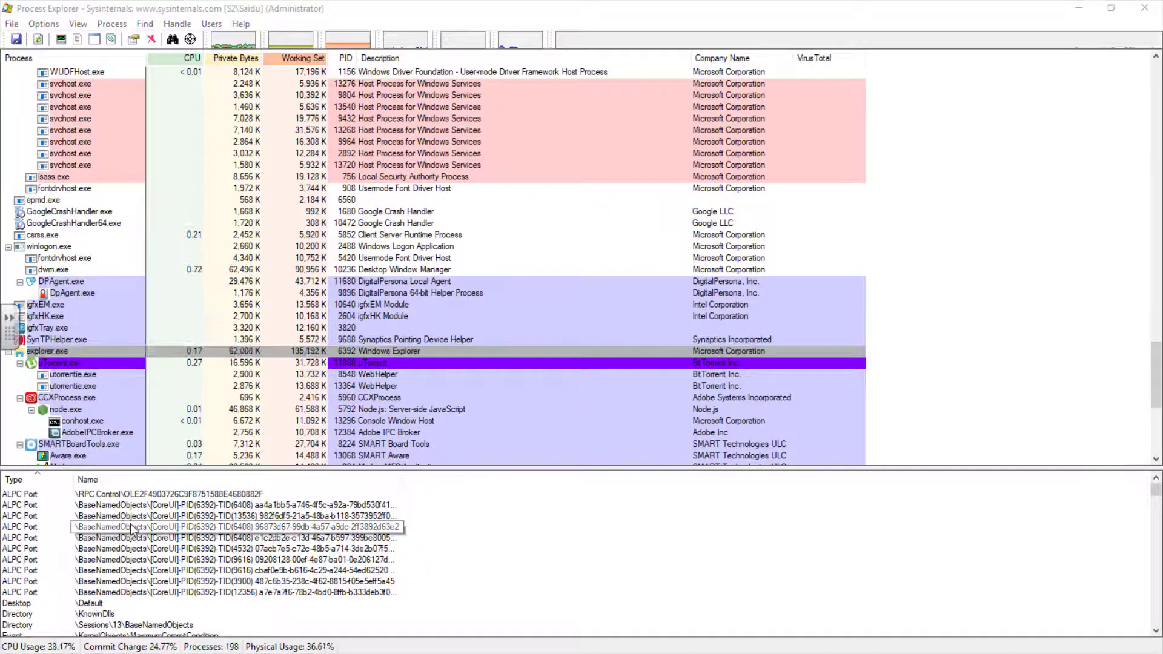
- Open a Command Prompt window and reposition it over Process Explorer
{"action": "key", "text": "super"}
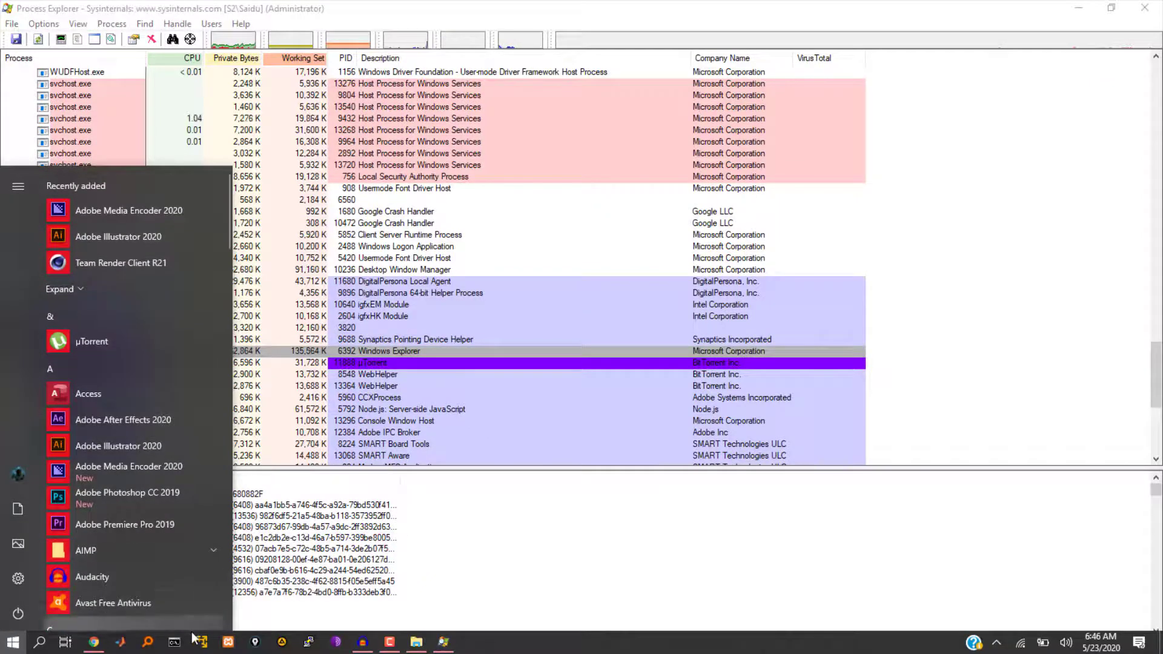
{"action": "left_click", "coordinate": [174, 642]}
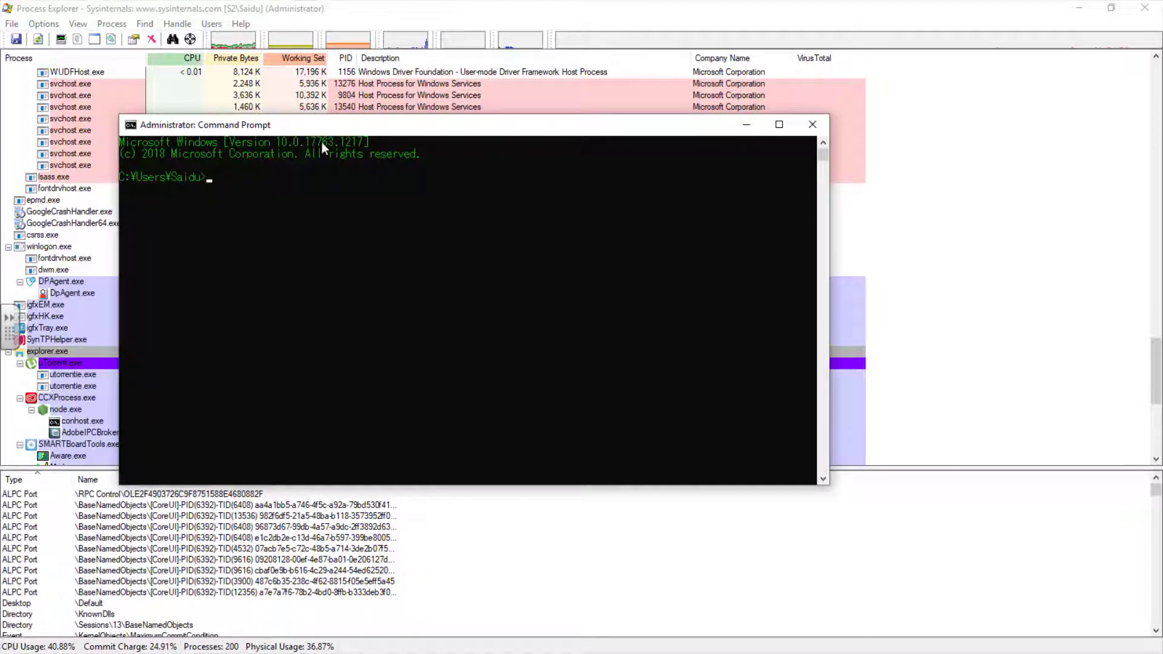
{"action": "left_click_drag", "start_coordinate": [321, 124], "coordinate": [408, 119]}
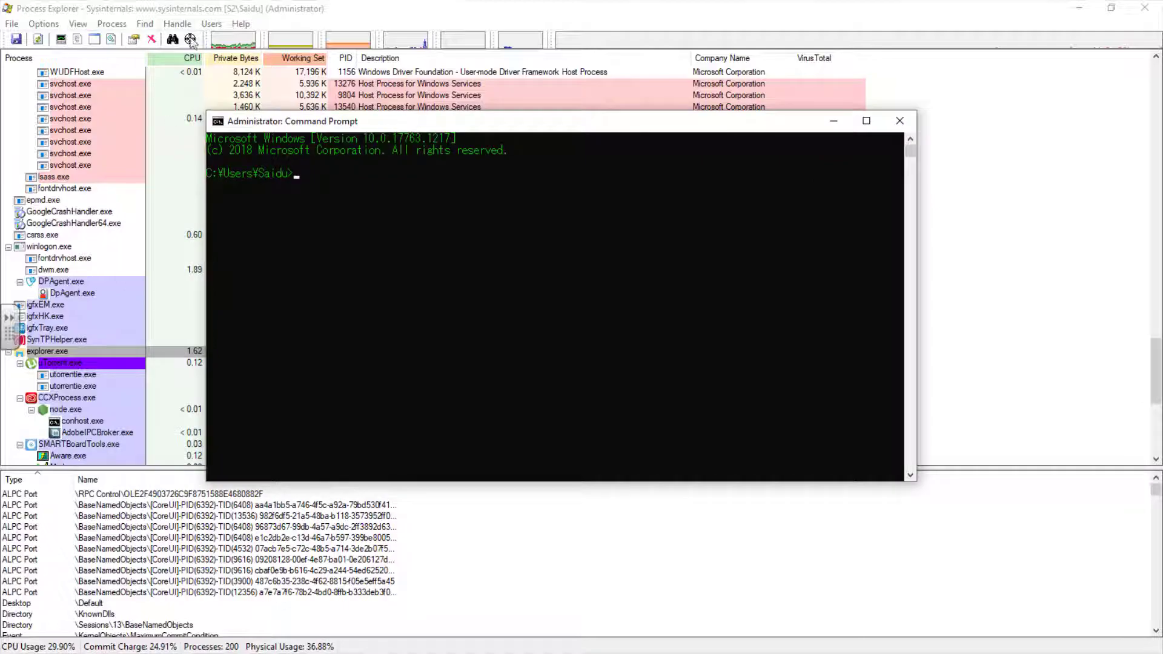
- Identify the process that owns the Command Prompt window using Find Window's Process, and inspect its entry and child process
{"action": "left_click", "coordinate": [189, 40]}
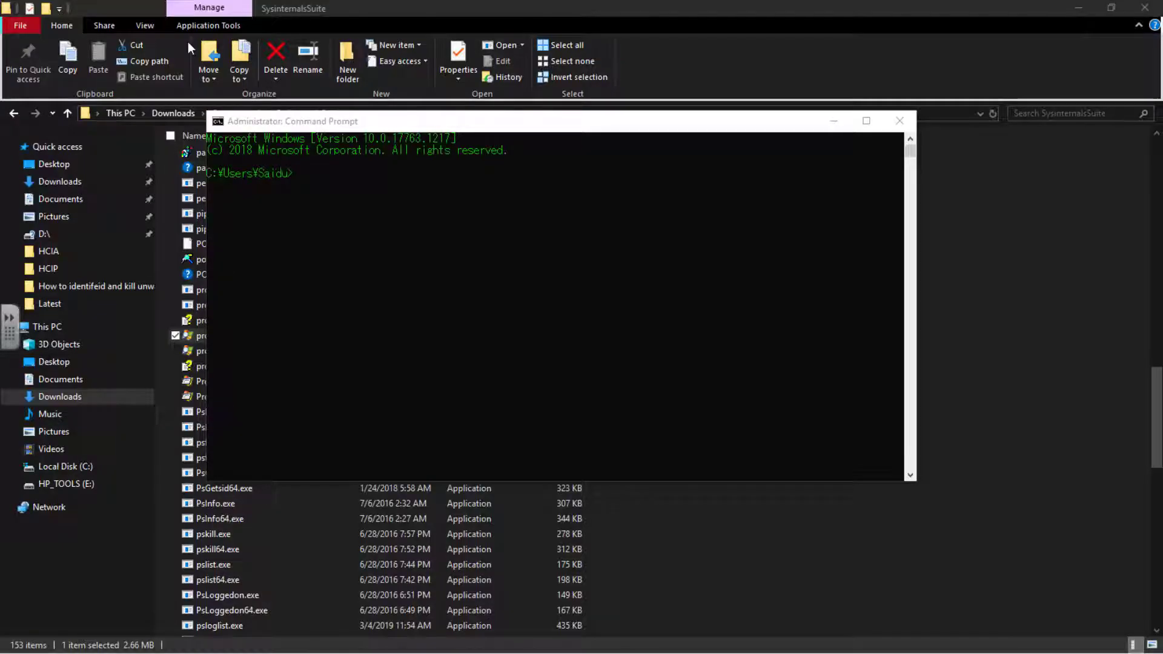
{"action": "left_click_drag", "start_coordinate": [188, 42], "coordinate": [435, 226]}
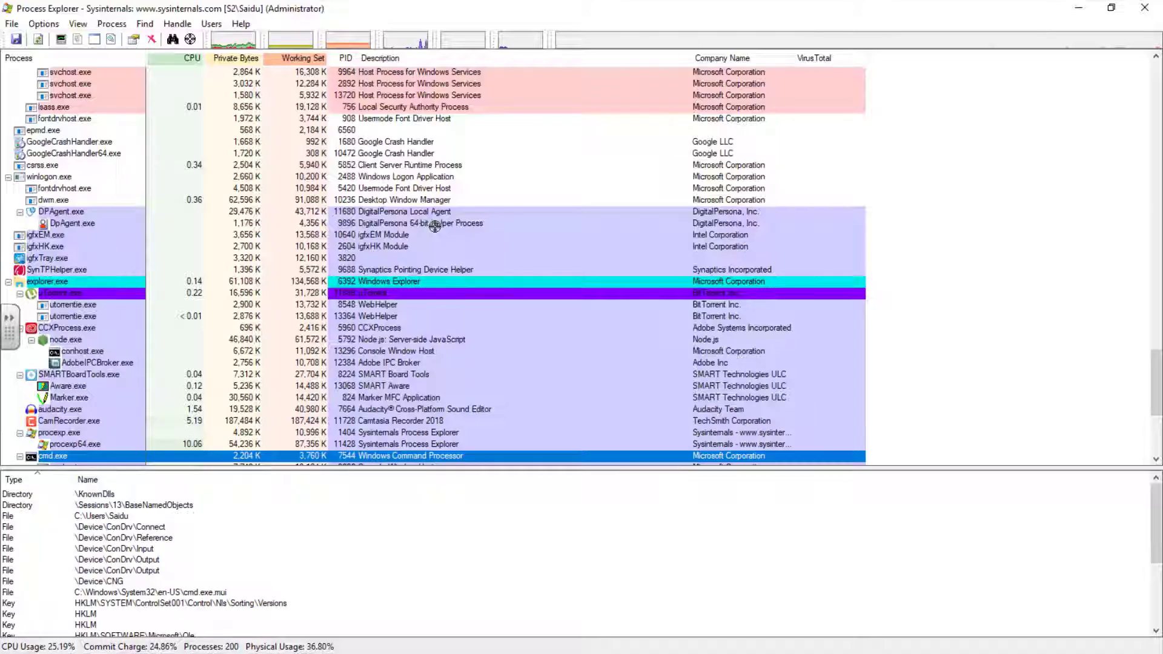
{"action": "scroll", "coordinate": [243, 254], "scroll_direction": "down", "scroll_amount": 5}
{"action": "mouse_move", "coordinate": [141, 284]}
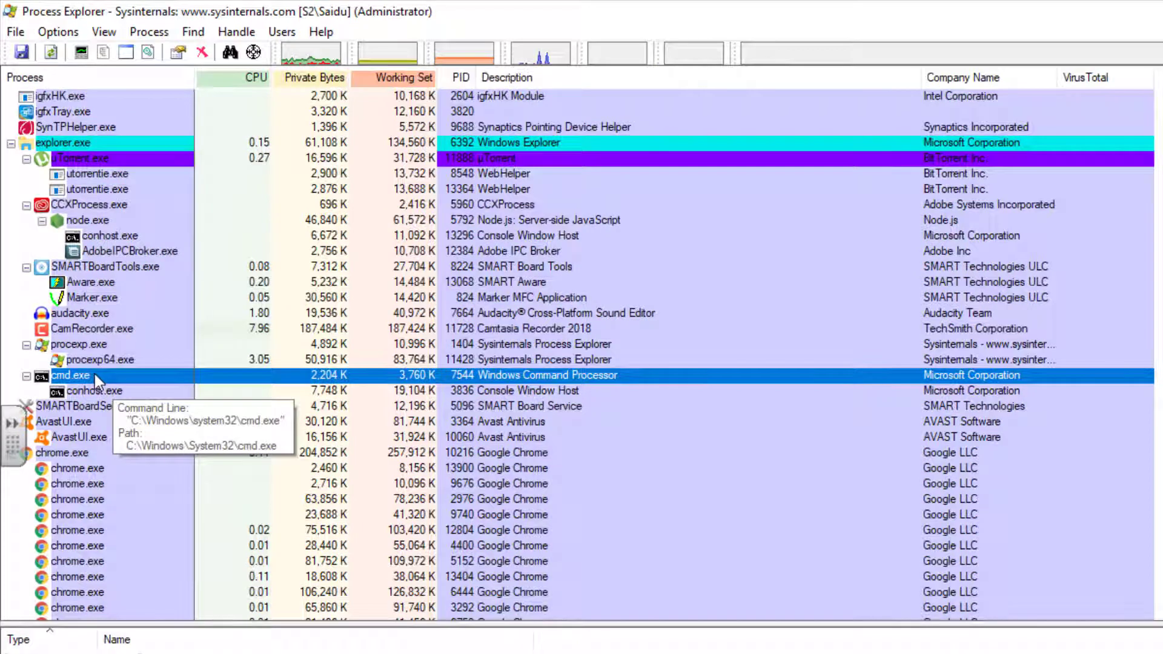
{"action": "mouse_move", "coordinate": [70, 366]}
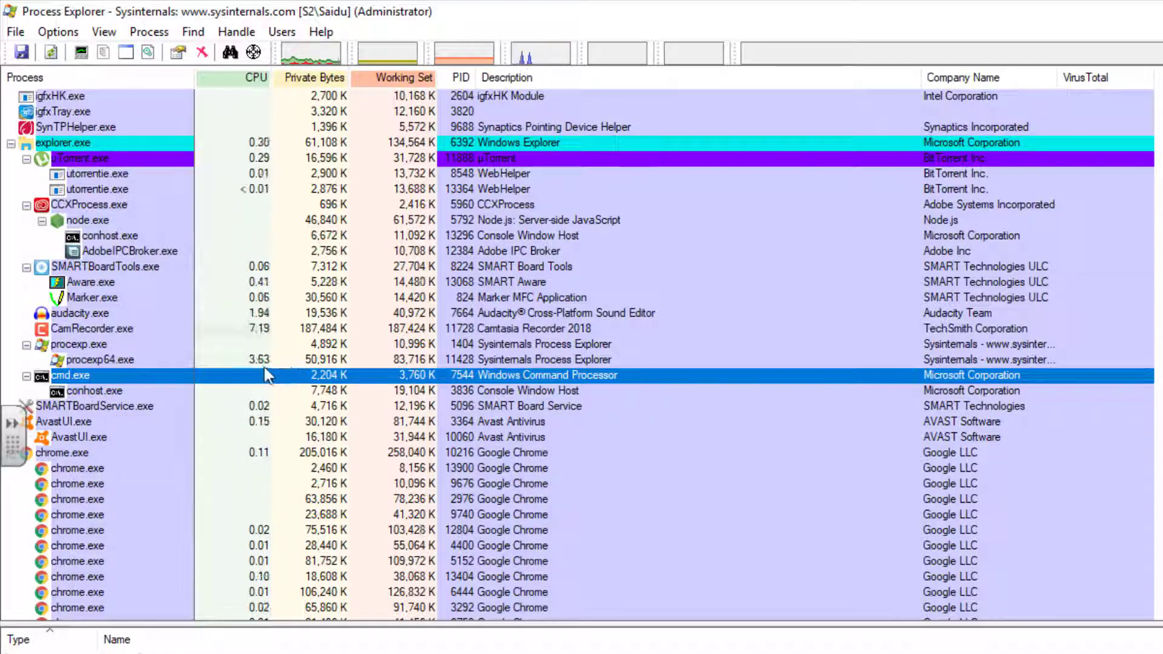
{"action": "mouse_move", "coordinate": [151, 384]}
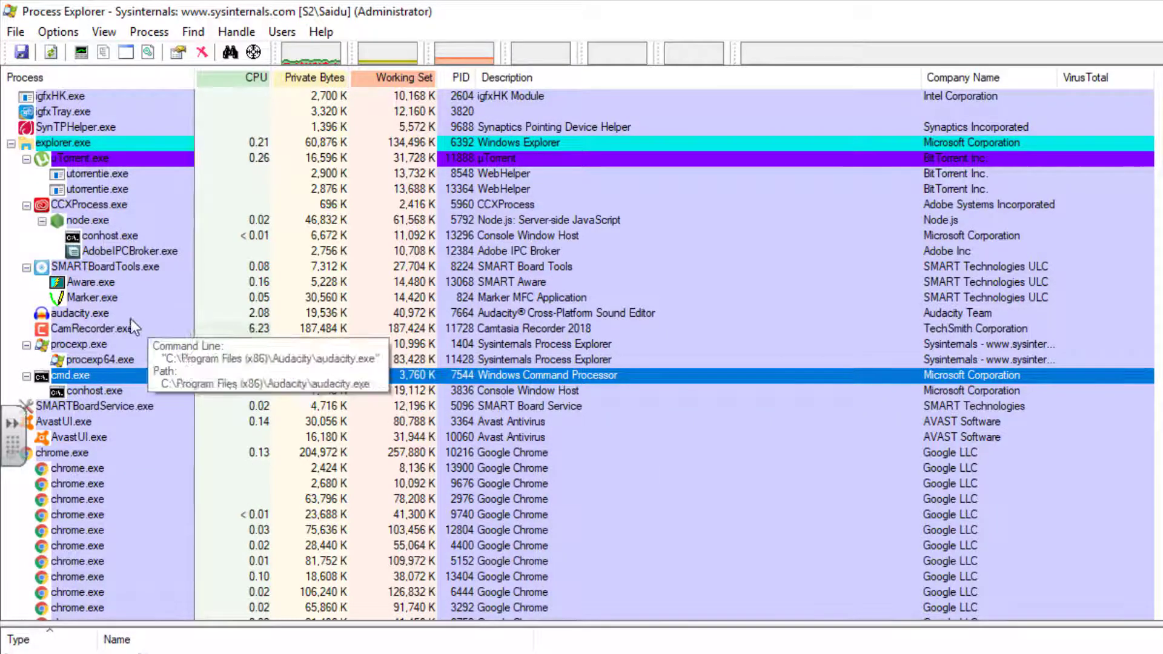
{"action": "mouse_move", "coordinate": [114, 359]}
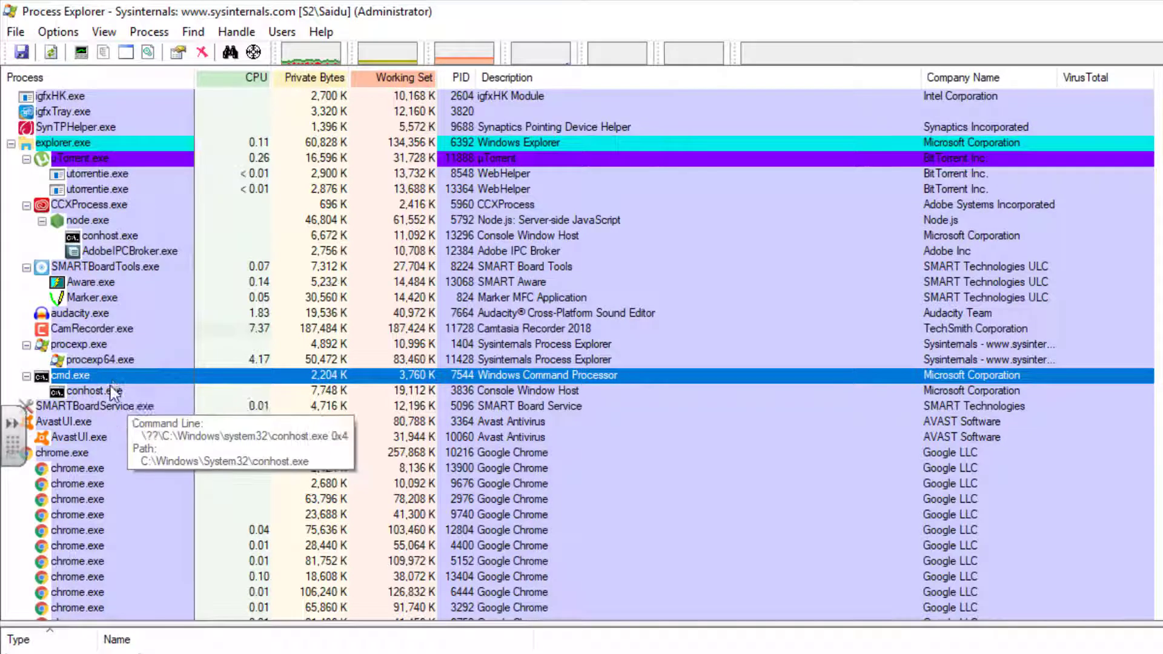
- Review the actions available for the cmd.exe process without applying any of them
{"action": "right_click", "coordinate": [111, 377]}
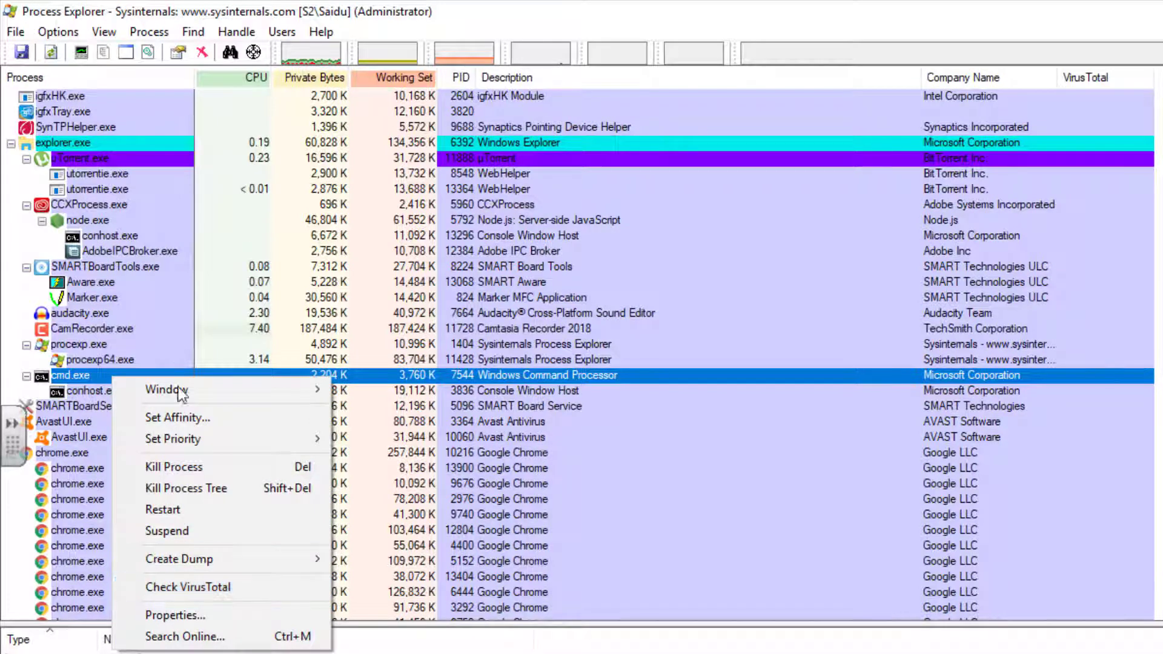
{"action": "left_click", "coordinate": [186, 333]}
{"action": "left_click", "coordinate": [151, 381]}
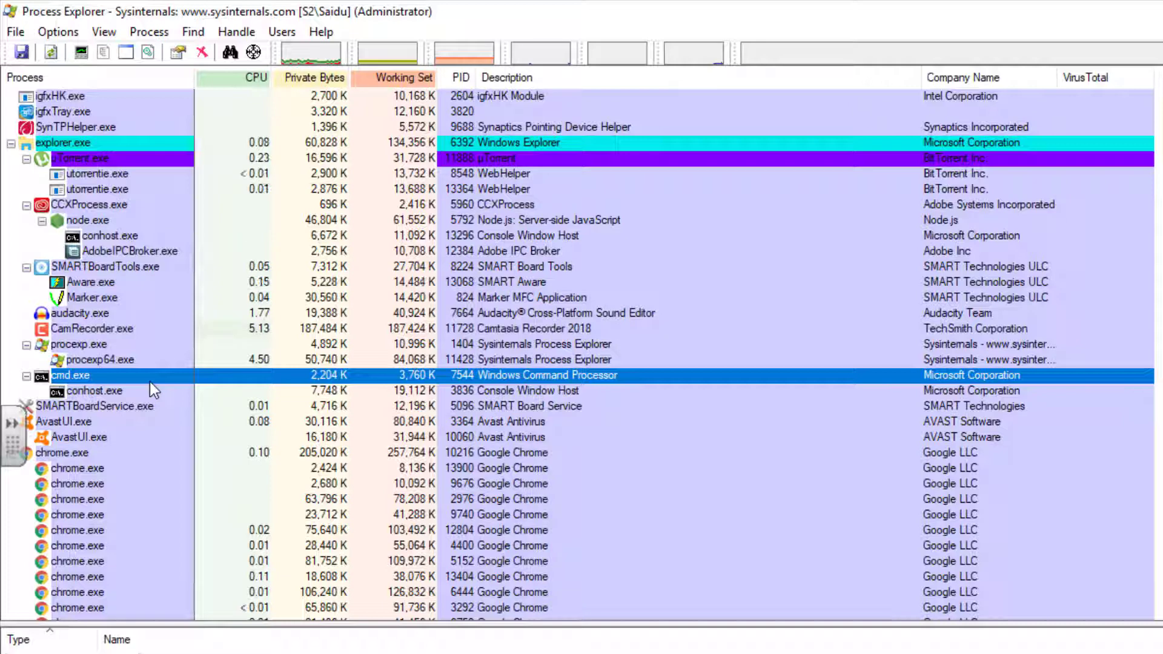
- Check the conhost.exe process under cmd.exe with VirusTotal and bring up its detection report in the browser
{"action": "right_click", "coordinate": [150, 383]}
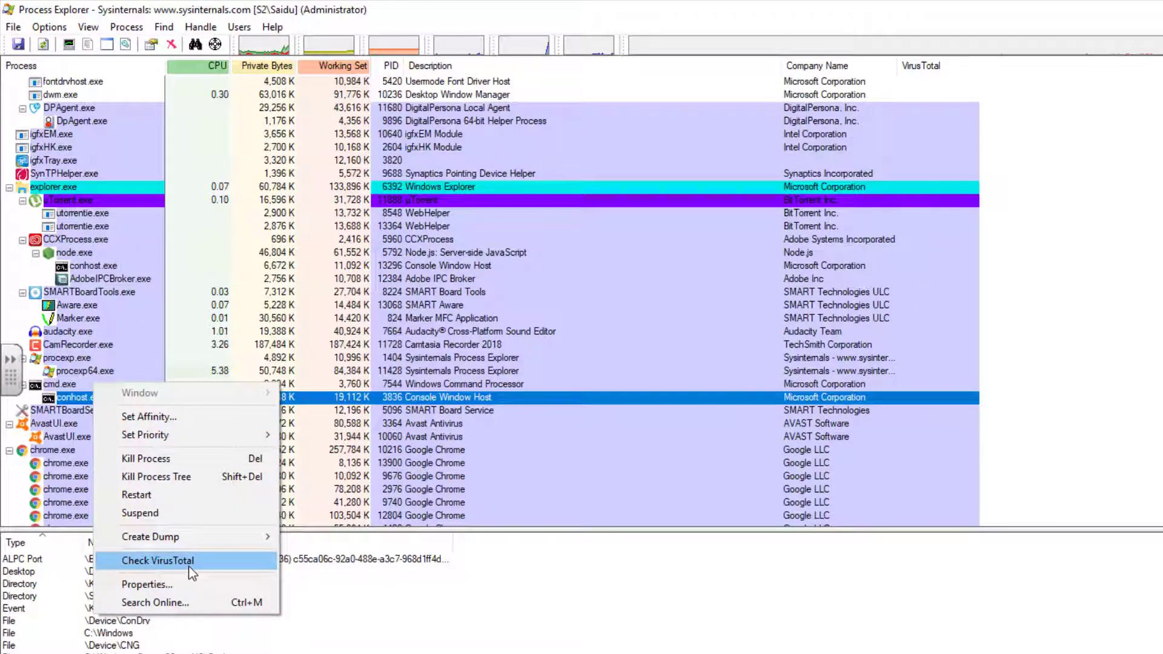
{"action": "right_click", "coordinate": [83, 395]}
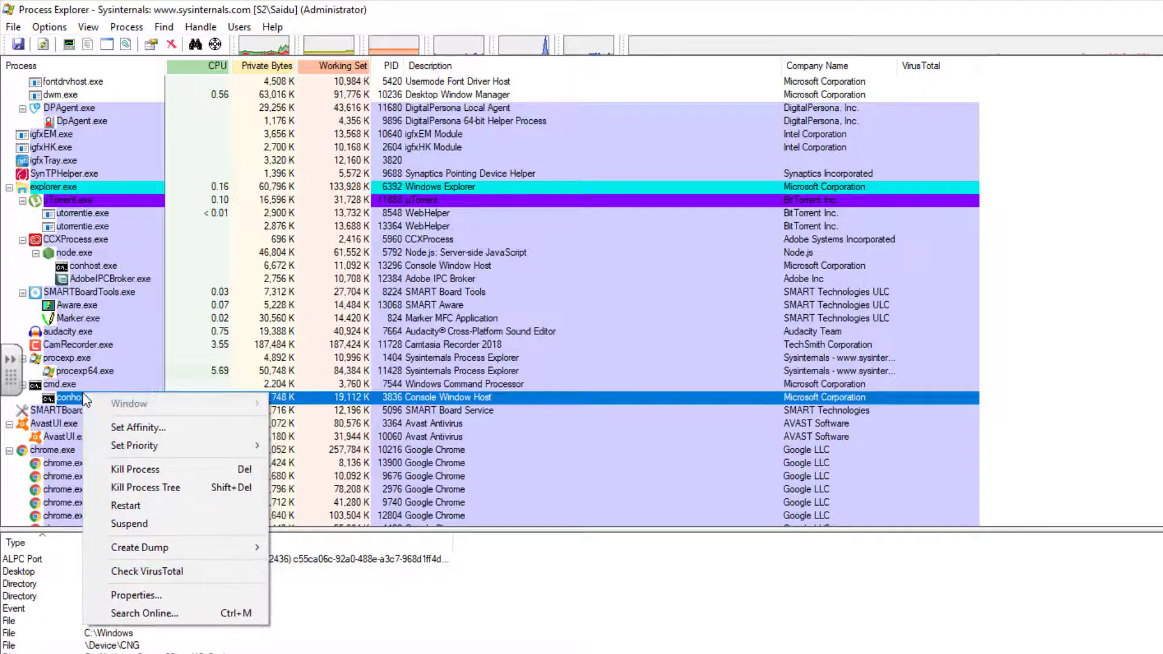
{"action": "left_click", "coordinate": [206, 573]}
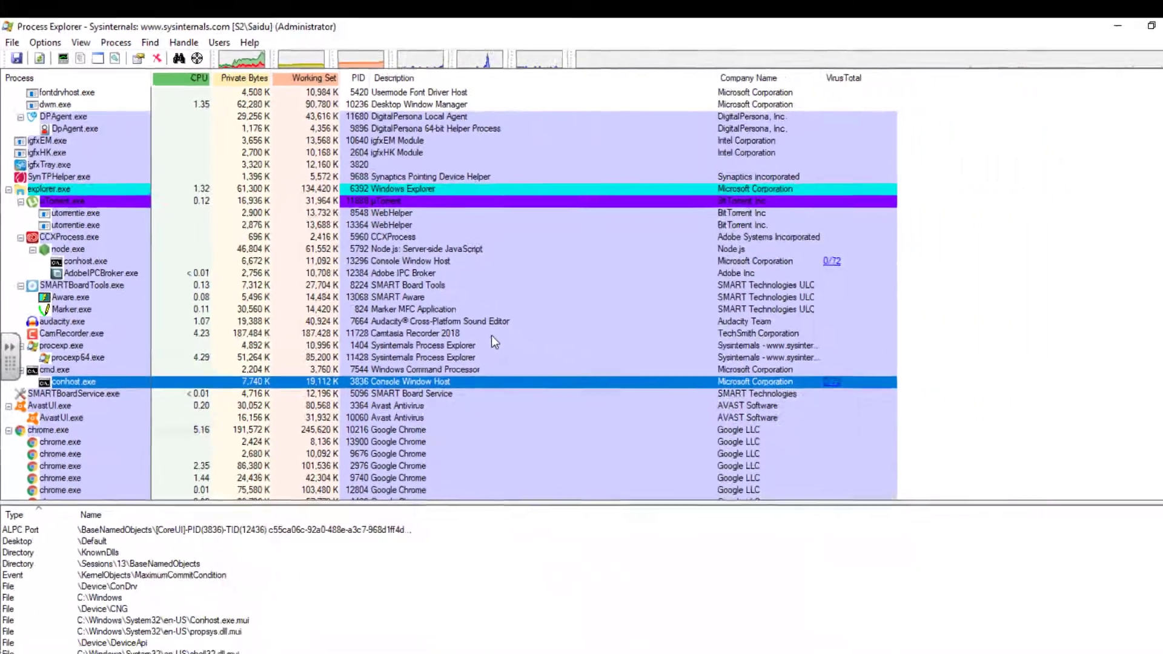
{"action": "key", "text": "super"}
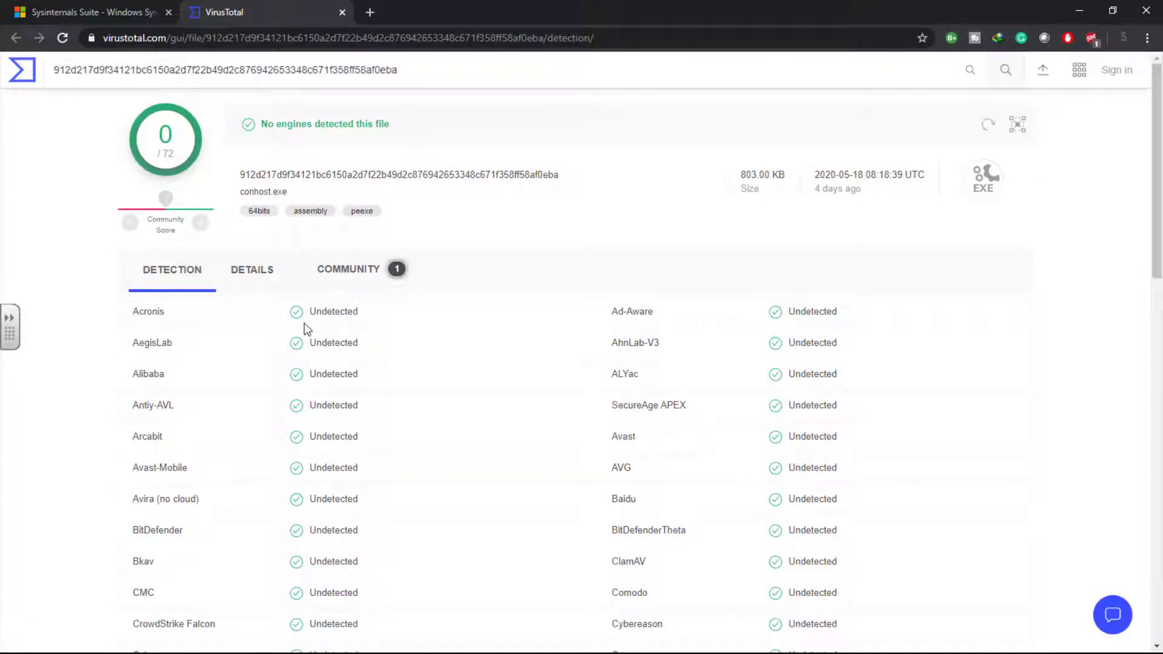
- Examine the file name and the antivirus engine verdicts in the VirusTotal detection report for conhost.exe
{"action": "scroll", "coordinate": [325, 315], "scroll_direction": "down", "scroll_amount": 1}
{"action": "scroll", "coordinate": [325, 315], "scroll_direction": "down", "scroll_amount": 2}
{"action": "scroll", "coordinate": [322, 314], "scroll_direction": "up", "scroll_amount": 4}
{"action": "scroll", "coordinate": [268, 152], "scroll_direction": "down", "scroll_amount": 3}
{"action": "scroll", "coordinate": [267, 152], "scroll_direction": "up", "scroll_amount": 3}
{"action": "left_click_drag", "start_coordinate": [293, 191], "coordinate": [241, 206]}
{"action": "scroll", "coordinate": [252, 314], "scroll_direction": "down", "scroll_amount": 3}
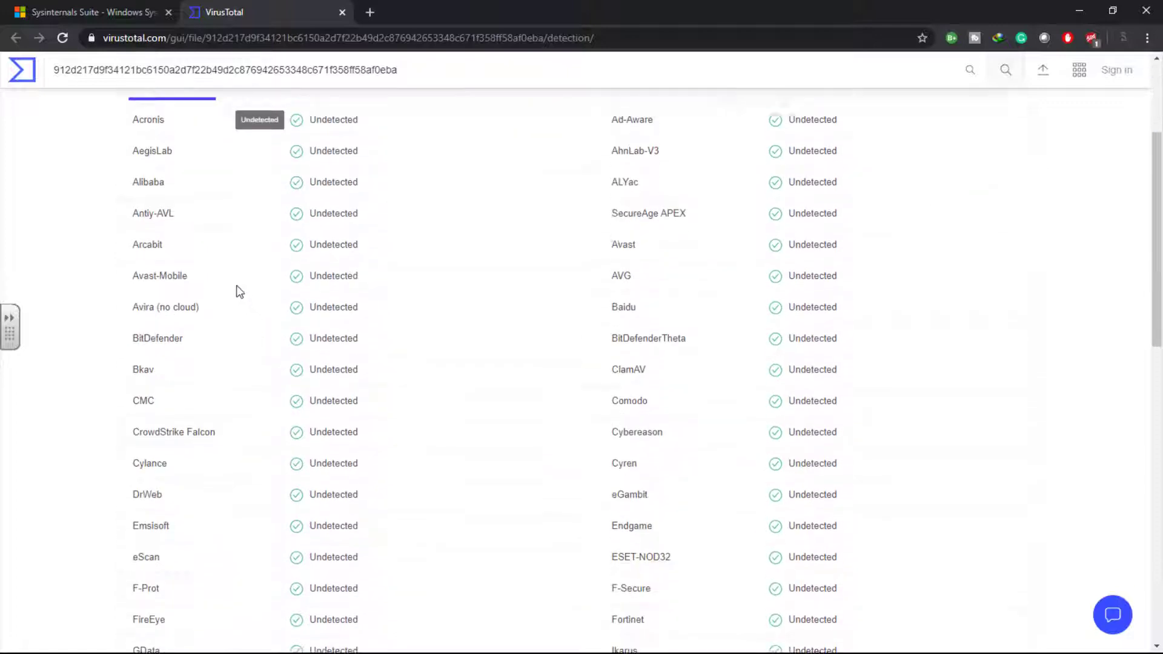
{"action": "scroll", "coordinate": [314, 245], "scroll_direction": "up", "scroll_amount": 2}
{"action": "scroll", "coordinate": [379, 260], "scroll_direction": "up", "scroll_amount": 1}
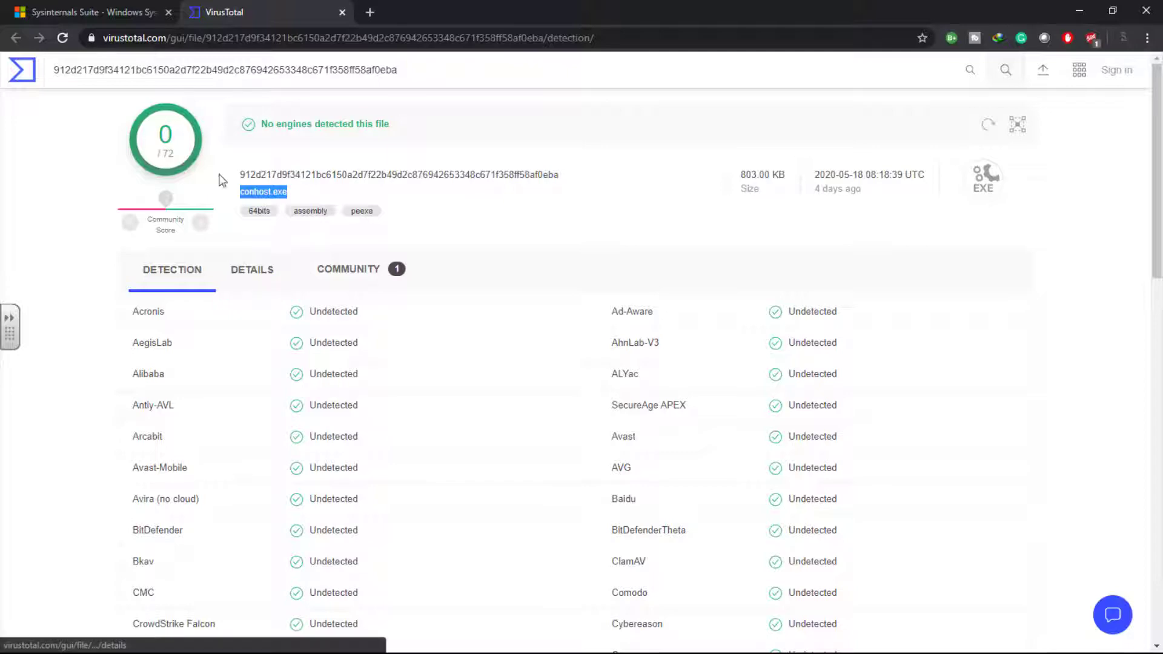
- Examine the VirusTotal file details for conhost.exe, including the MD5 hash, names, signature info, file version description and portable executable info
{"action": "scroll", "coordinate": [212, 179], "scroll_direction": "down", "scroll_amount": 2}
{"action": "scroll", "coordinate": [224, 180], "scroll_direction": "up", "scroll_amount": 1}
{"action": "left_click", "coordinate": [259, 209]}
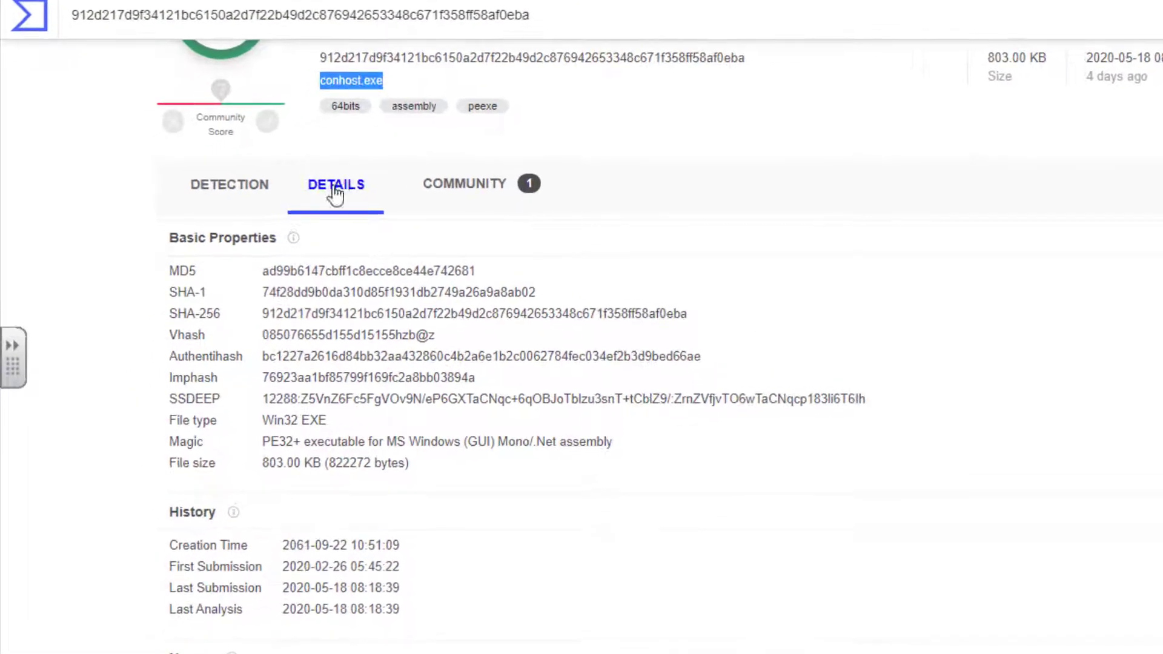
{"action": "scroll", "coordinate": [279, 266], "scroll_direction": "down", "scroll_amount": 2}
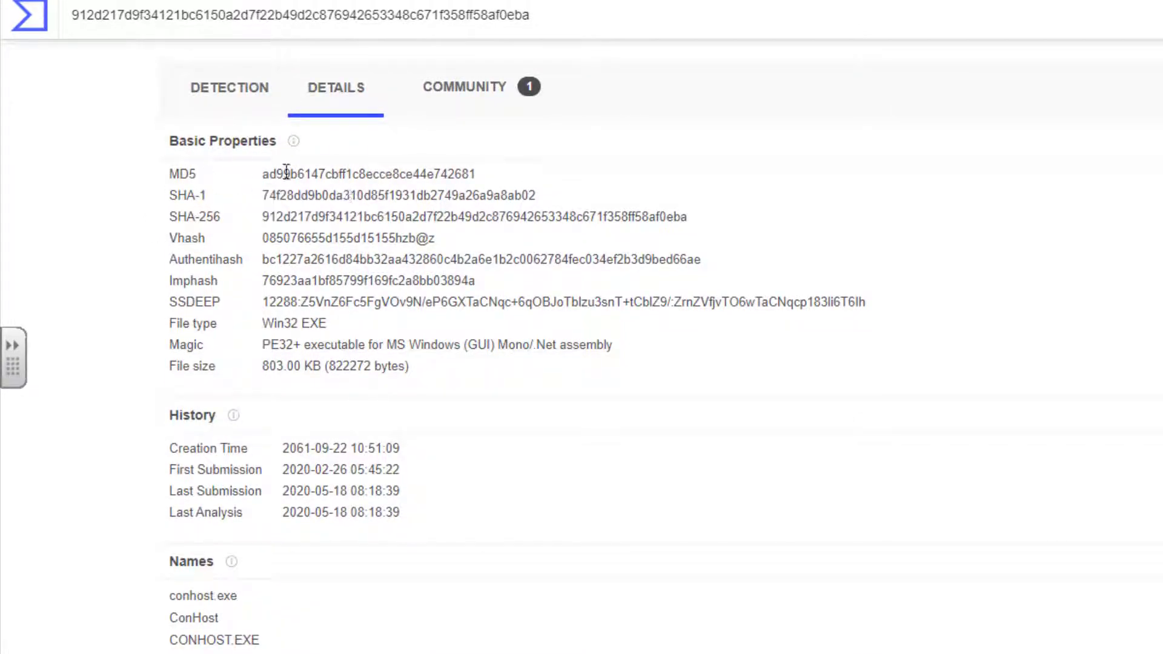
{"action": "double_click", "coordinate": [376, 175]}
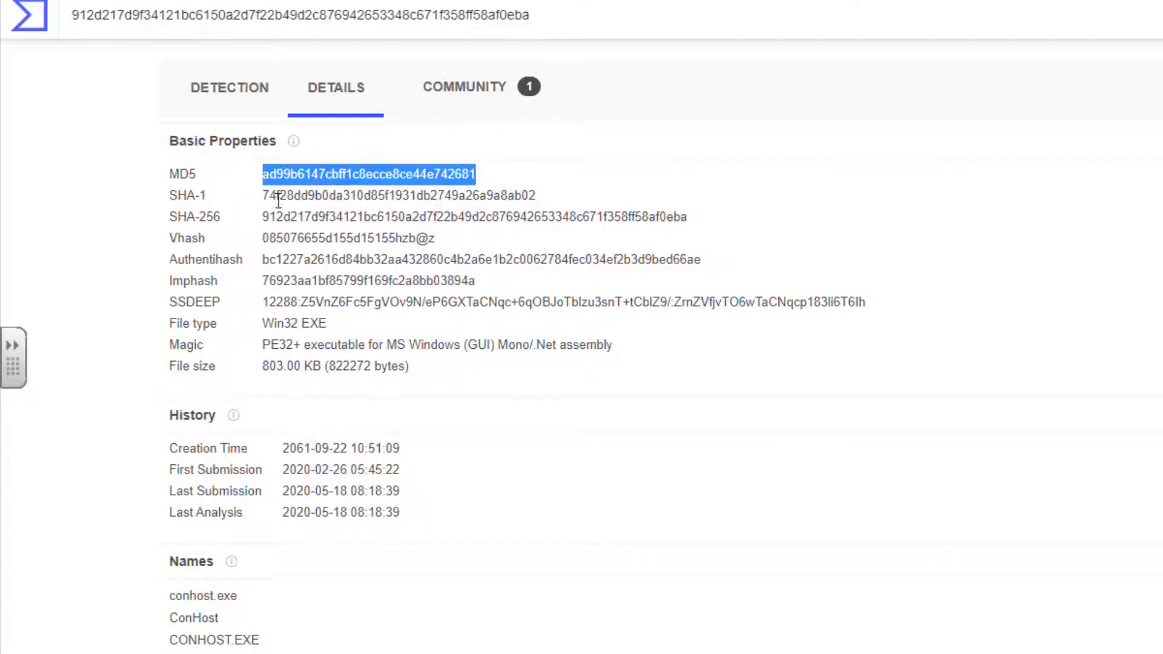
{"action": "scroll", "coordinate": [252, 224], "scroll_direction": "down", "scroll_amount": 6}
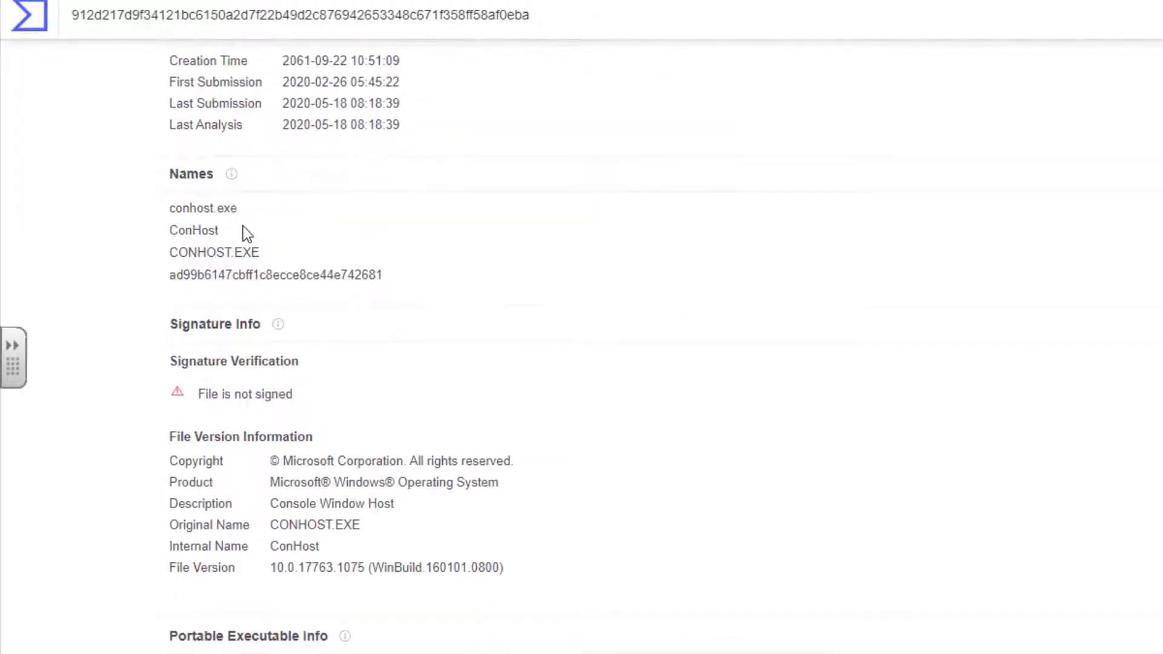
{"action": "scroll", "coordinate": [241, 236], "scroll_direction": "down", "scroll_amount": 2}
{"action": "scroll", "coordinate": [215, 272], "scroll_direction": "down", "scroll_amount": 2}
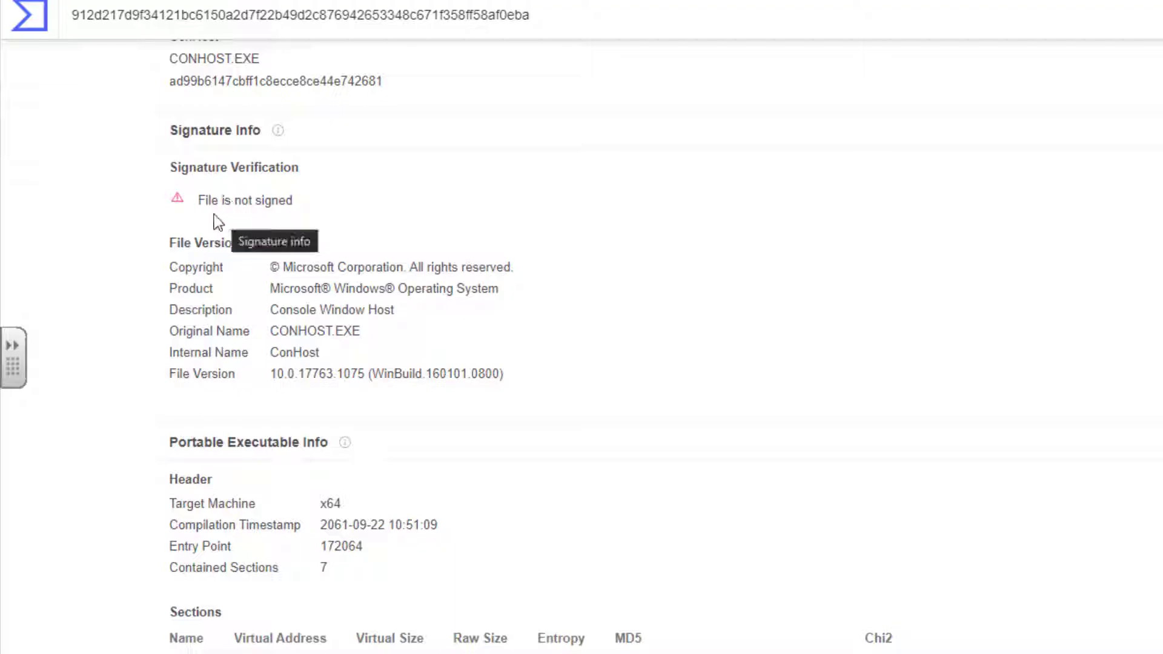
{"action": "scroll", "coordinate": [261, 266], "scroll_direction": "down", "scroll_amount": 3}
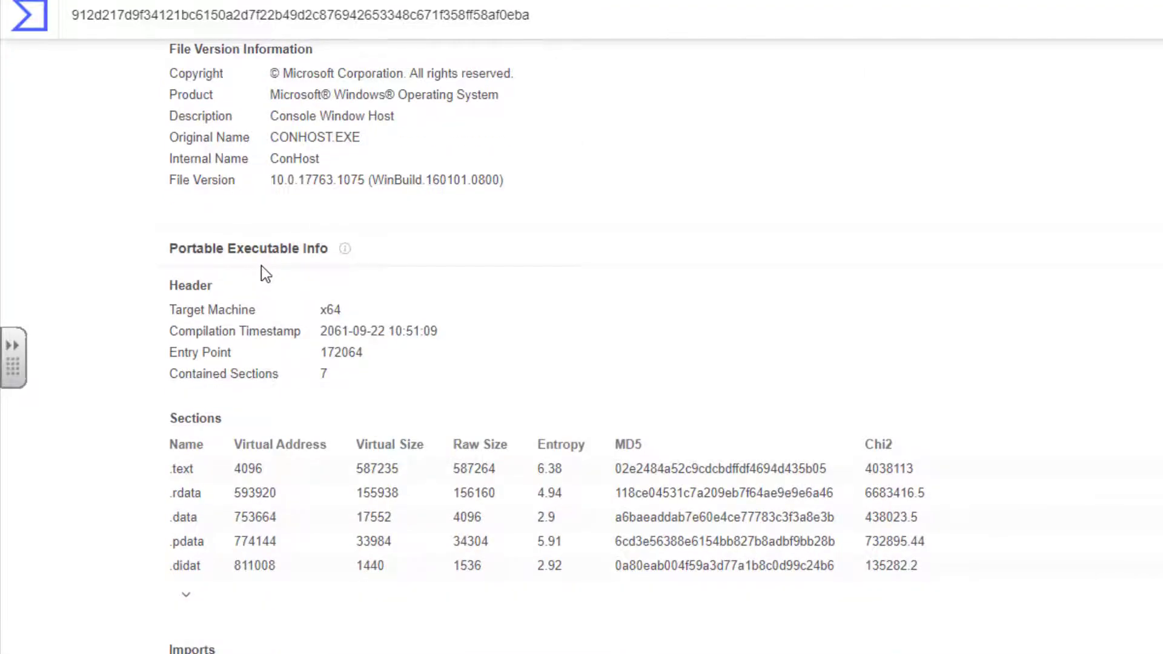
{"action": "scroll", "coordinate": [260, 270], "scroll_direction": "up", "scroll_amount": 3}
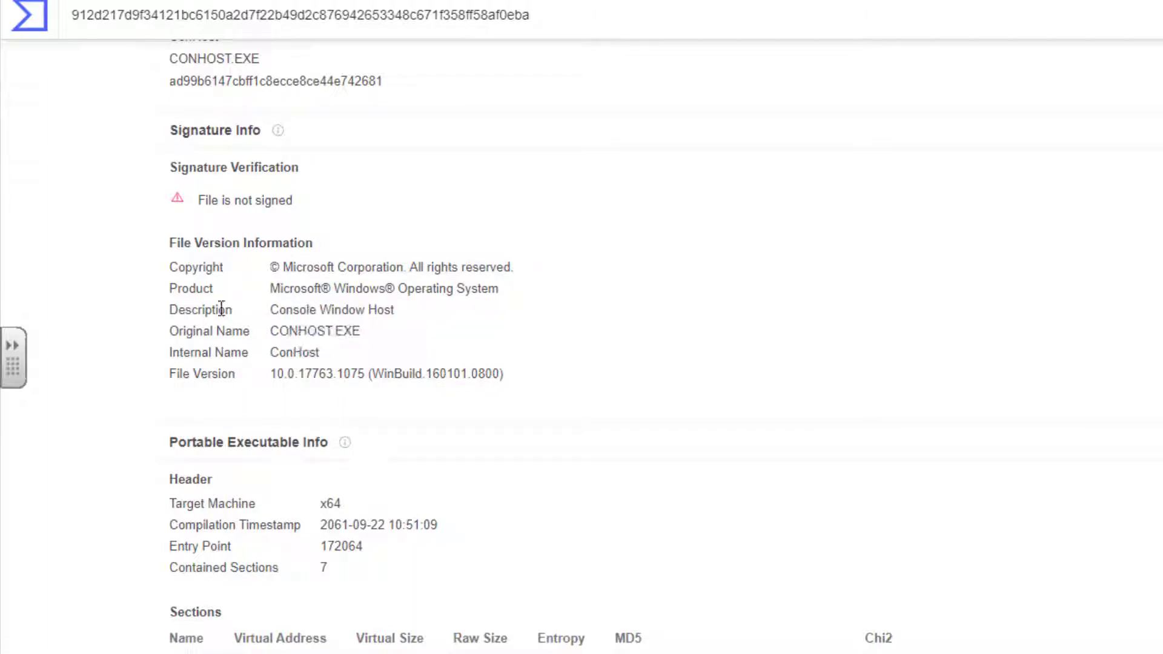
{"action": "left_click_drag", "start_coordinate": [271, 311], "coordinate": [391, 310]}
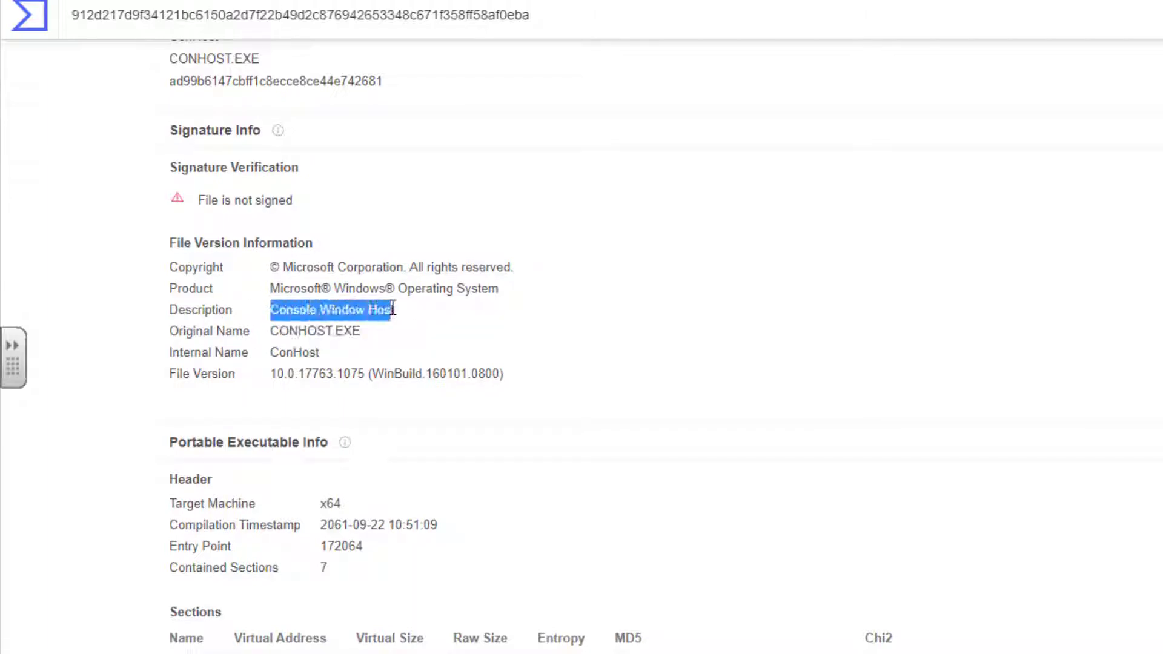
{"action": "scroll", "coordinate": [394, 308], "scroll_direction": "up", "scroll_amount": 10}
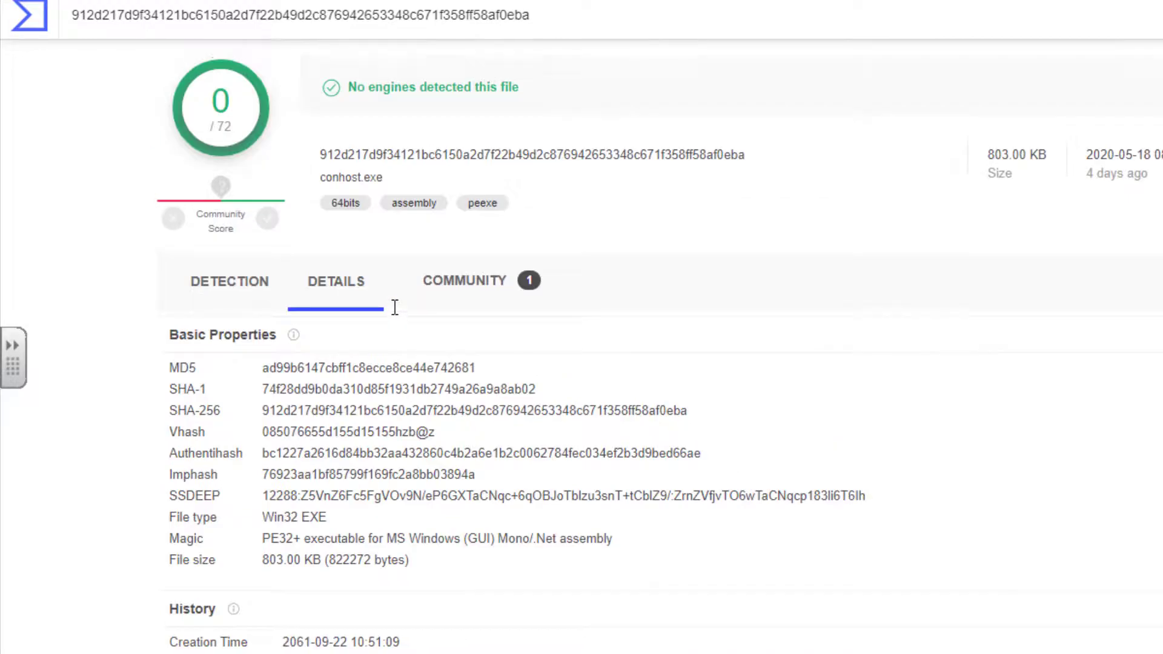
- Read the community comments on the conhost.exe report, and switch back to Process Explorer
{"action": "left_click", "coordinate": [476, 295]}
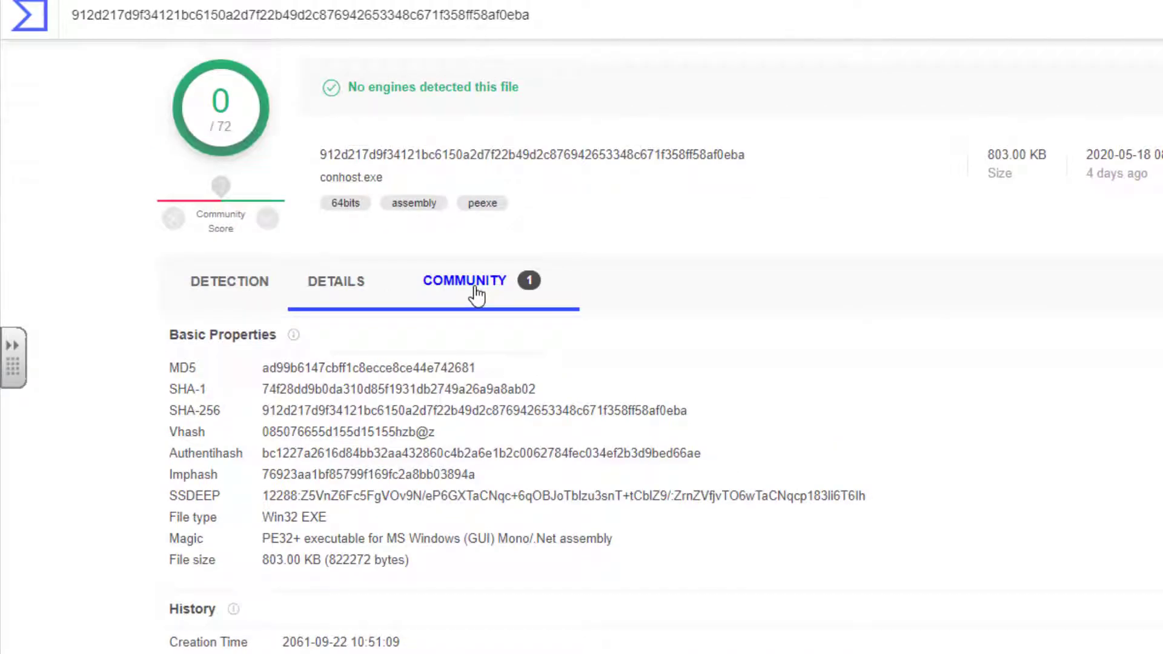
{"action": "scroll", "coordinate": [335, 326], "scroll_direction": "down", "scroll_amount": 3}
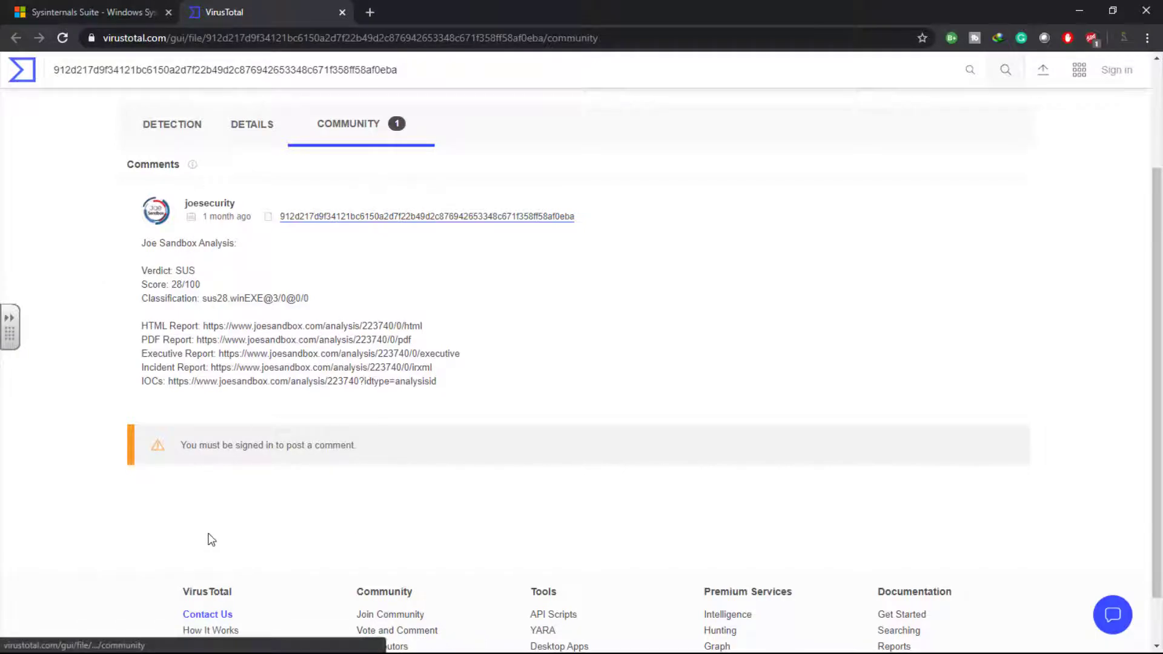
{"action": "key", "text": "super"}
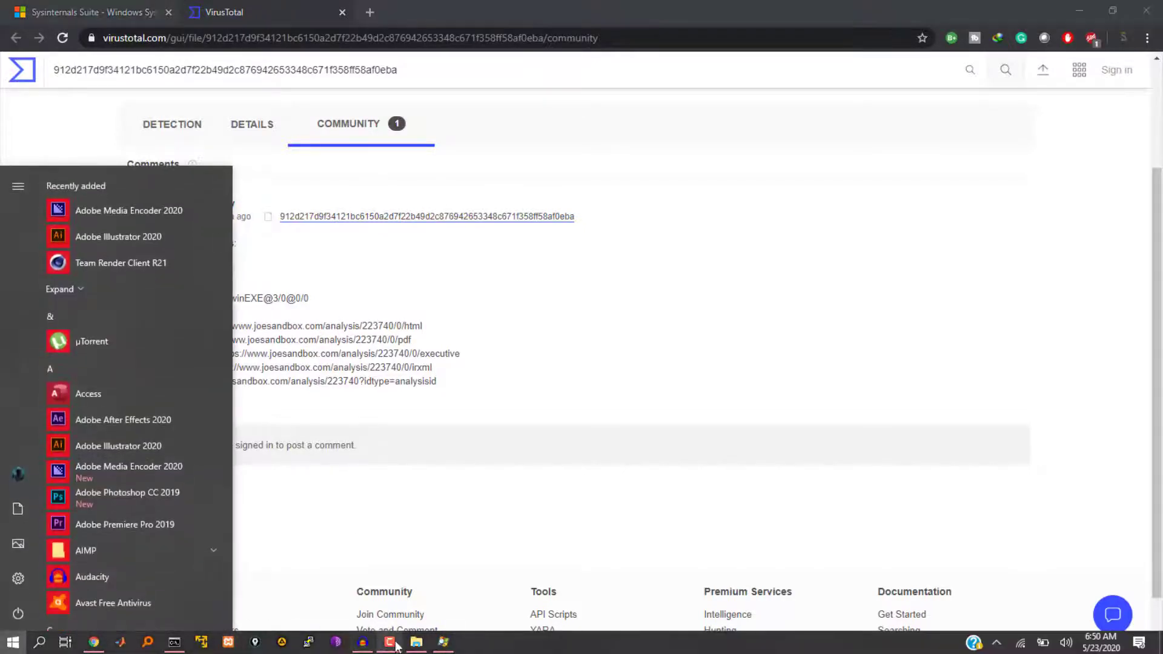
{"action": "left_click", "coordinate": [444, 647]}
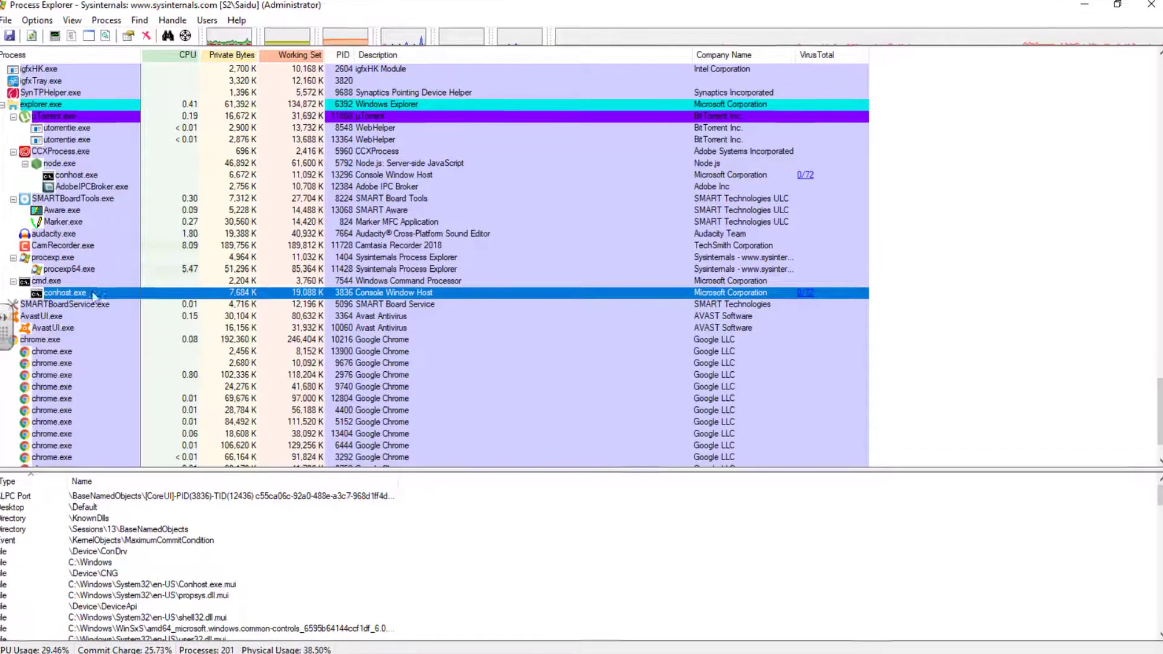
{"action": "mouse_move", "coordinate": [138, 294]}
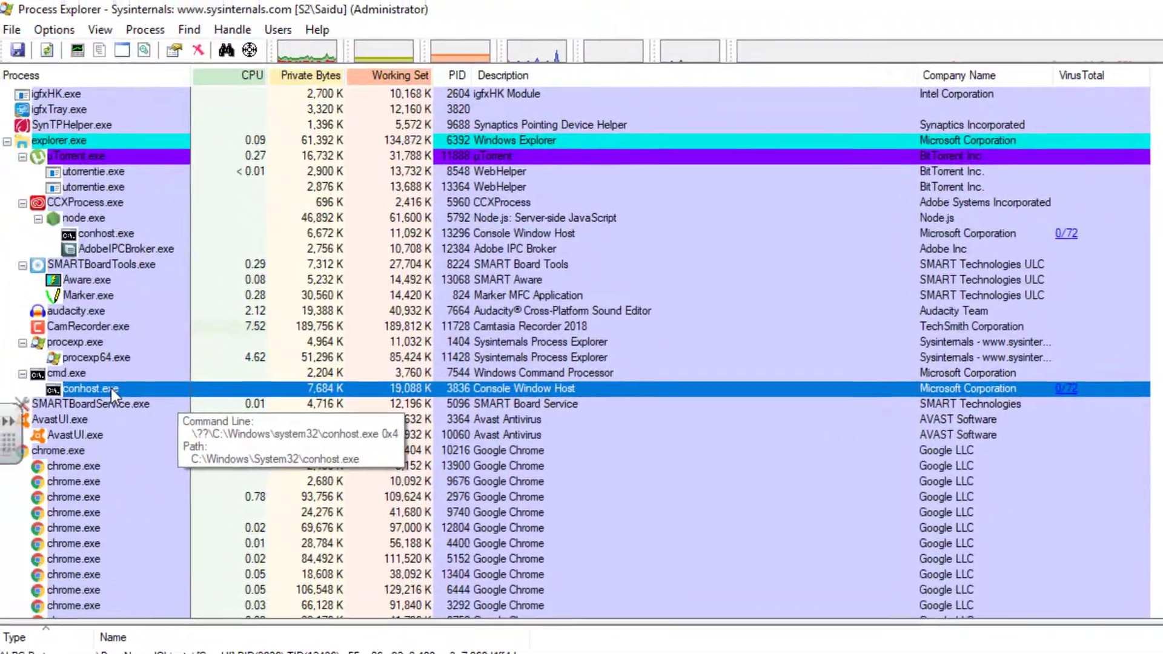
{"action": "right_click", "coordinate": [1, 282]}
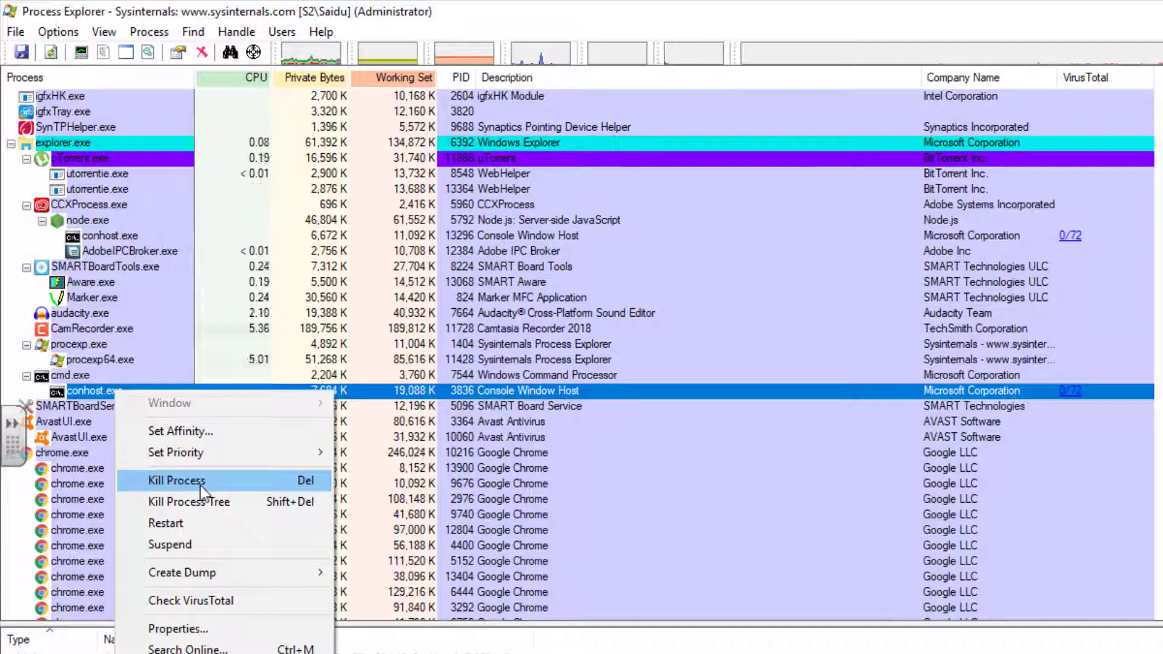
{"action": "left_click", "coordinate": [202, 488]}
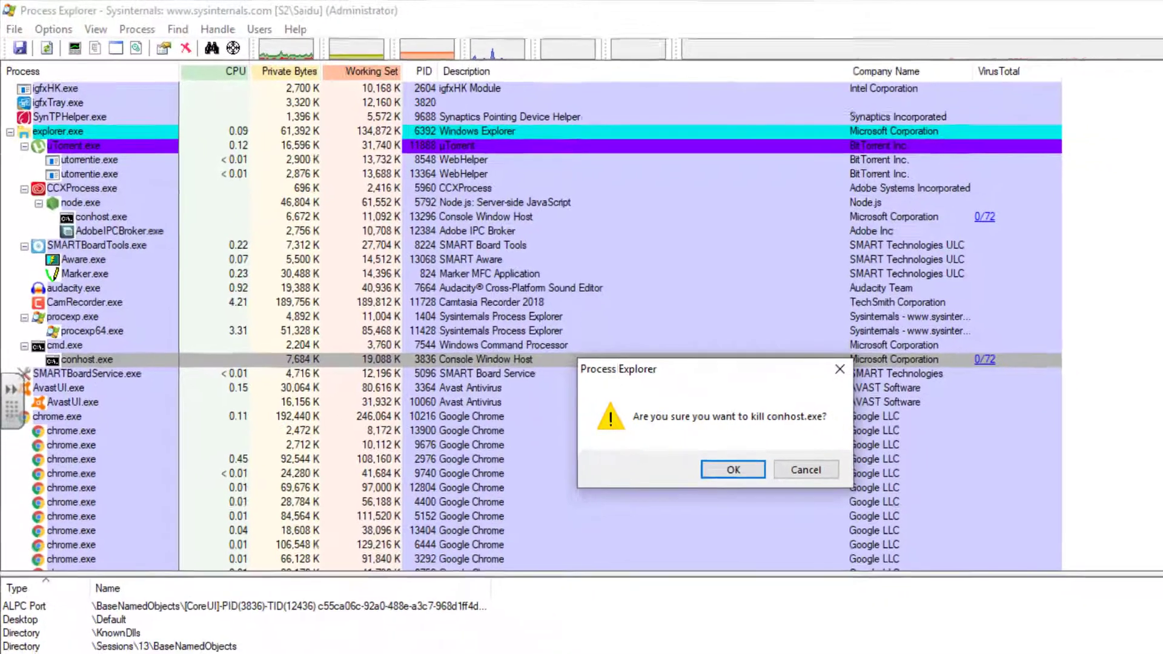
{"action": "key", "text": "super"}
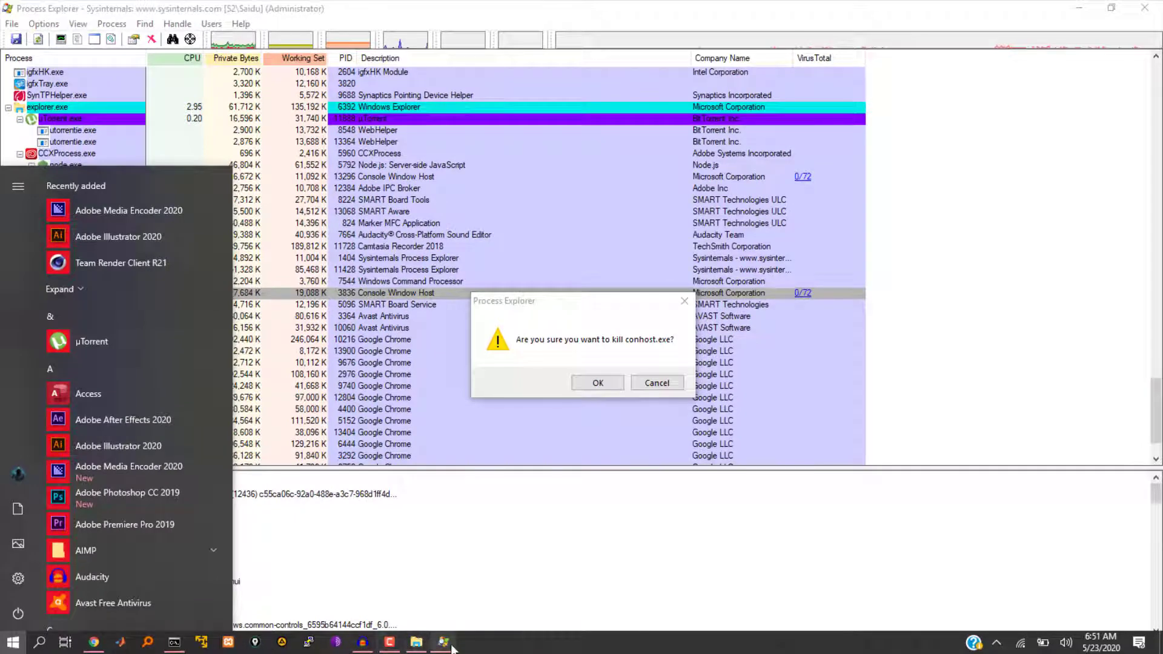
{"action": "left_click", "coordinate": [172, 646]}
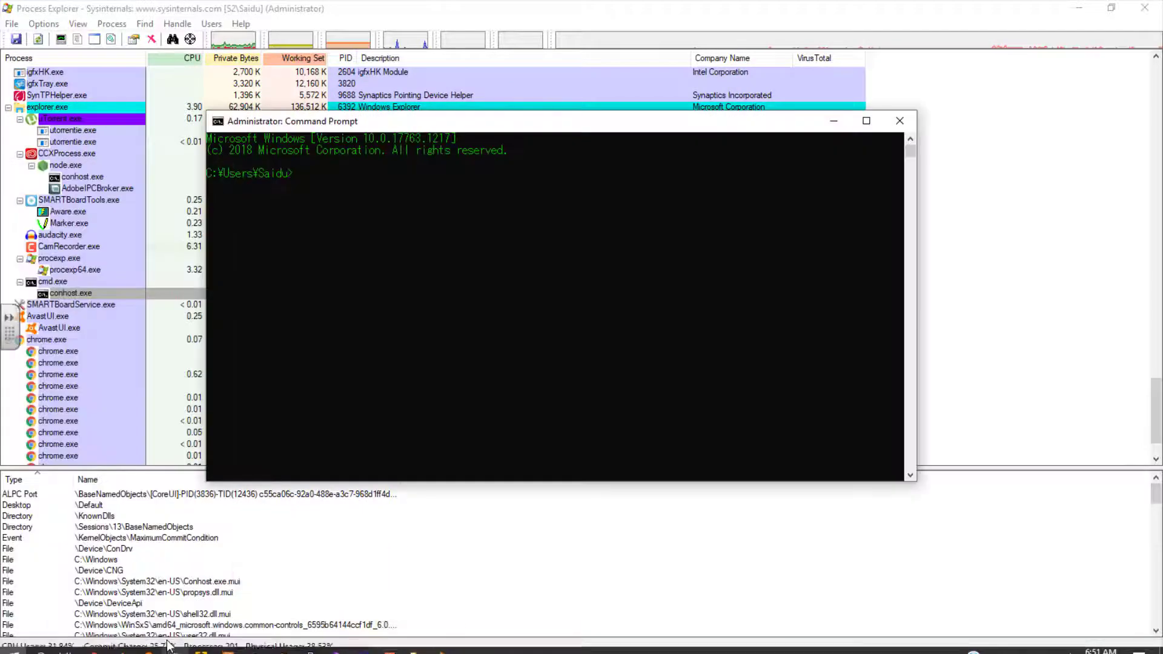
{"action": "left_click_drag", "start_coordinate": [578, 124], "coordinate": [595, 97]}
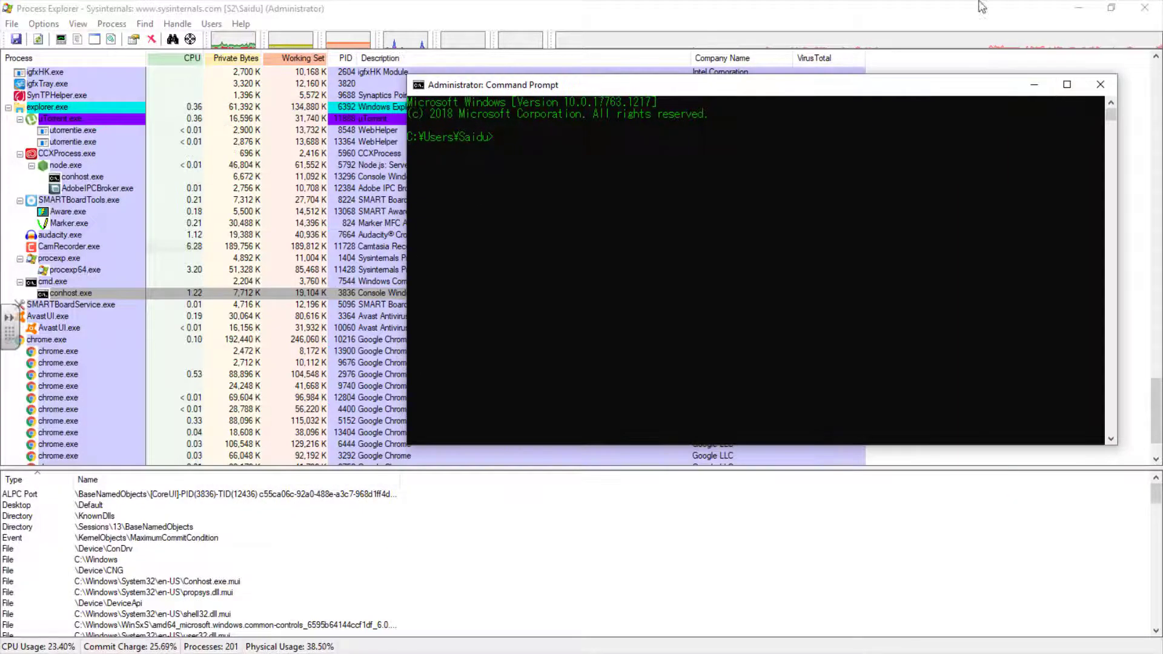
{"action": "left_click", "coordinate": [1114, 13]}
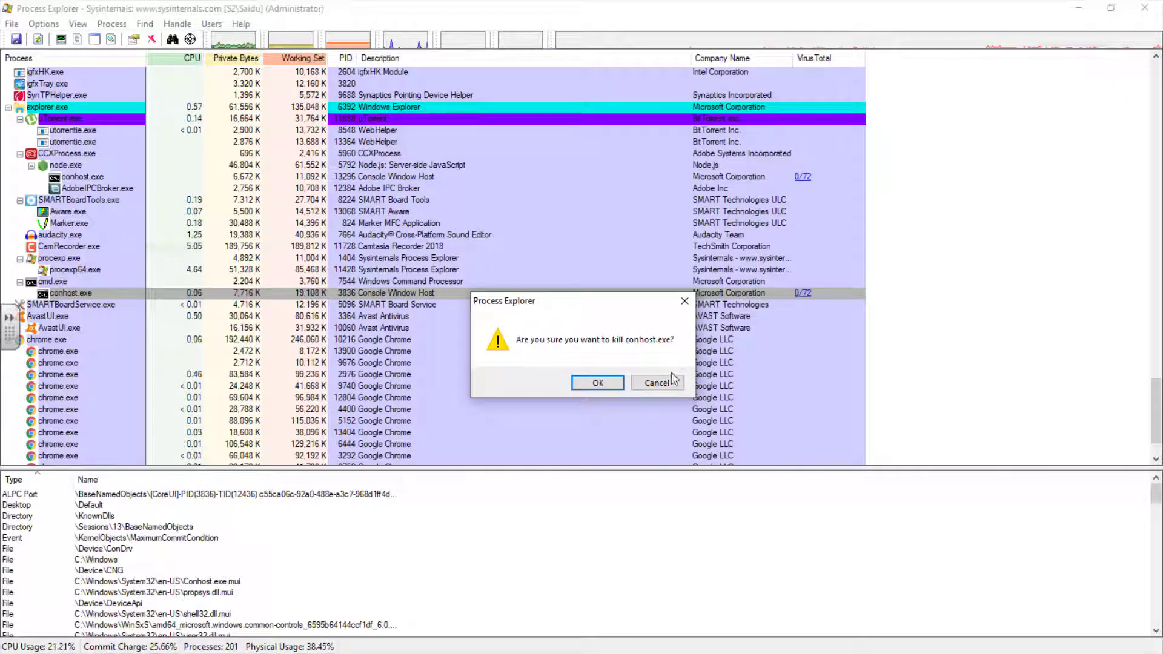
{"action": "left_click", "coordinate": [664, 383]}
- Restore Process Explorer to a smaller window beside the Command Prompt and locate the Command Prompt's owning process with Find Window's Process
{"action": "left_click", "coordinate": [1110, 8]}
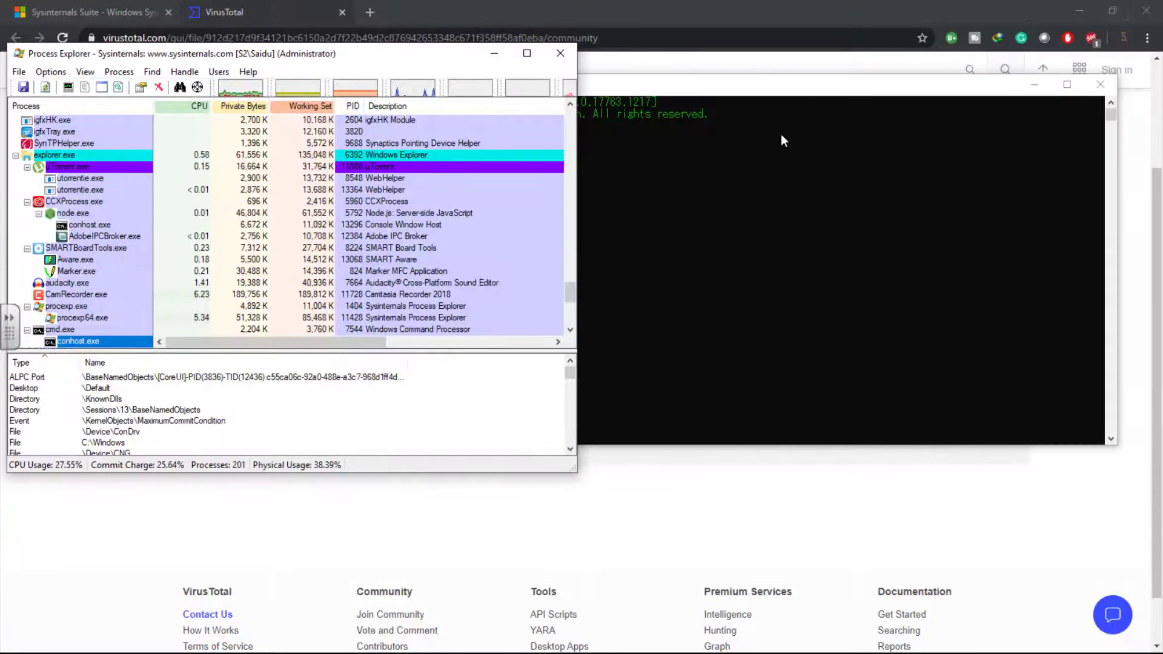
{"action": "left_click", "coordinate": [585, 100]}
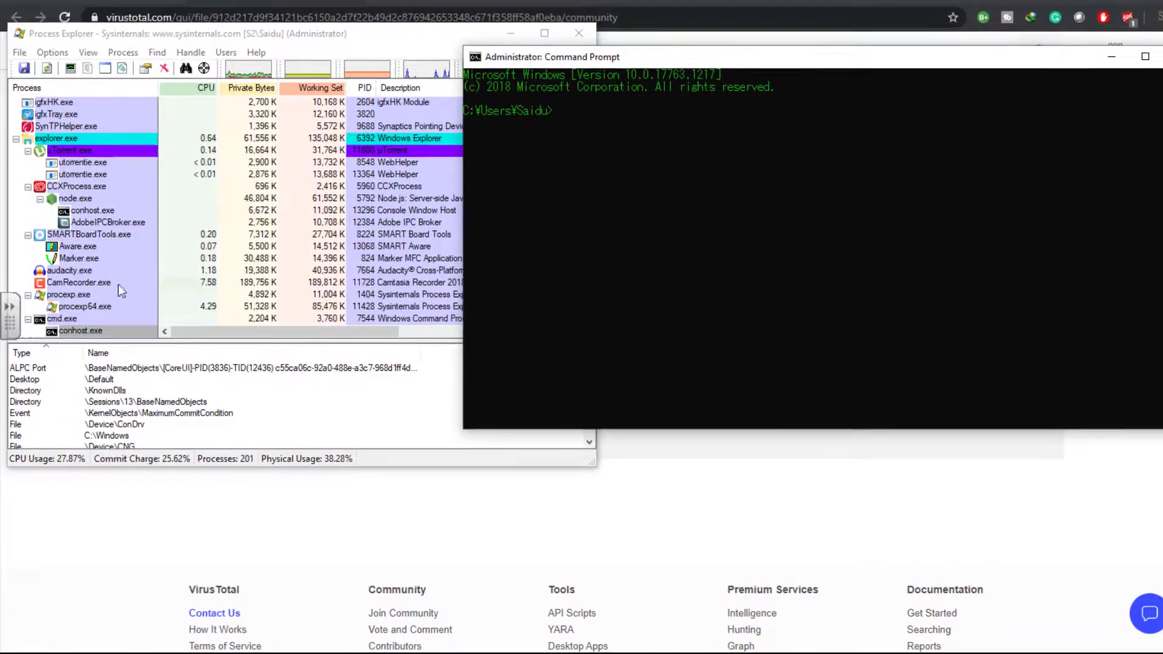
{"action": "left_click_drag", "start_coordinate": [204, 67], "coordinate": [205, 62]}
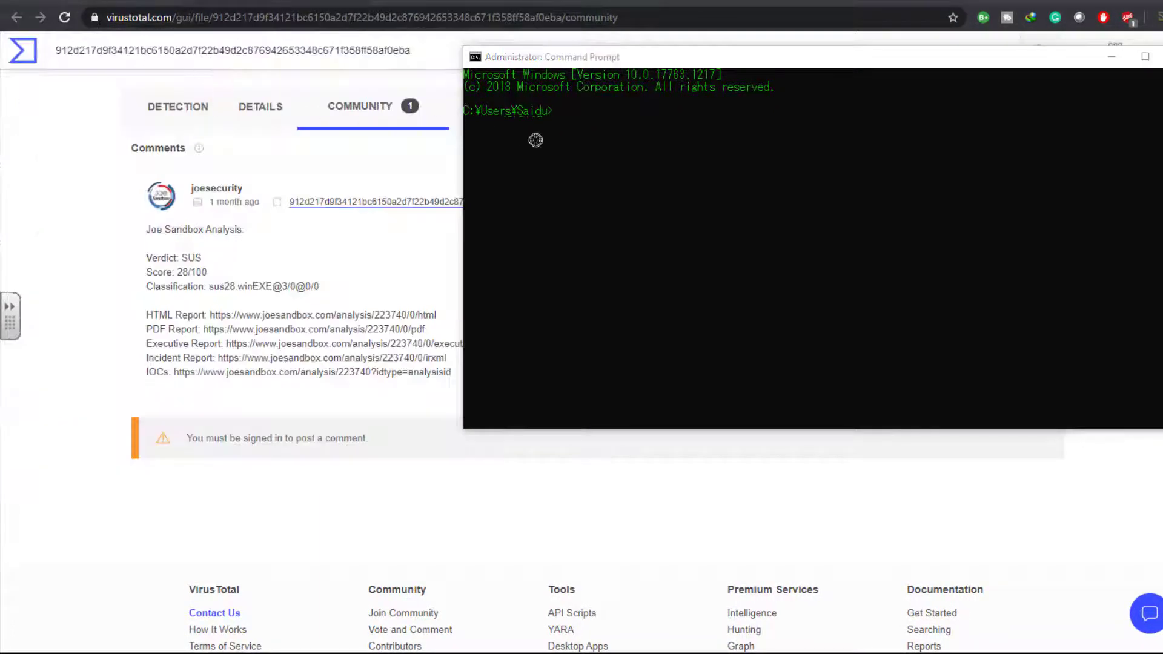
{"action": "left_click_drag", "start_coordinate": [536, 140], "coordinate": [536, 140]}
{"action": "scroll", "coordinate": [126, 288], "scroll_direction": "down", "scroll_amount": 3}
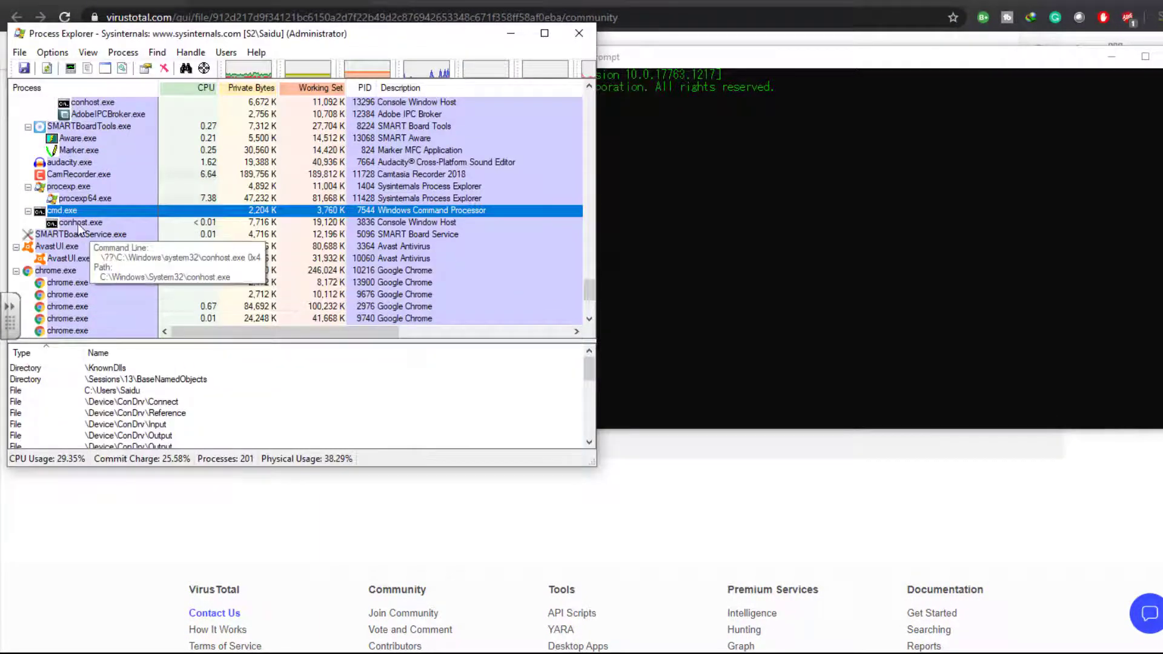
- Kill the cmd.exe process that owns the Command Prompt window
{"action": "left_click", "coordinate": [79, 222]}
{"action": "left_click", "coordinate": [79, 214]}
{"action": "right_click", "coordinate": [79, 215]}
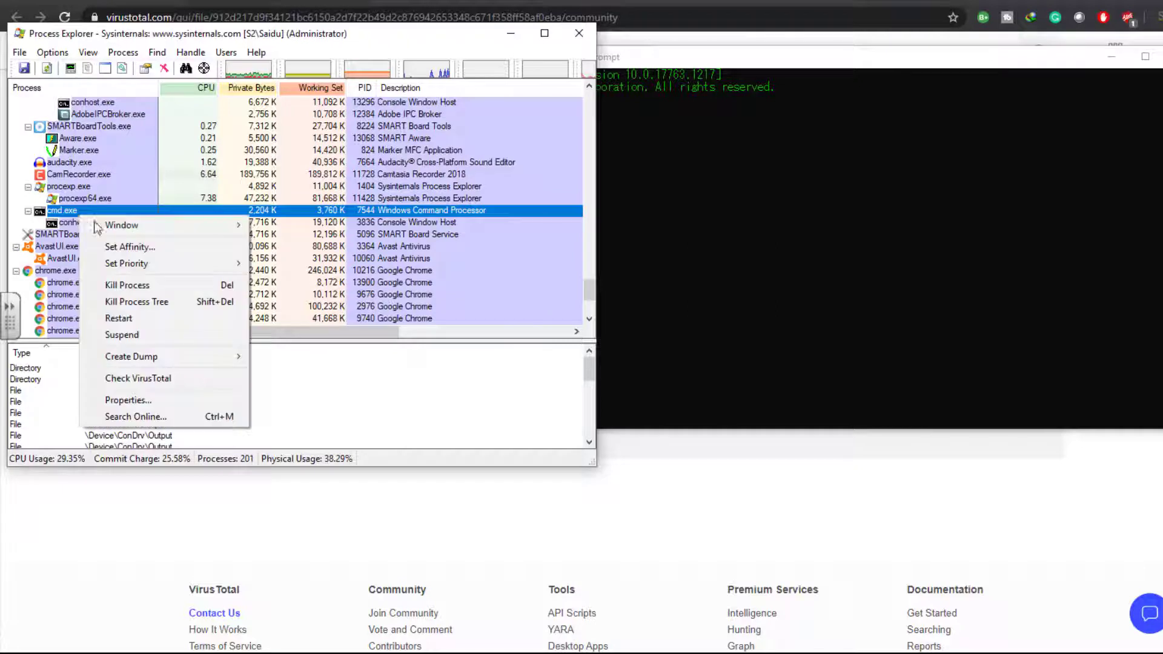
{"action": "left_click", "coordinate": [125, 288]}
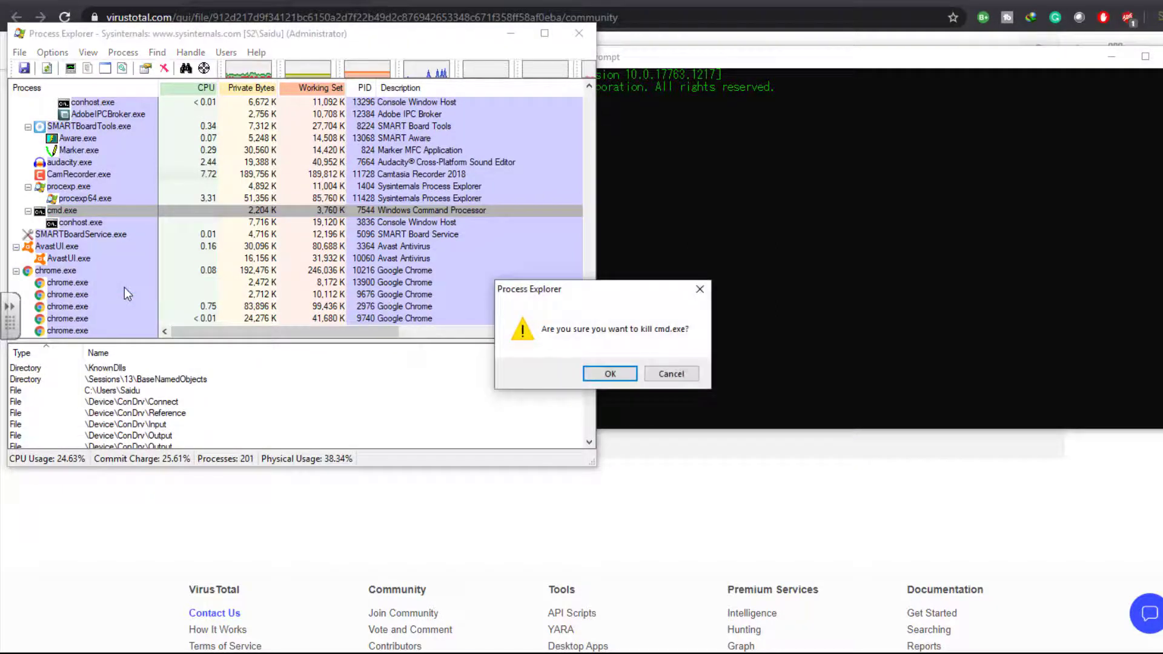
{"action": "left_click", "coordinate": [601, 372]}
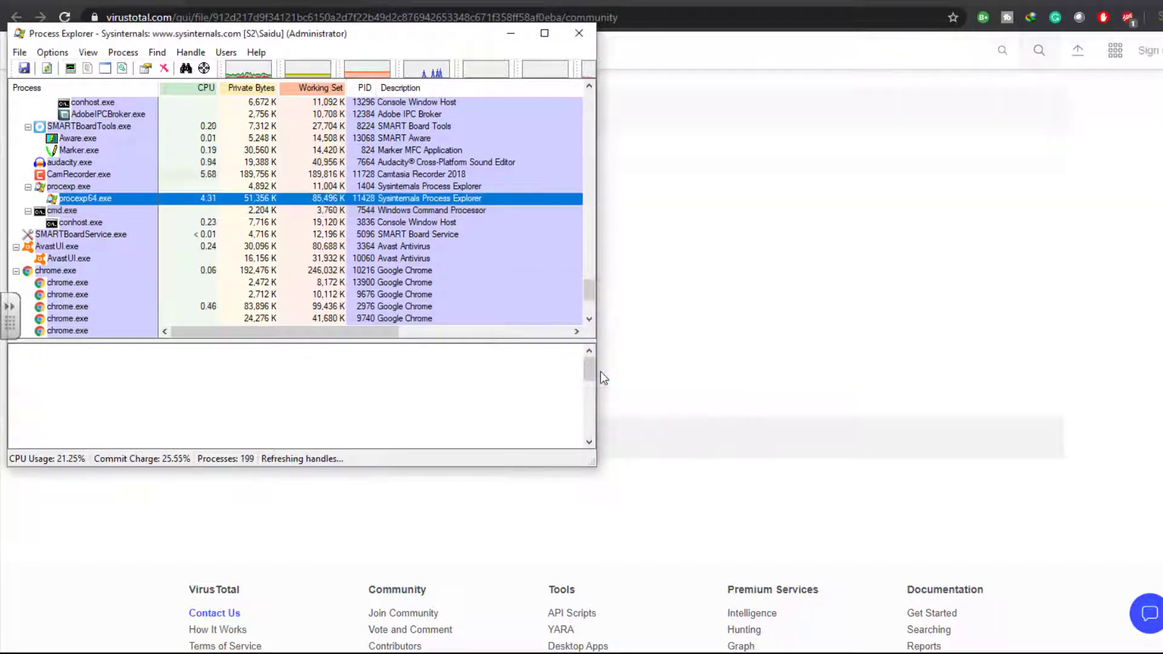
- Maximize Process Explorer, open a new Command Prompt and move its window clear of the process list
{"action": "left_click", "coordinate": [545, 33]}
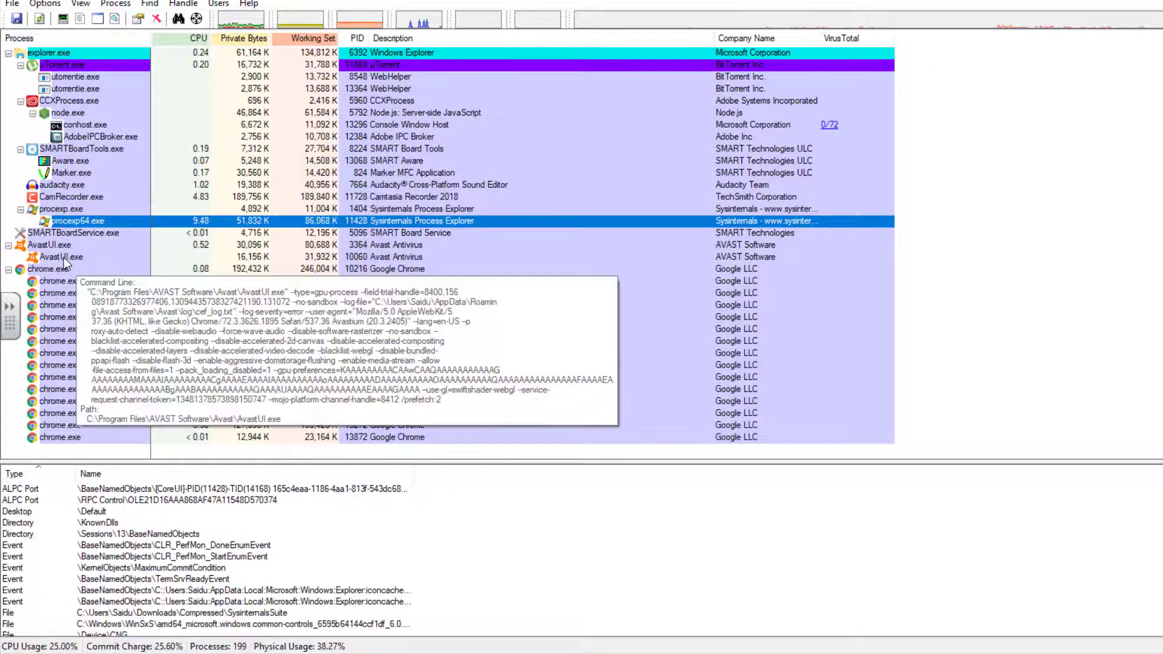
{"action": "left_click", "coordinate": [14, 641]}
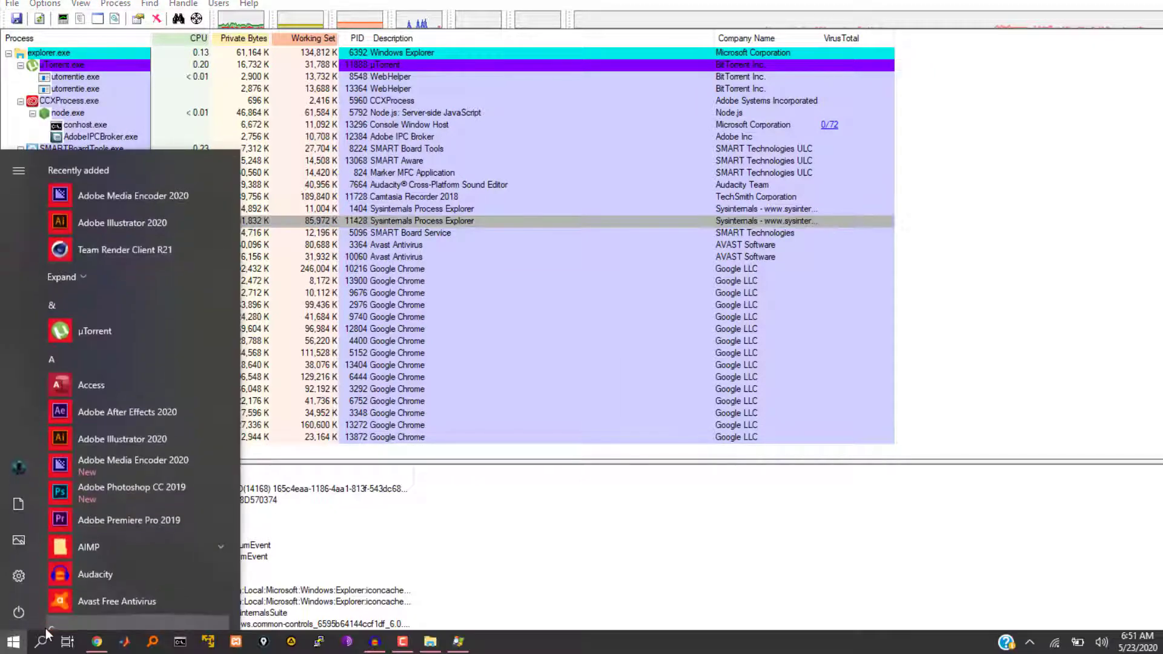
{"action": "left_click", "coordinate": [179, 642]}
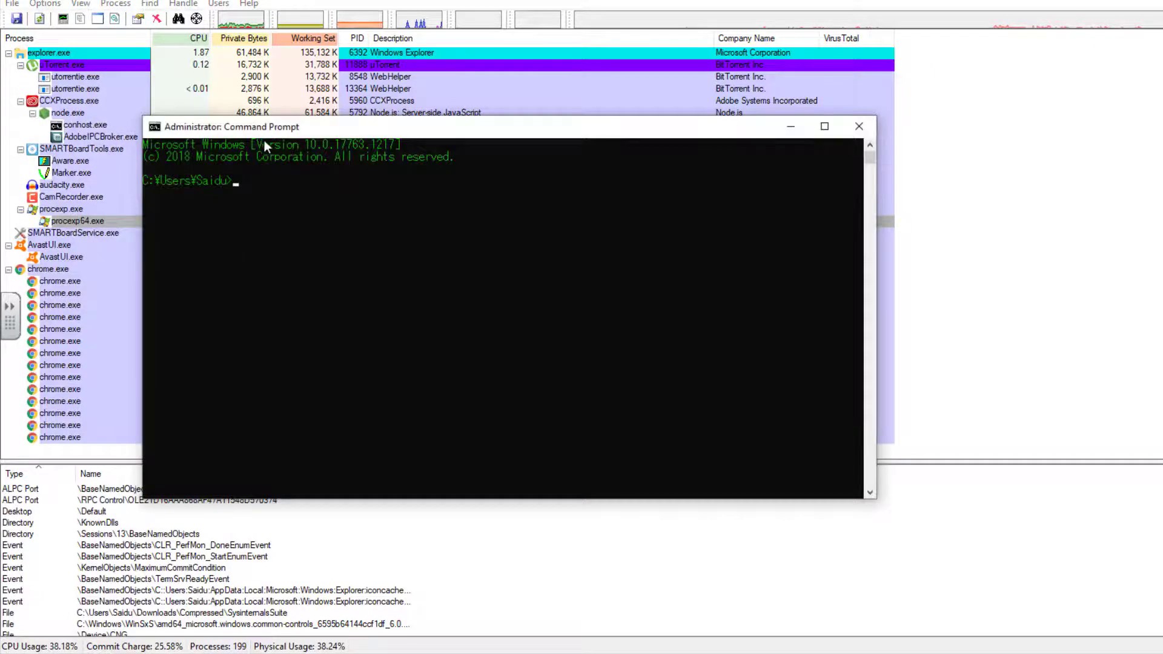
{"action": "left_click_drag", "start_coordinate": [265, 136], "coordinate": [480, 60]}
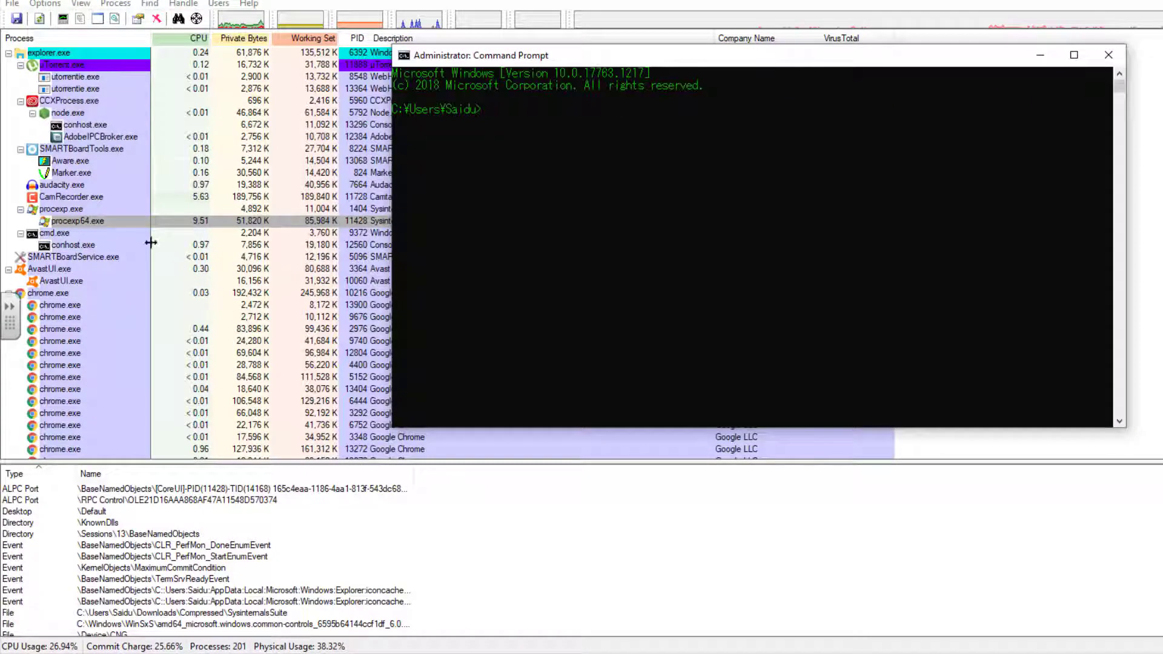
- View the thread details of the conhost.exe process under cmd.exe, including thread 11408, and close its properties
{"action": "left_click", "coordinate": [91, 246]}
{"action": "right_click", "coordinate": [95, 246]}
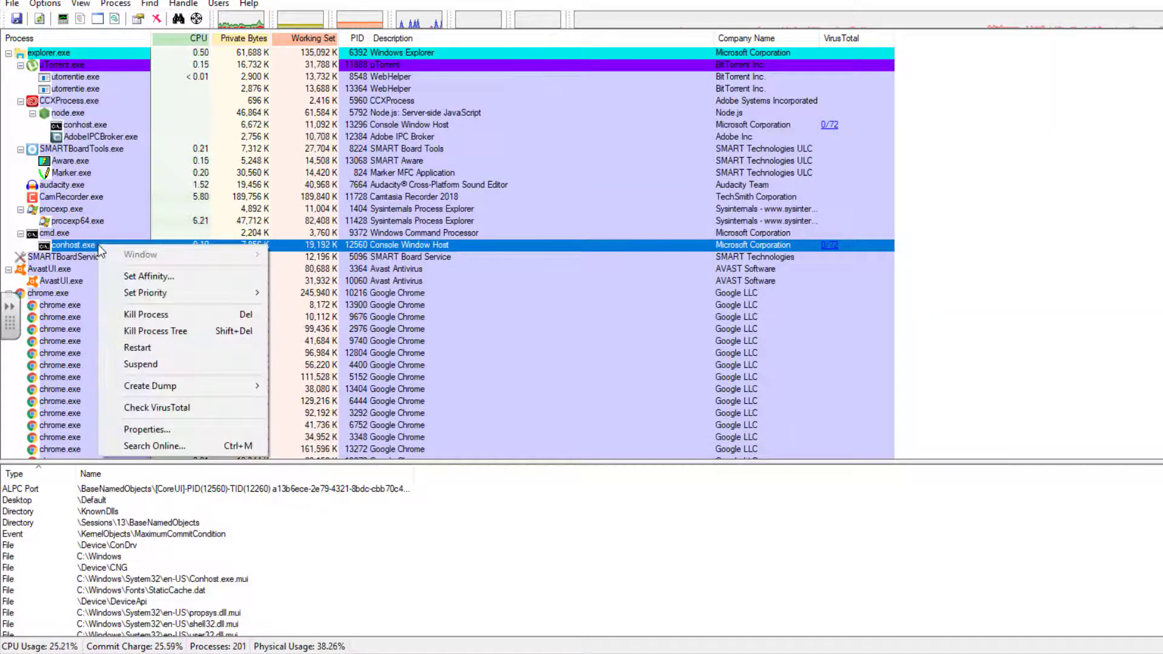
{"action": "left_click", "coordinate": [165, 427]}
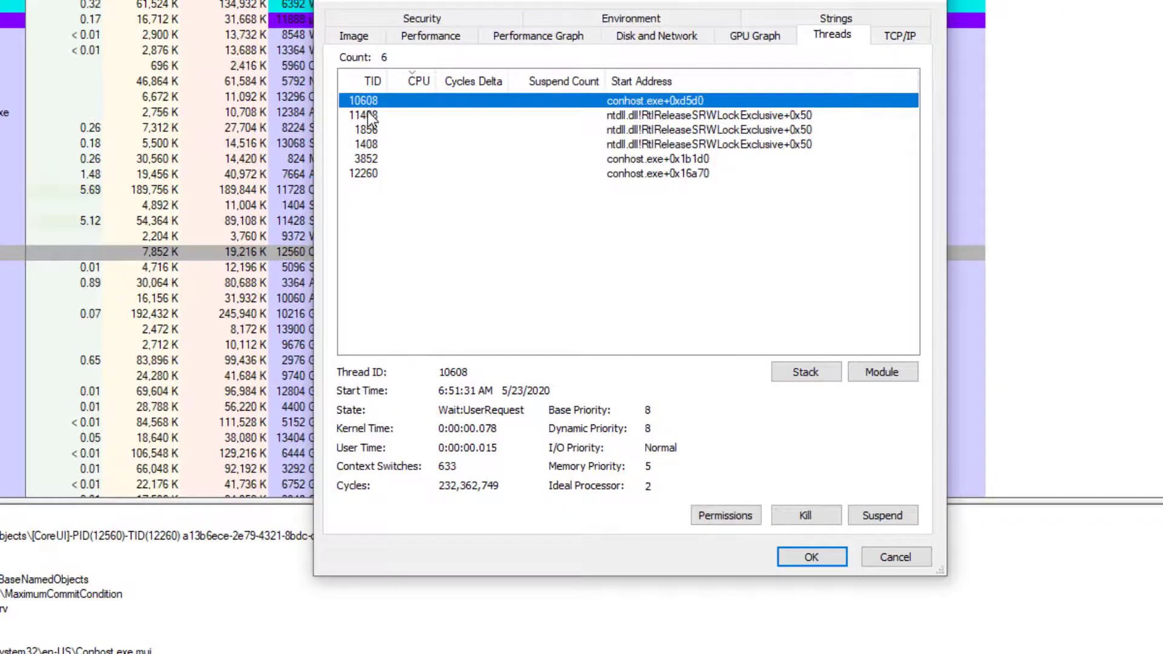
{"action": "left_click", "coordinate": [368, 115]}
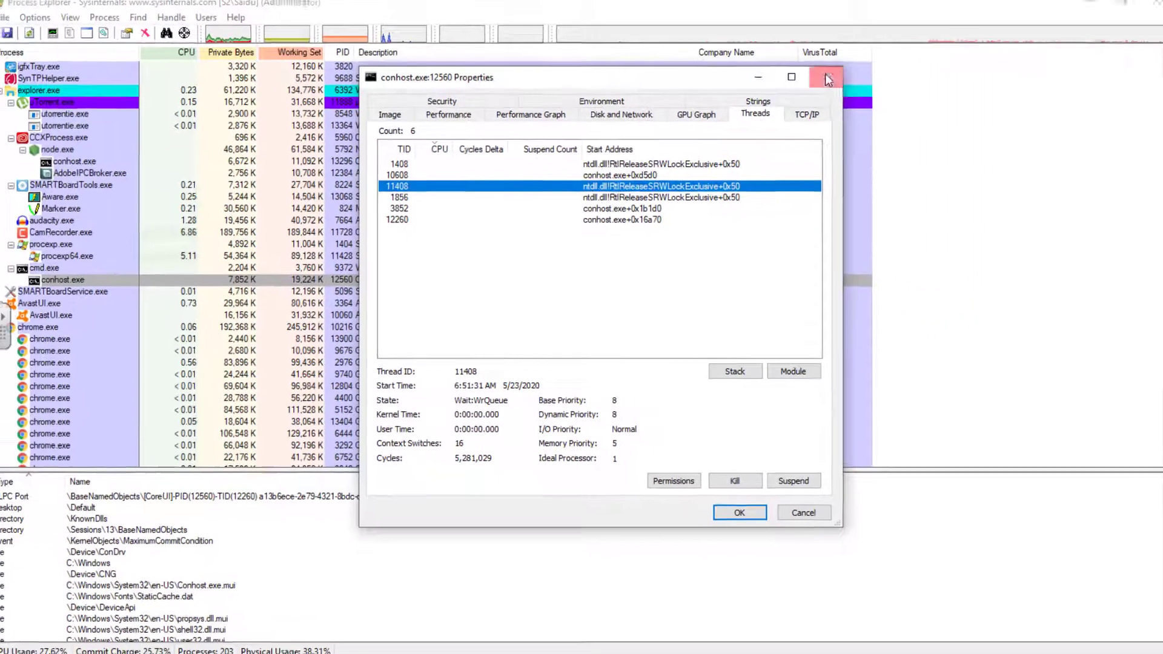
{"action": "left_click", "coordinate": [828, 79]}
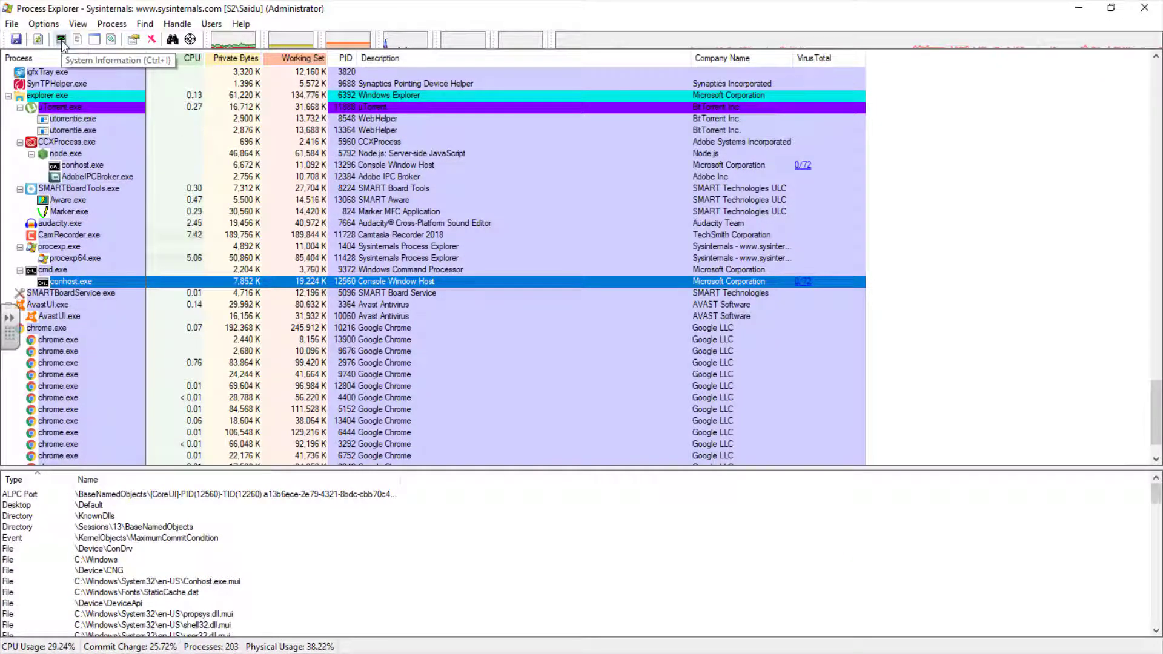
- Review the System Information graphs for summary, CPU, memory, I/O and GPU, and close the window
{"action": "left_click", "coordinate": [61, 40]}
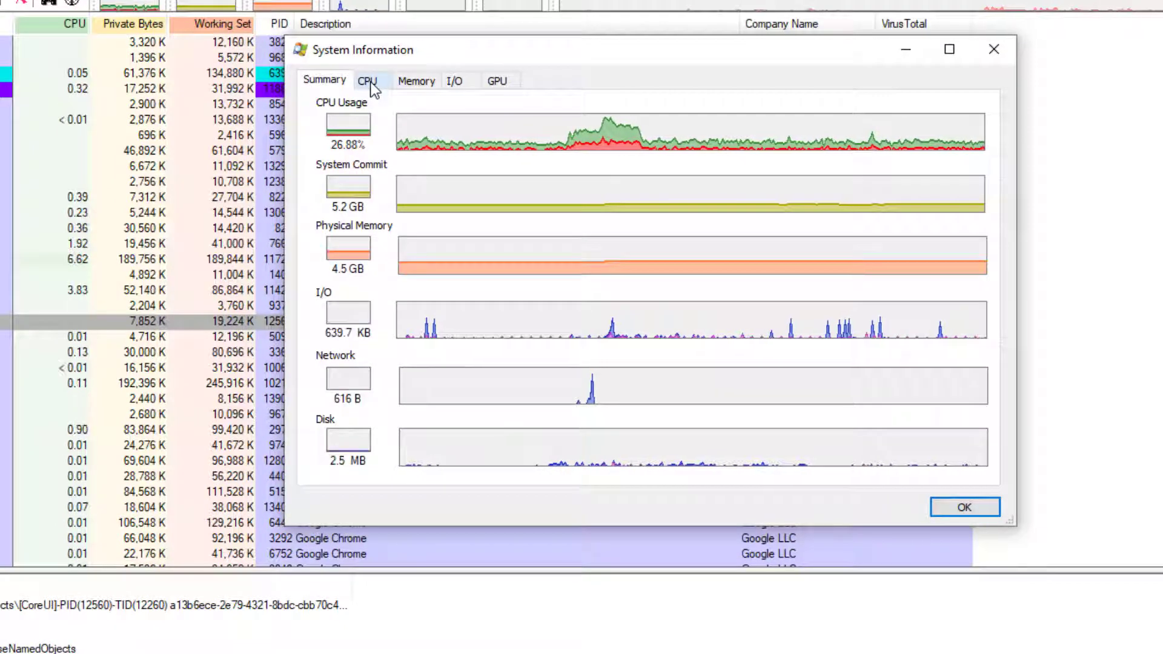
{"action": "left_click", "coordinate": [371, 87]}
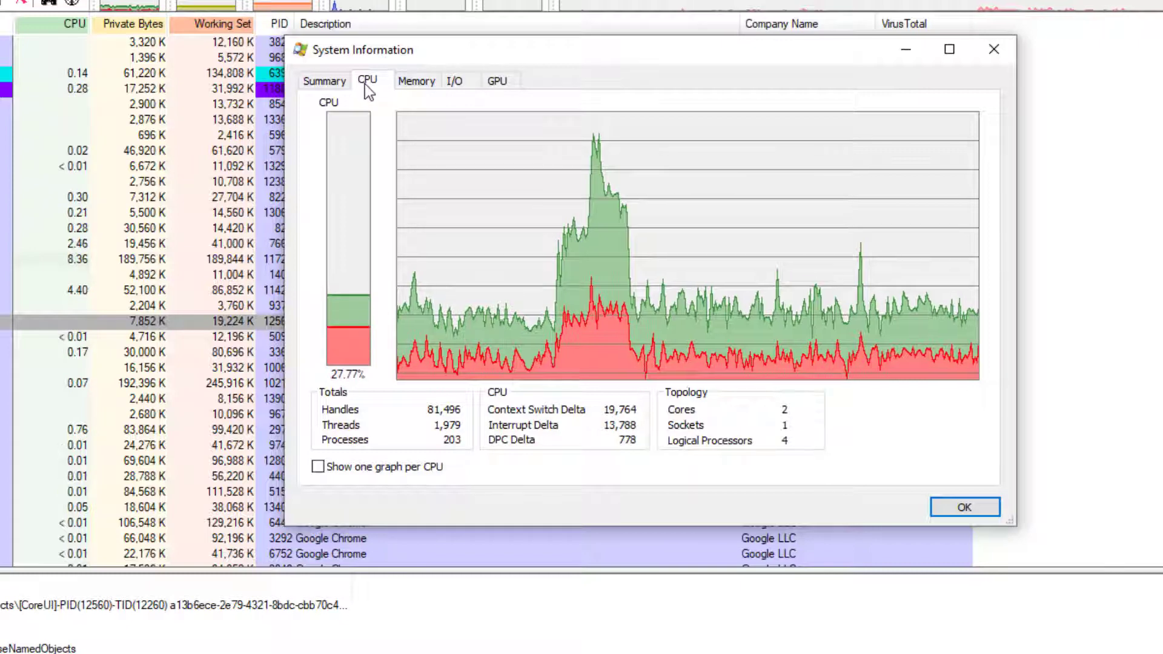
{"action": "left_click", "coordinate": [424, 84]}
{"action": "left_click", "coordinate": [470, 79]}
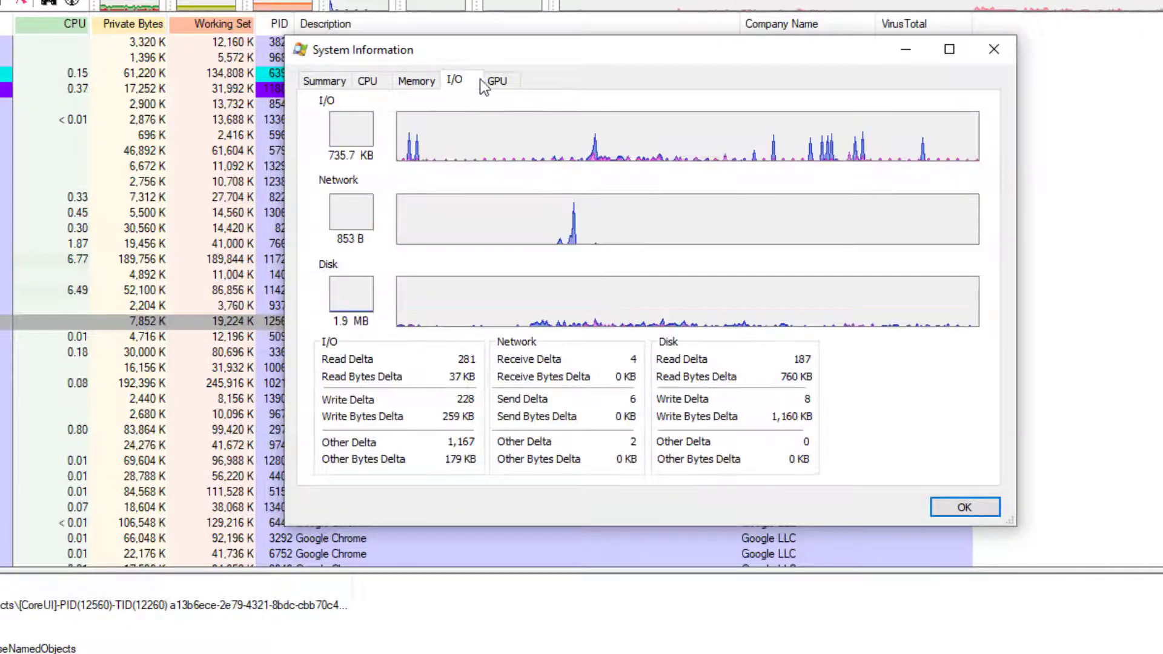
{"action": "left_click", "coordinate": [496, 81]}
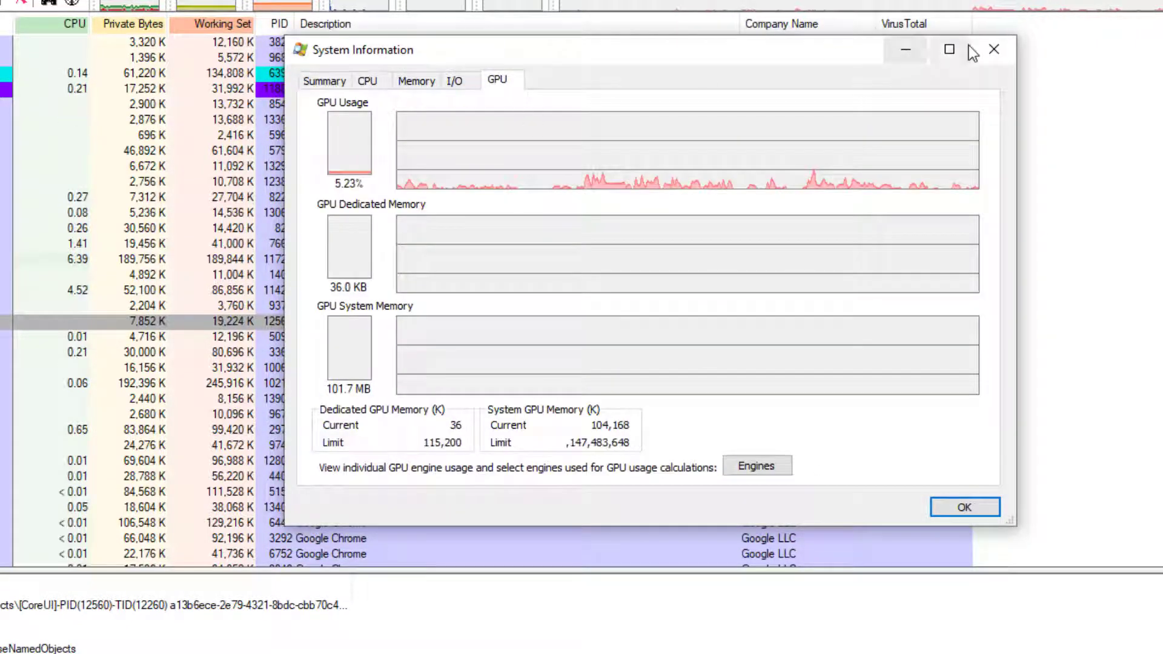
{"action": "left_click", "coordinate": [994, 49]}
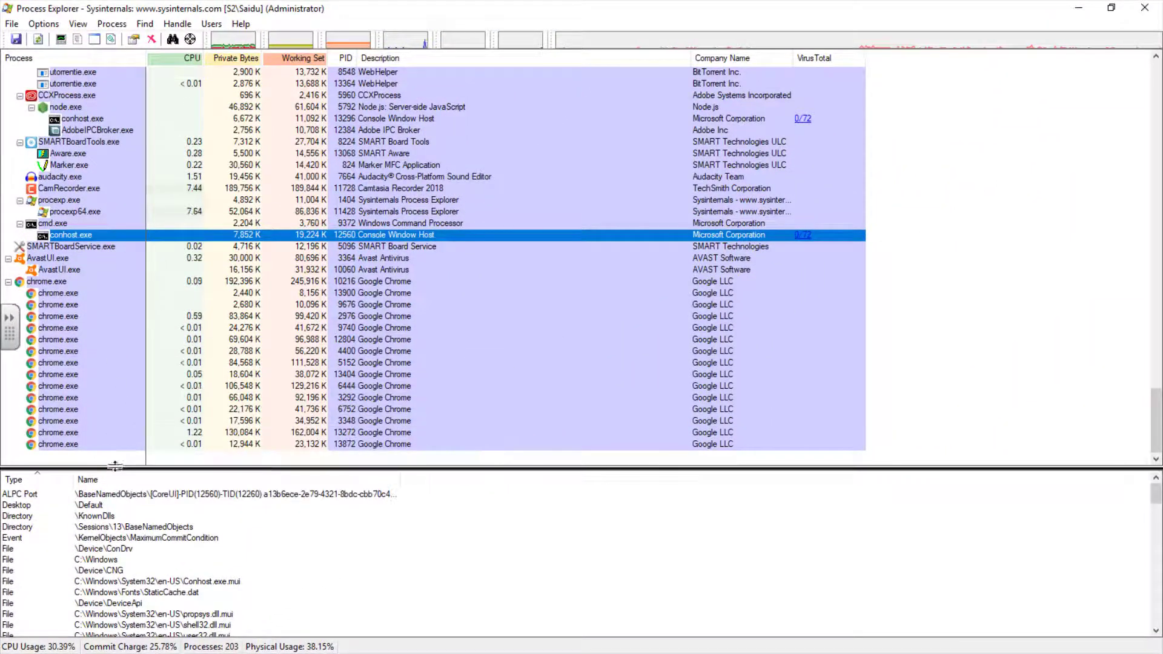
- Enlarge the handle pane and compare the handles of conhost.exe, cmd.exe, SMARTBoardService.exe and AvastUI.exe
{"action": "left_click_drag", "start_coordinate": [112, 467], "coordinate": [122, 426]}
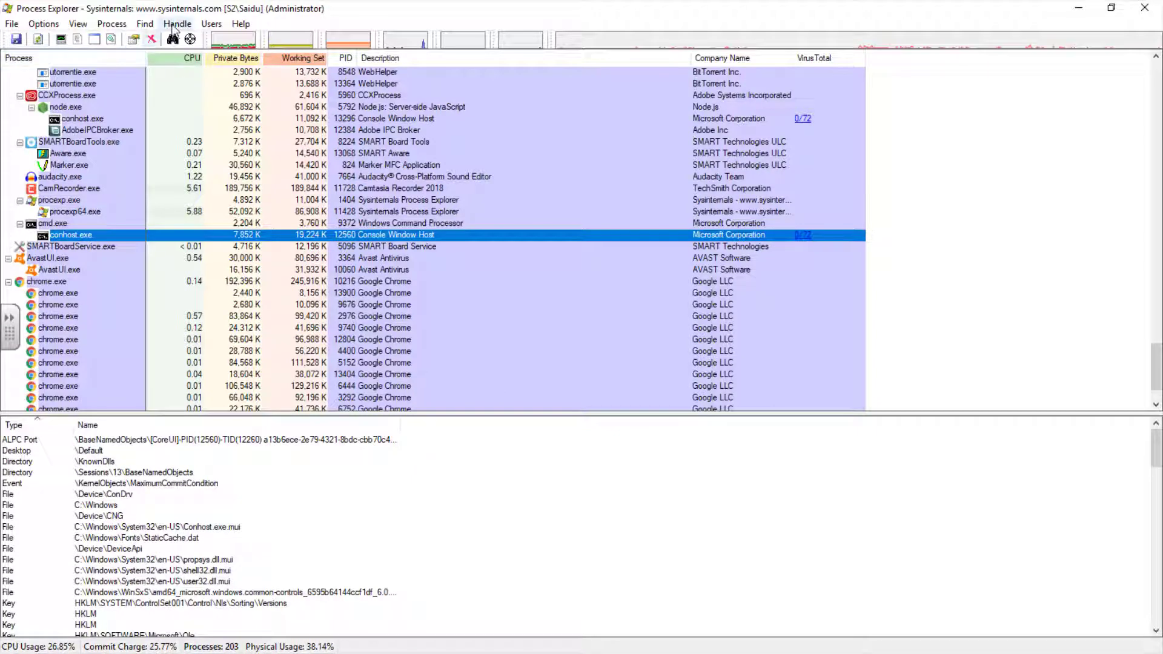
{"action": "left_click", "coordinate": [28, 440]}
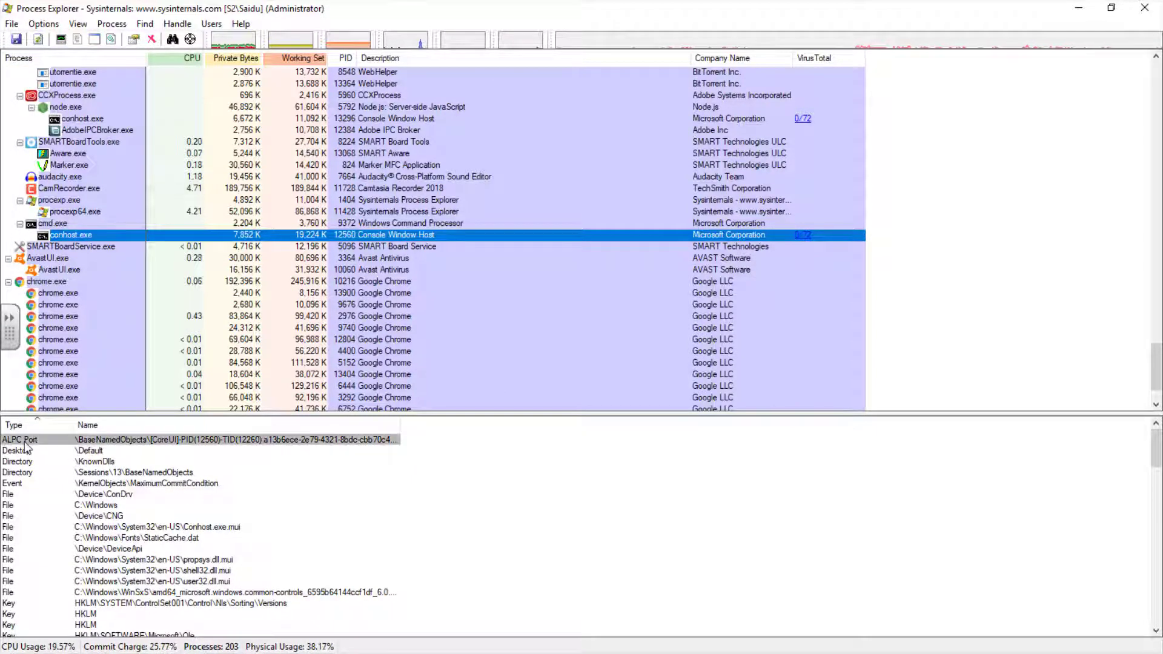
{"action": "left_click", "coordinate": [58, 224]}
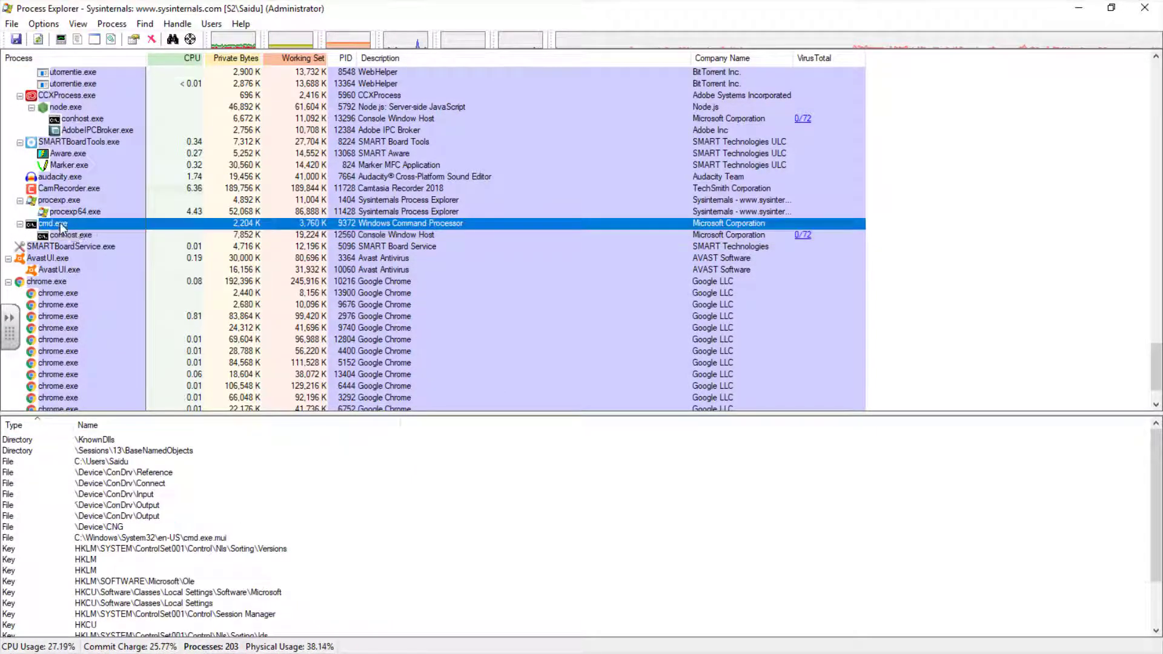
{"action": "left_click", "coordinate": [72, 235]}
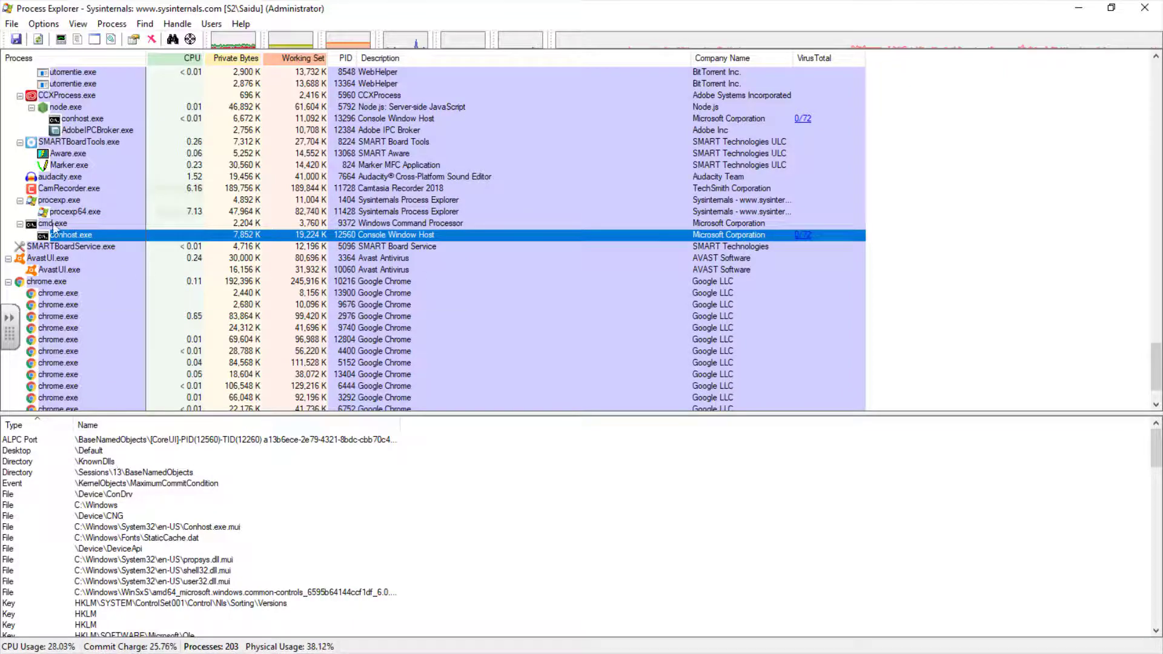
{"action": "left_click", "coordinate": [58, 246]}
{"action": "left_click", "coordinate": [56, 259]}
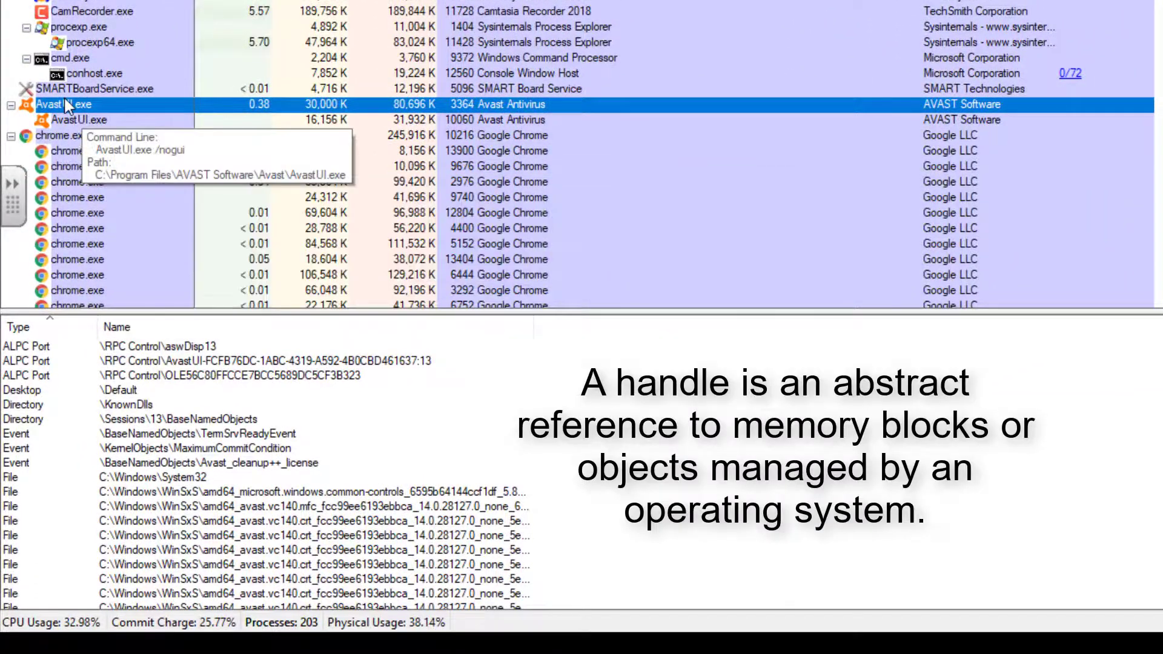
{"action": "left_click", "coordinate": [85, 74]}
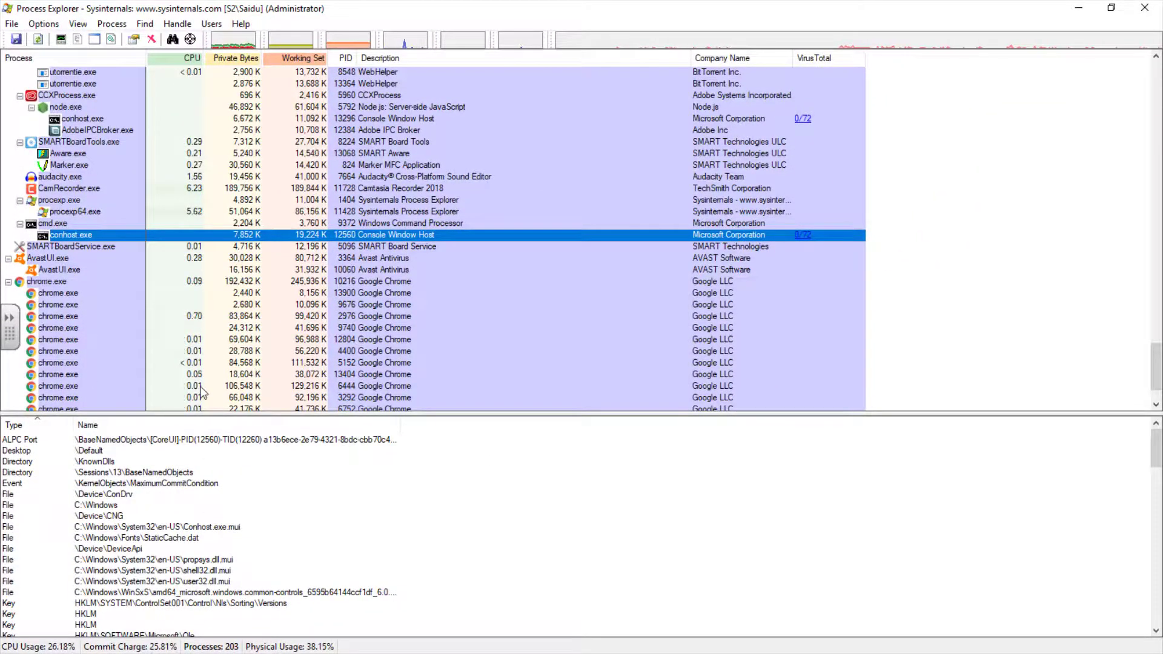
- Bring the Command Prompt to the front and restore Process Explorer to a smaller window beside it
{"action": "key", "text": "super"}
{"action": "scroll", "coordinate": [206, 412], "scroll_direction": "down", "scroll_amount": 1}
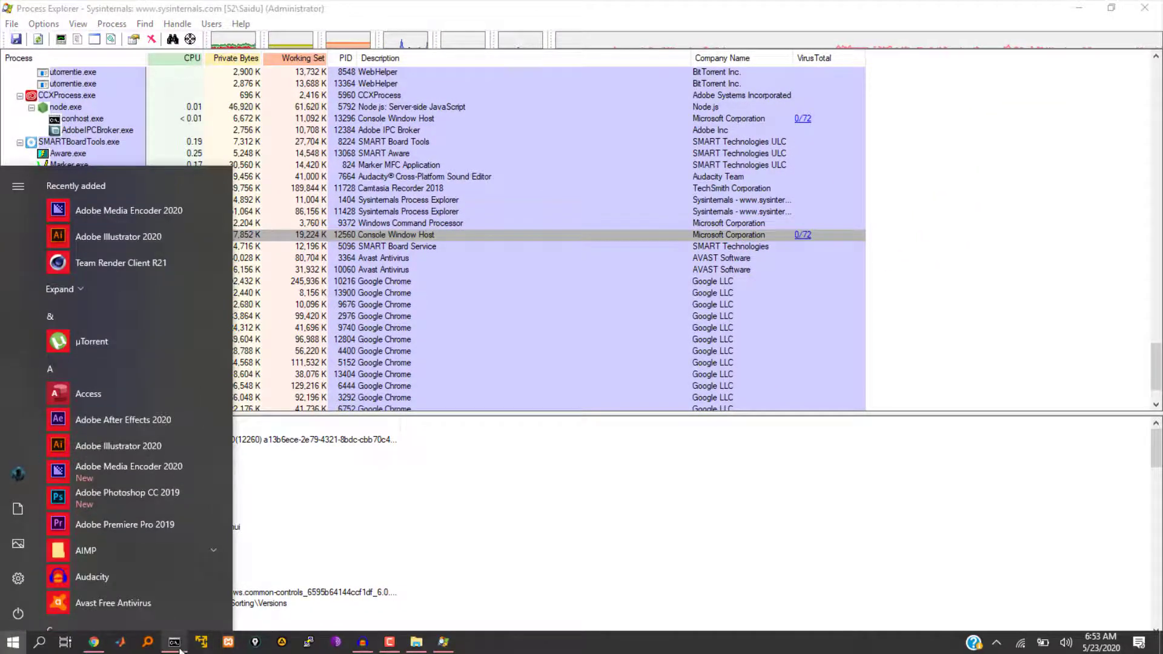
{"action": "left_click", "coordinate": [188, 643]}
{"action": "left_click_drag", "start_coordinate": [484, 74], "coordinate": [524, 63]}
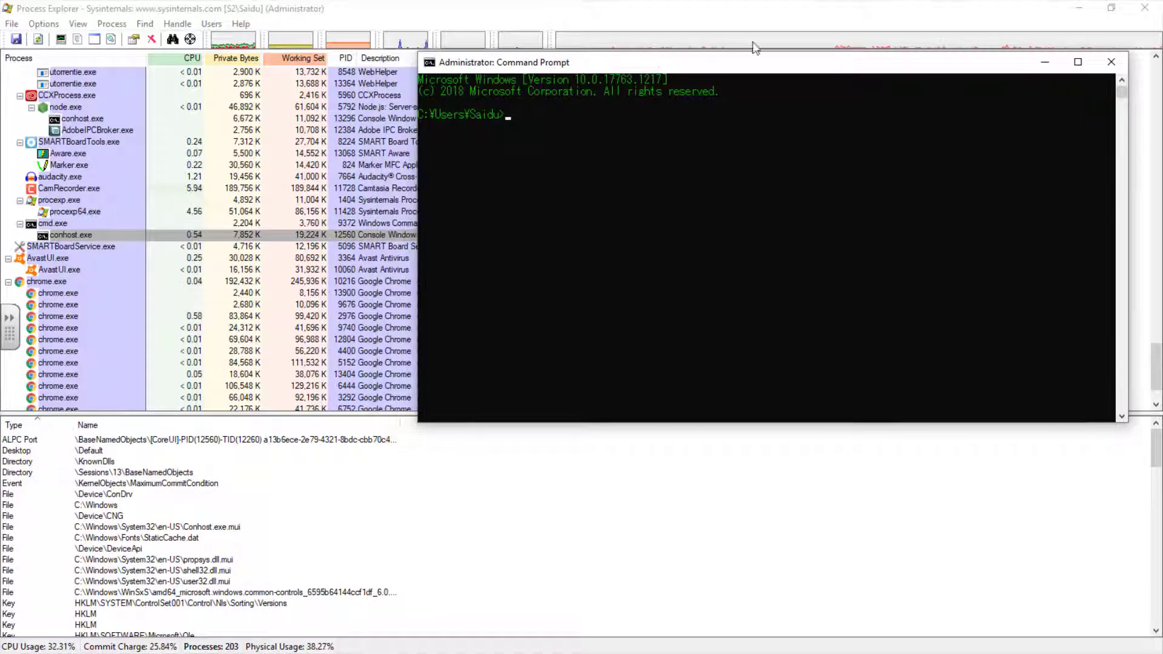
{"action": "left_click", "coordinate": [1111, 8]}
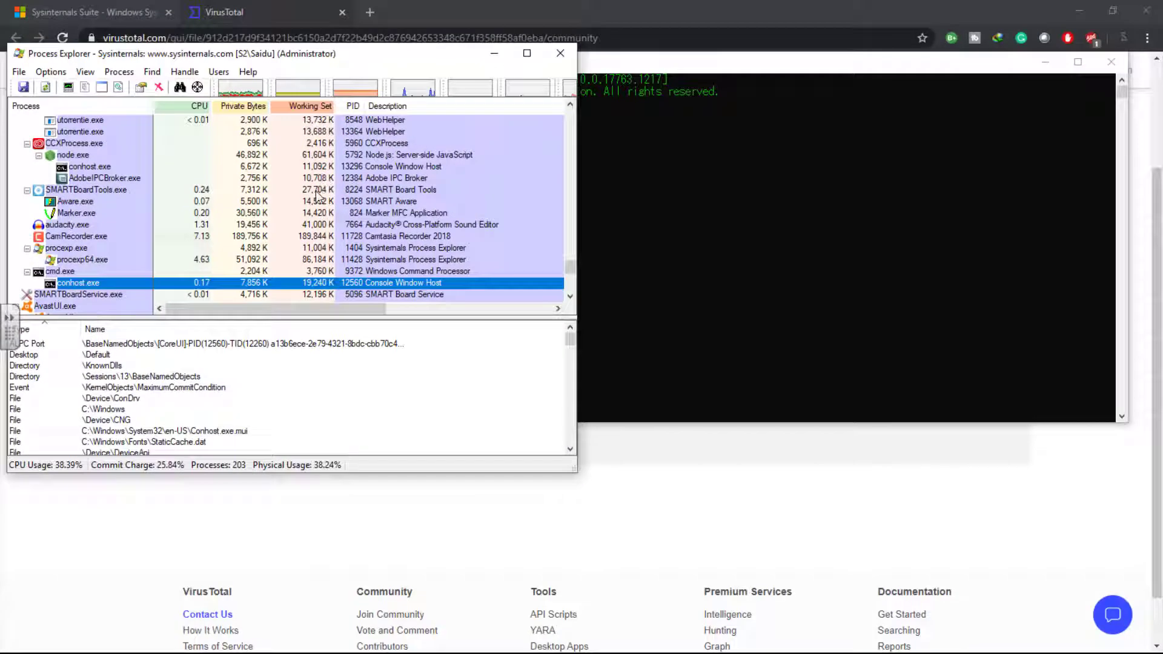
- Kill the cmd.exe process behind the newly opened Command Prompt
{"action": "right_click", "coordinate": [69, 273]}
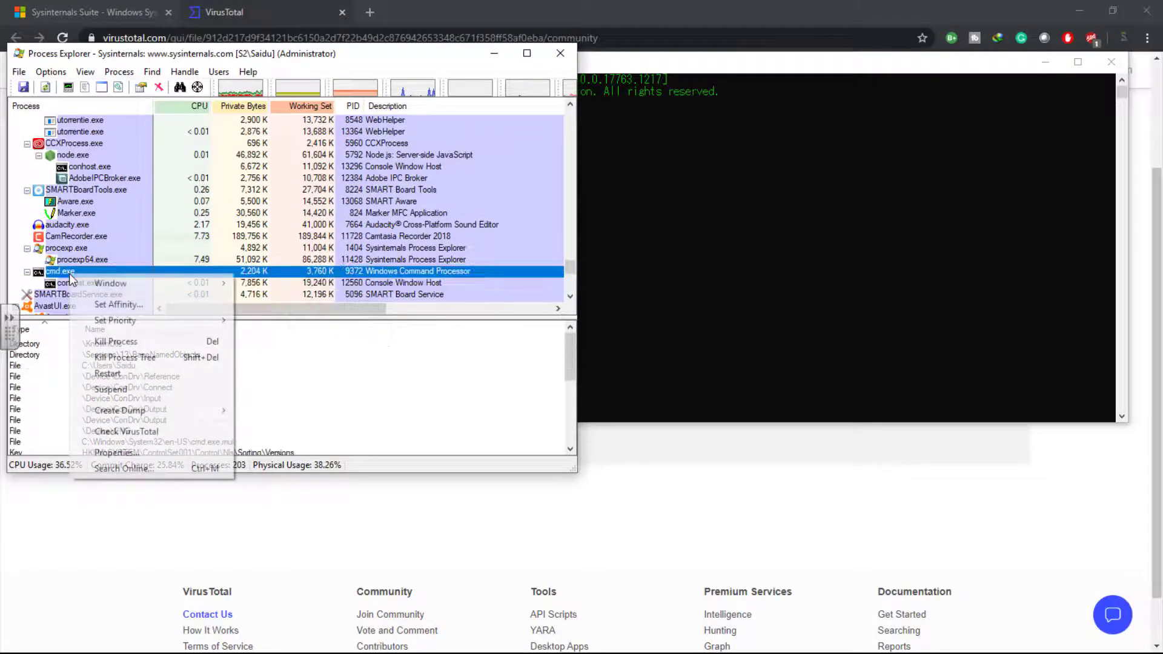
{"action": "left_click", "coordinate": [85, 341]}
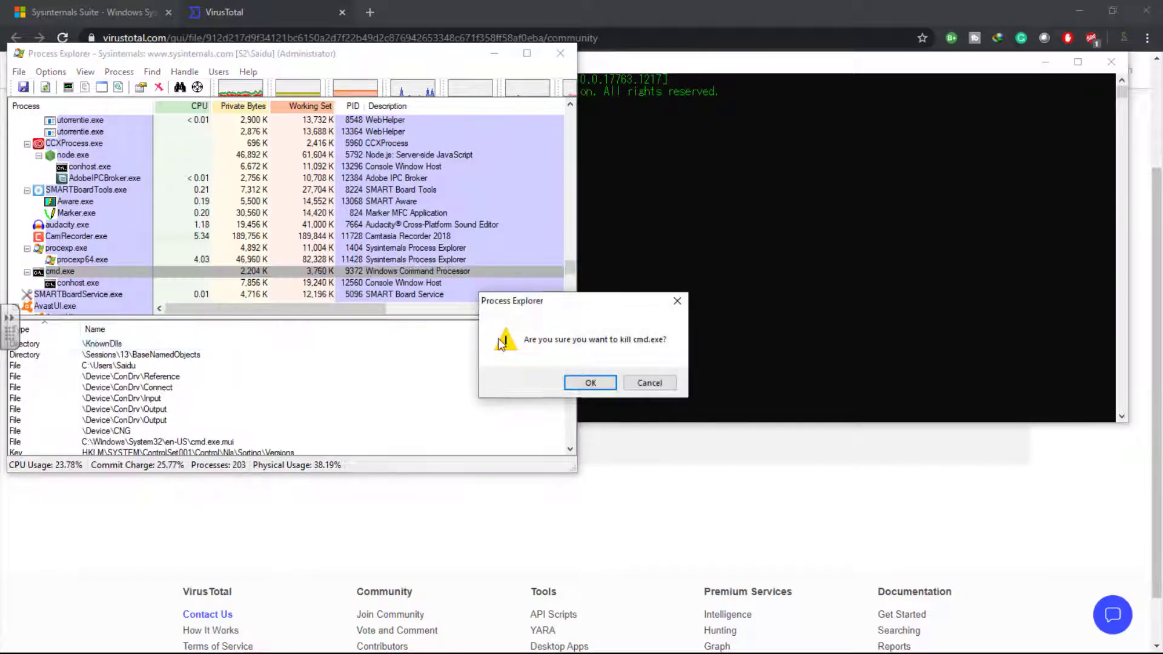
{"action": "left_click", "coordinate": [591, 383]}
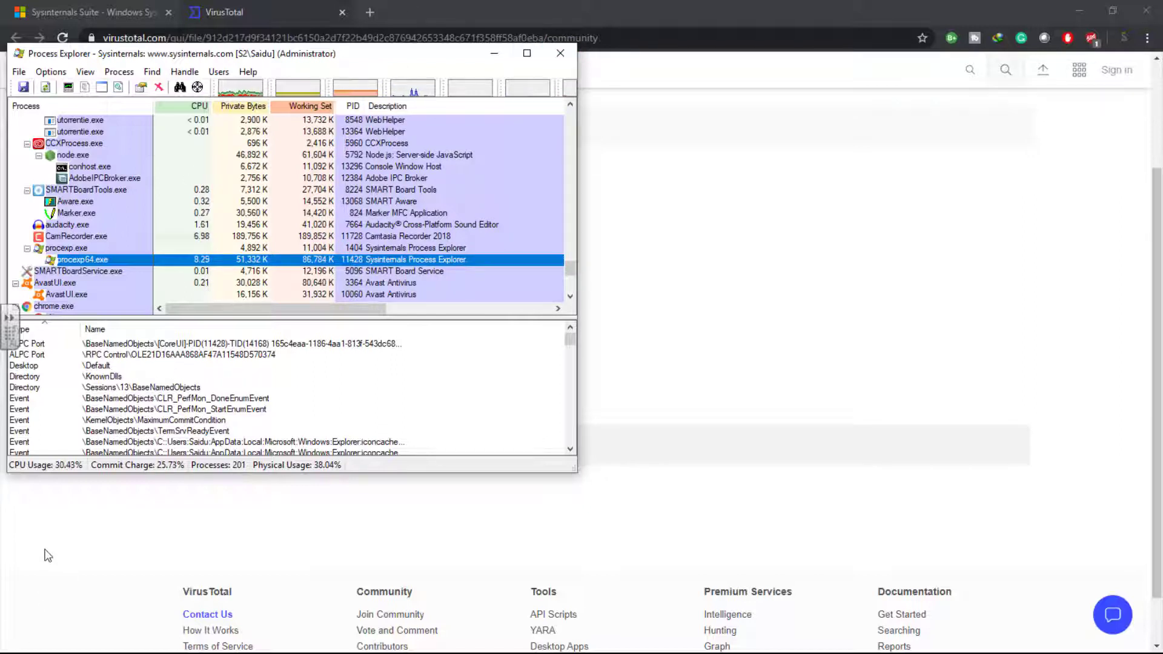
- Search Windows for "reg" and open the Registry Editor
{"action": "left_click", "coordinate": [12, 641]}
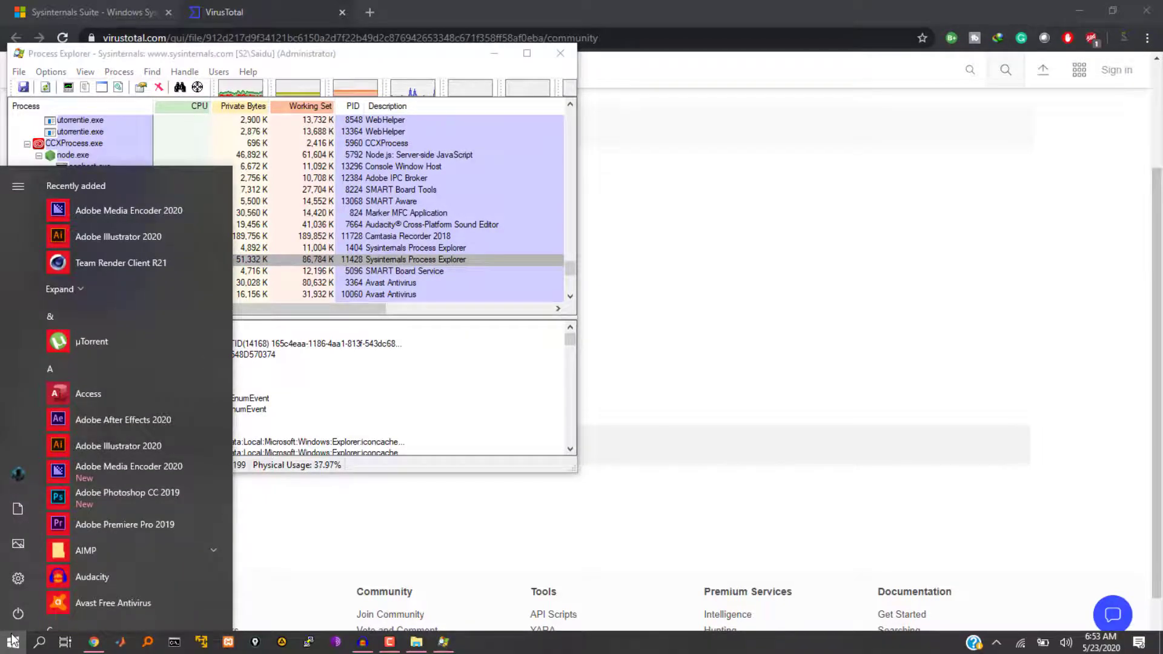
{"action": "type", "text": "reg"}
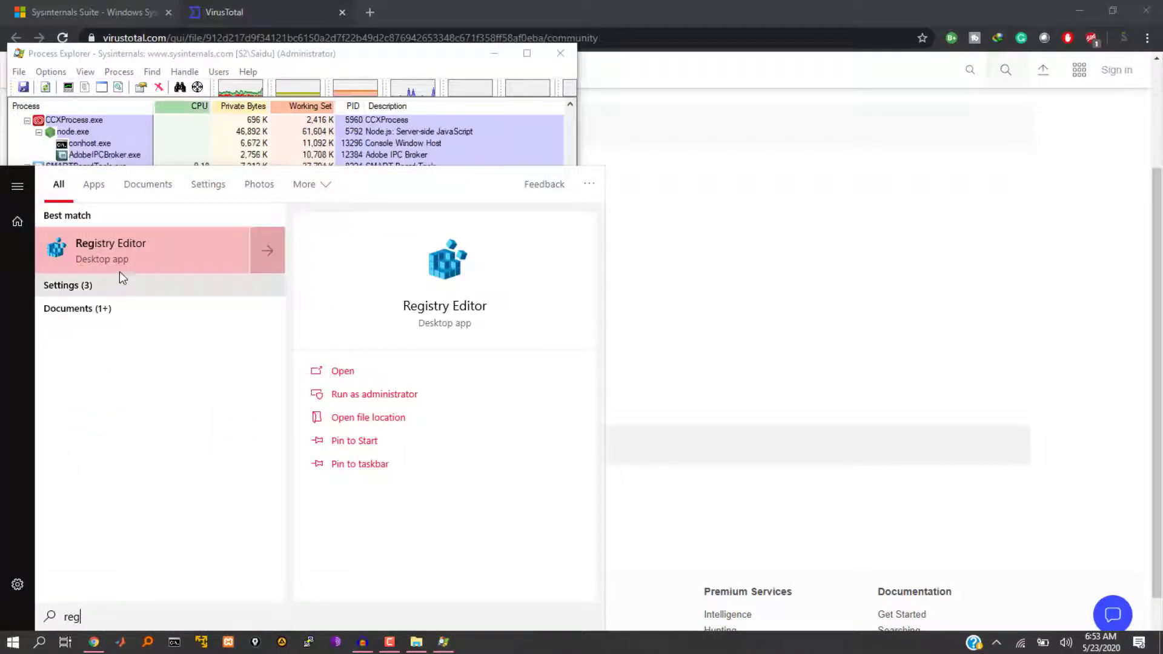
{"action": "left_click", "coordinate": [118, 267]}
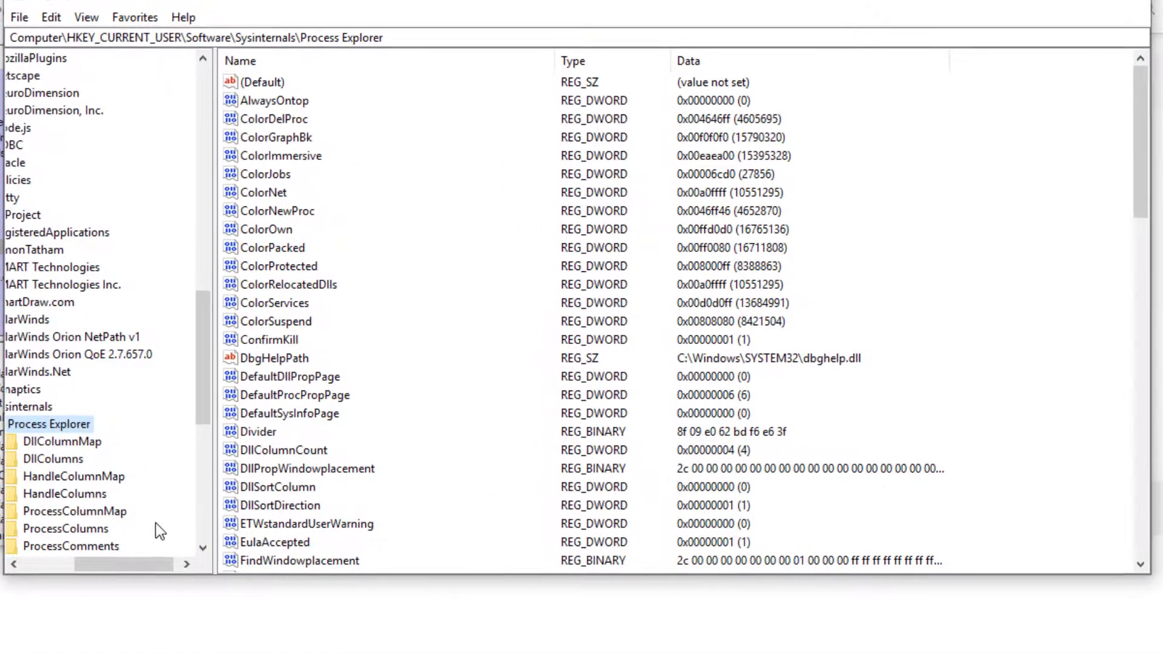
- Collapse the Sysinternals, Software and HKEY_CURRENT_USER branches of the registry tree down to the root keys
{"action": "left_click_drag", "start_coordinate": [112, 562], "coordinate": [27, 558]}
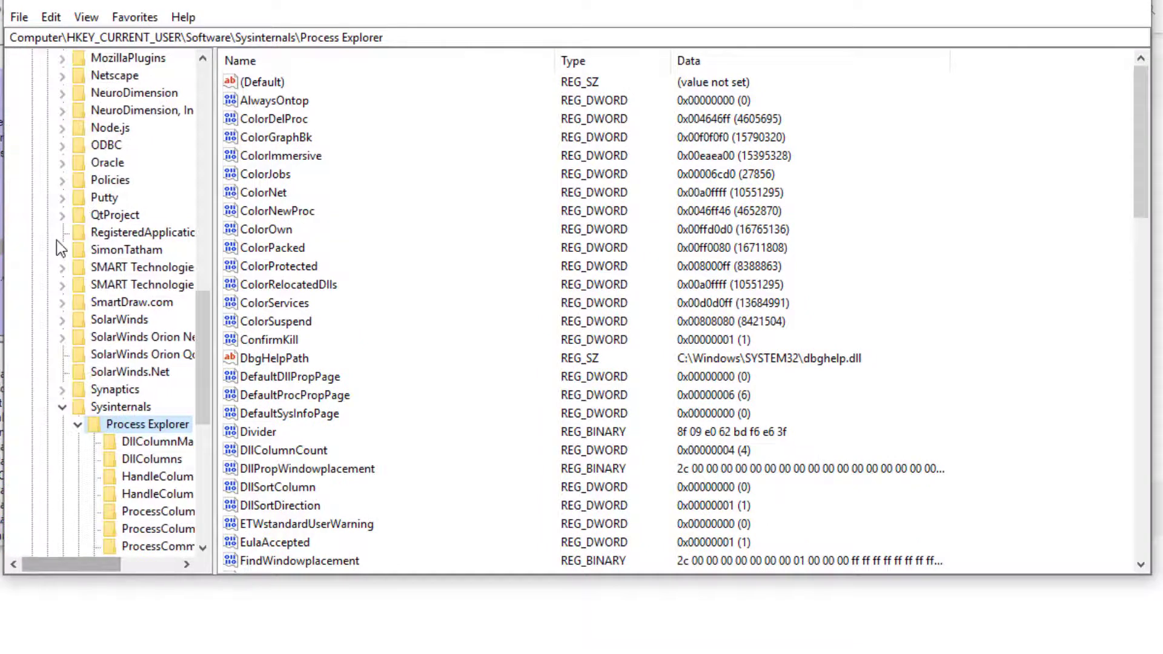
{"action": "left_click", "coordinate": [62, 407]}
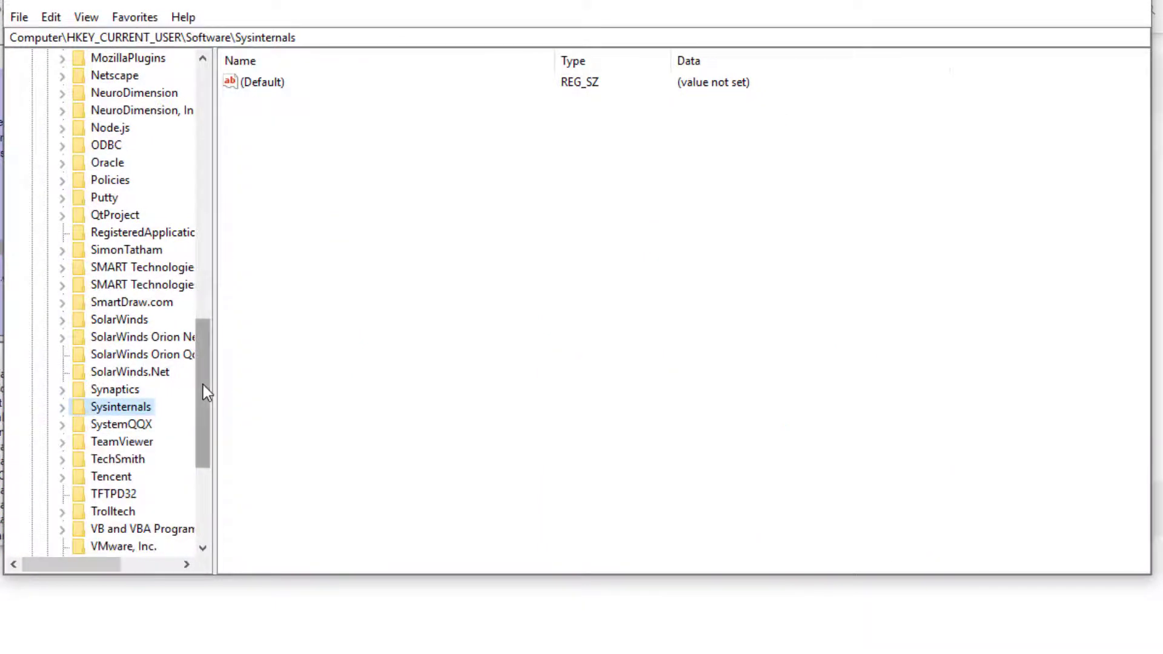
{"action": "left_click_drag", "start_coordinate": [204, 387], "coordinate": [146, 197]}
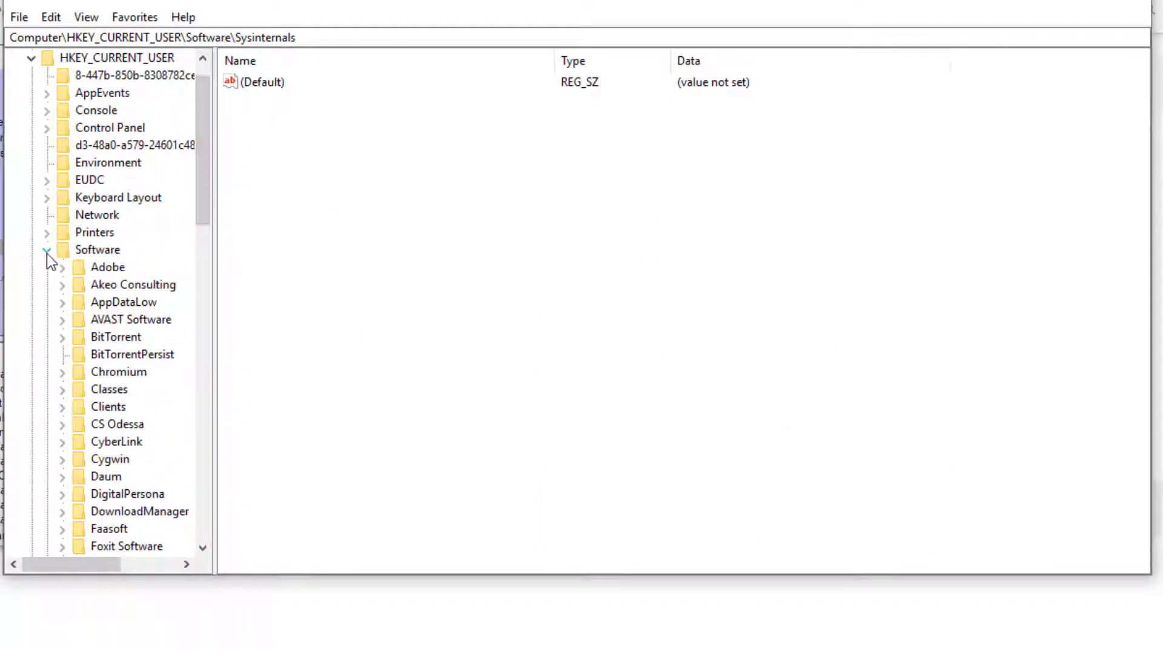
{"action": "left_click", "coordinate": [46, 252]}
{"action": "left_click", "coordinate": [33, 98]}
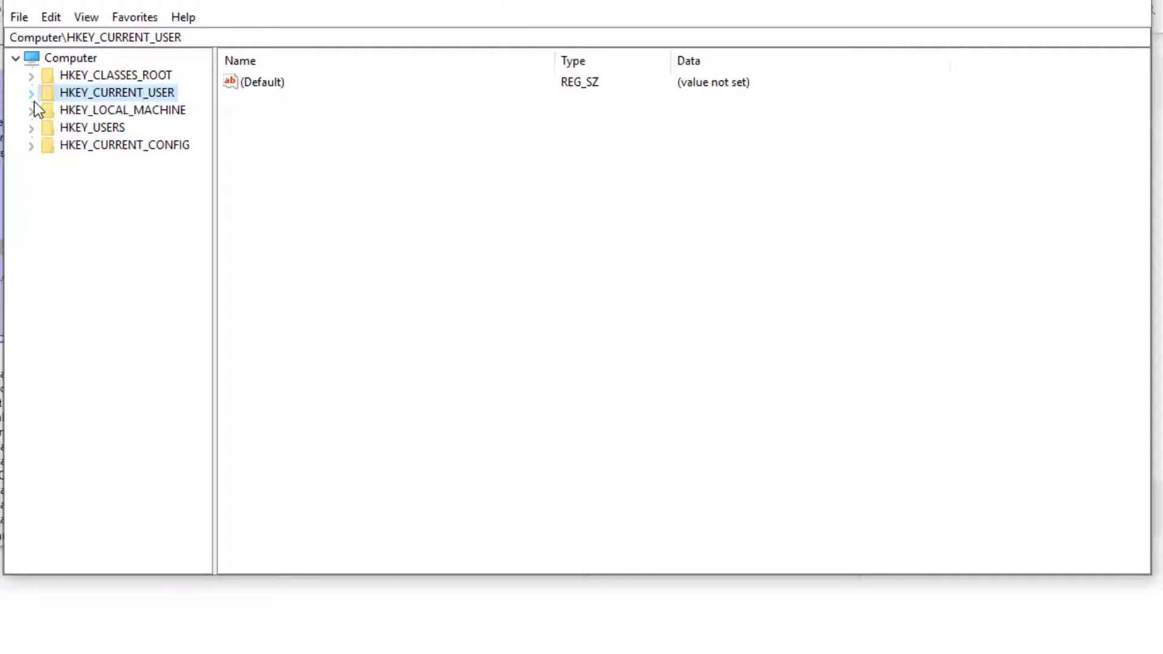
- Examine the subkeys of HKEY_CLASSES_ROOT and collapse the root key again
{"action": "left_click", "coordinate": [121, 76]}
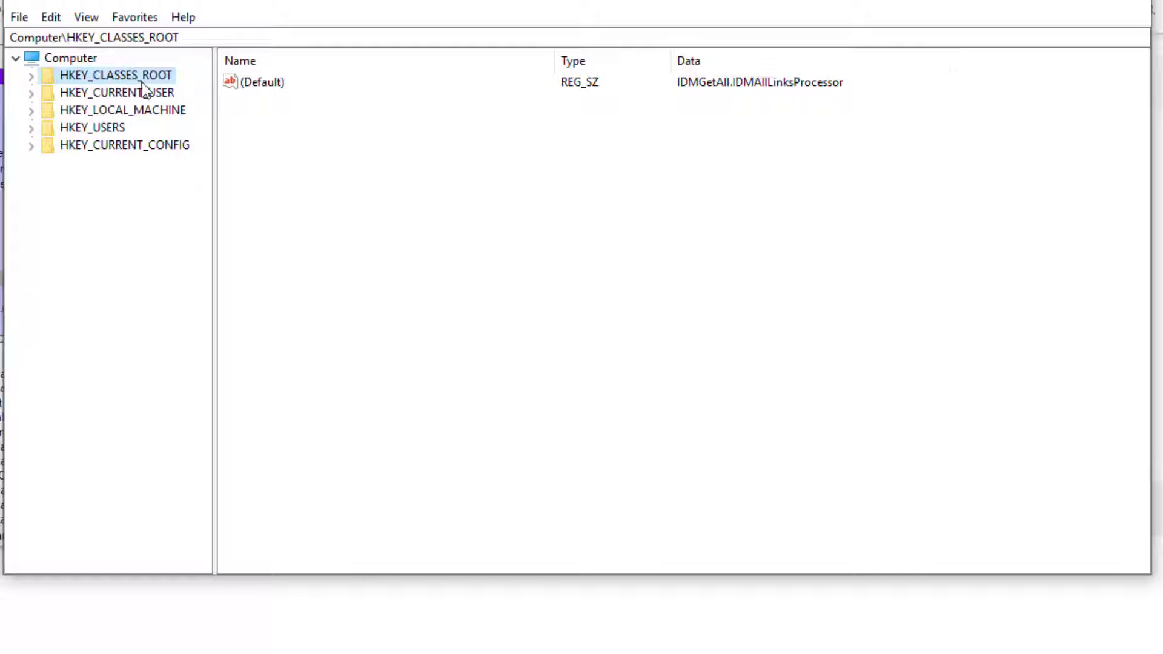
{"action": "left_click", "coordinate": [31, 77]}
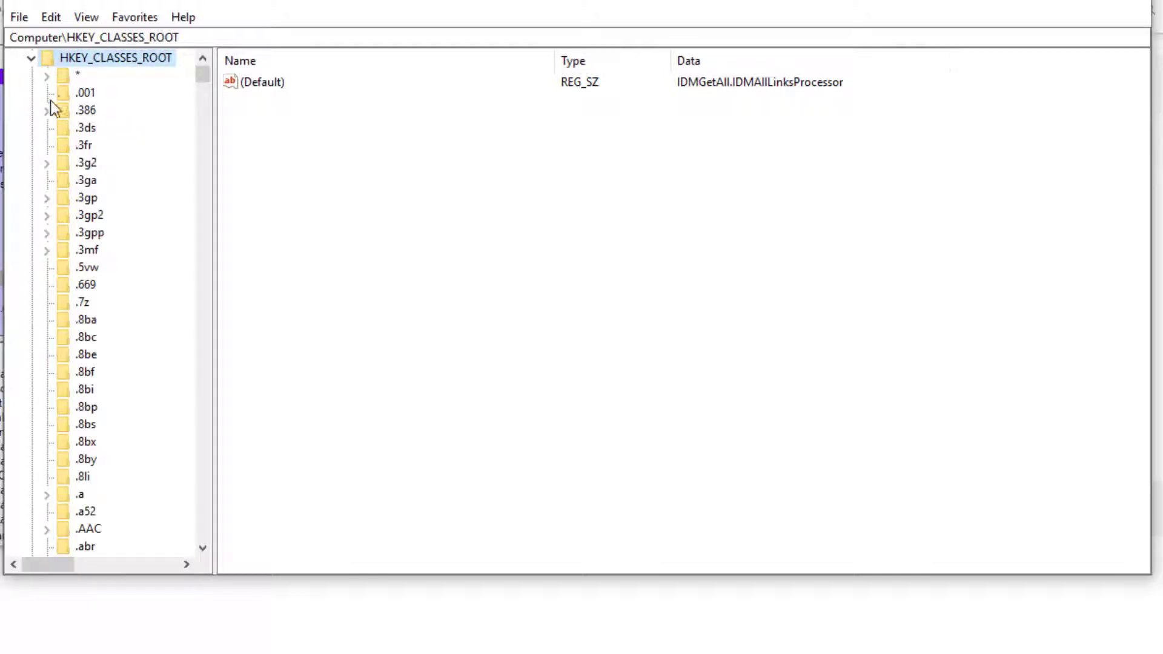
{"action": "left_click", "coordinate": [31, 59]}
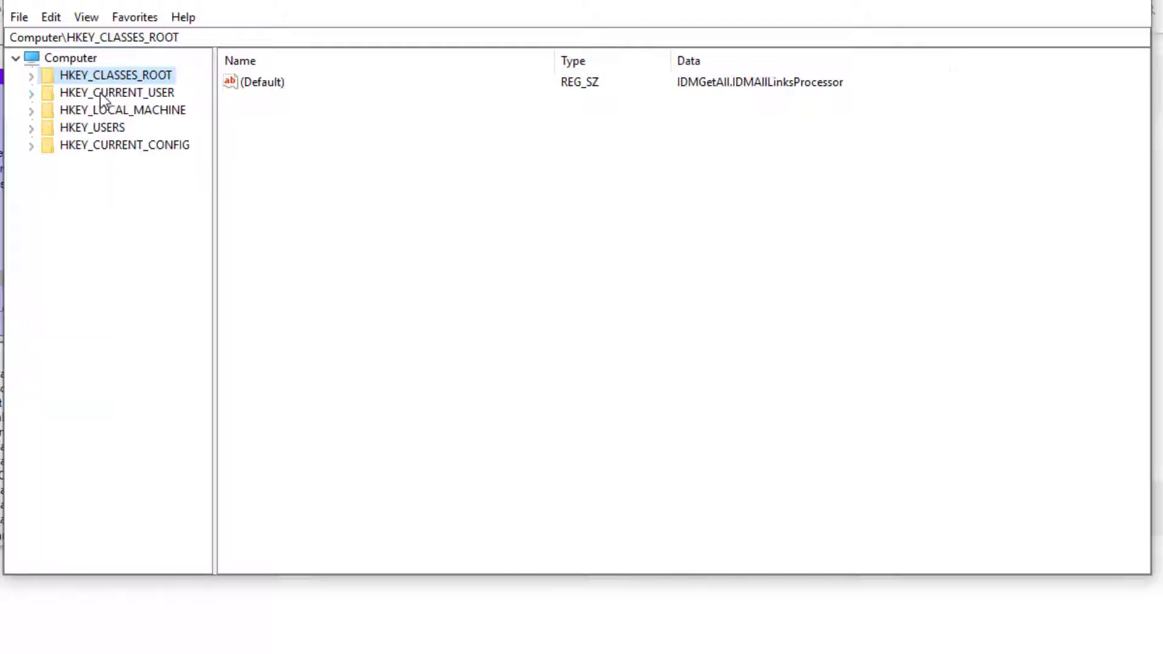
- Examine the subkeys of HKEY_LOCAL_MACHINE, HKEY_USERS and HKEY_CURRENT_CONFIG, collapsing each root key again
{"action": "left_click", "coordinate": [79, 95]}
{"action": "left_click", "coordinate": [31, 95]}
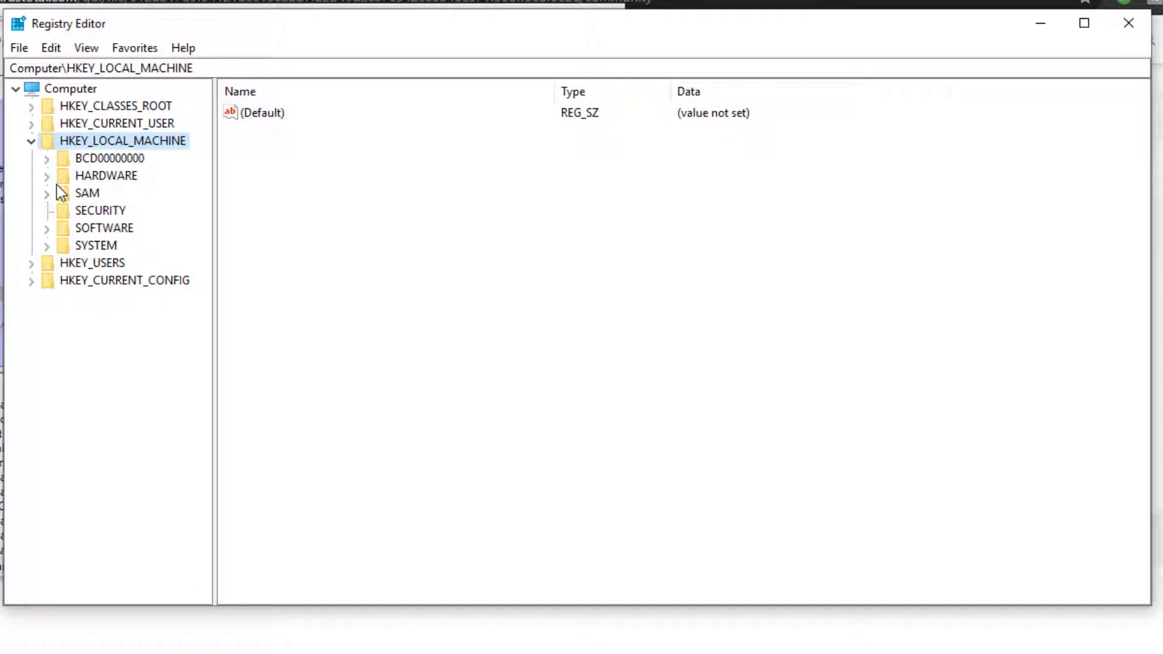
{"action": "left_click", "coordinate": [30, 141]}
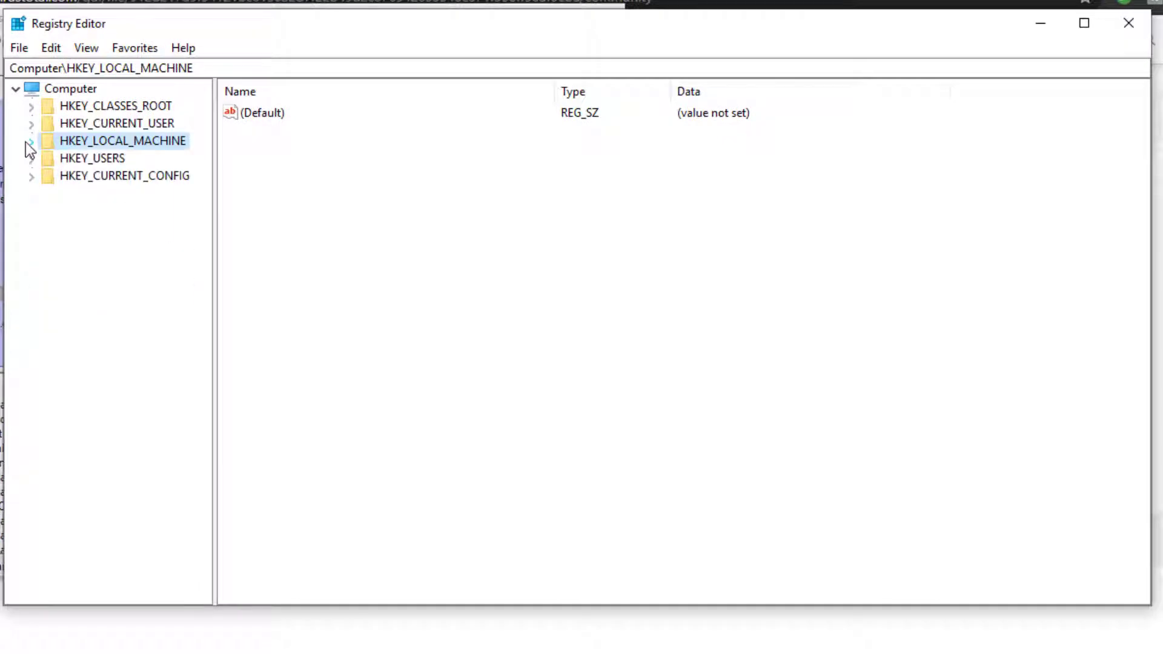
{"action": "left_click", "coordinate": [29, 160]}
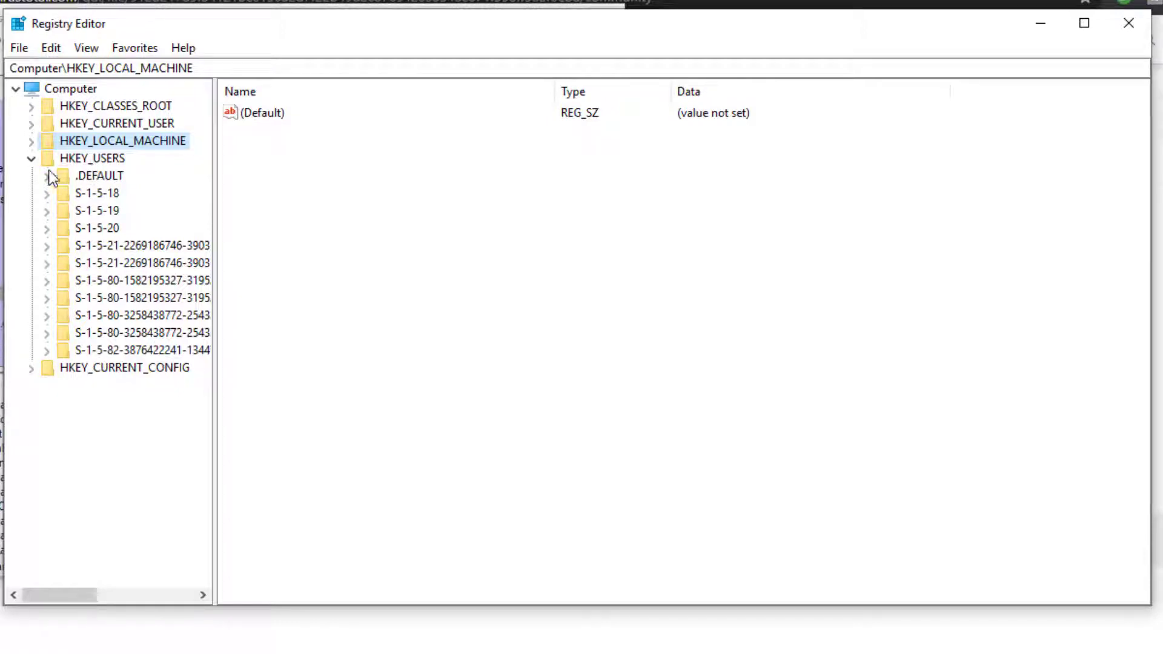
{"action": "left_click", "coordinate": [31, 159]}
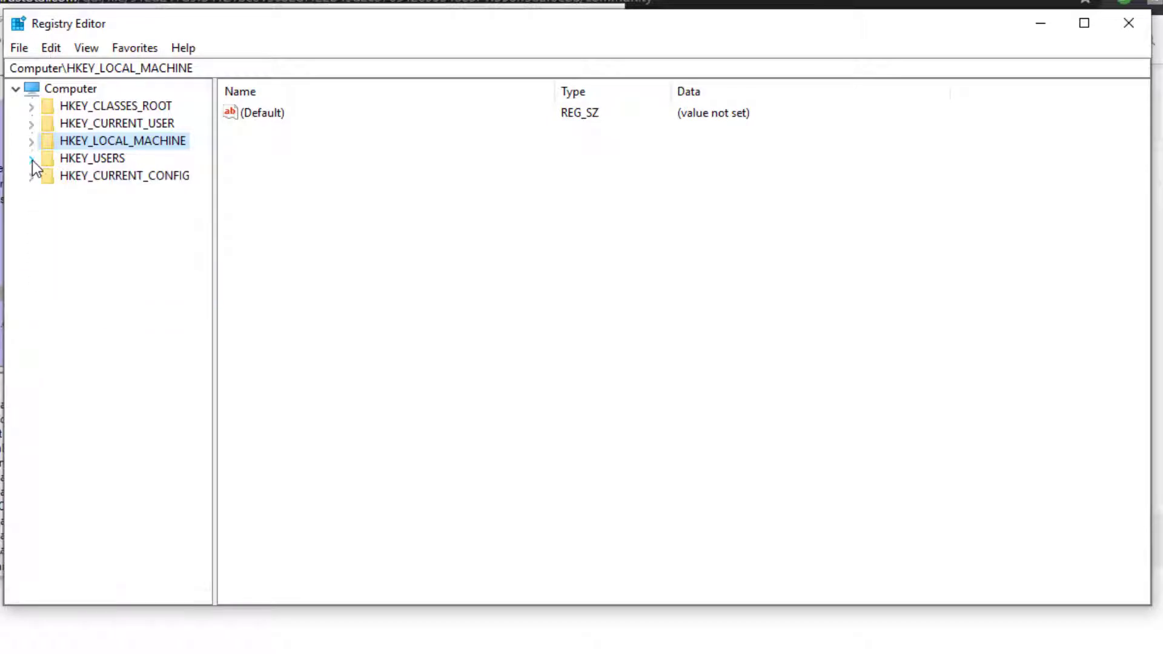
{"action": "left_click", "coordinate": [31, 177]}
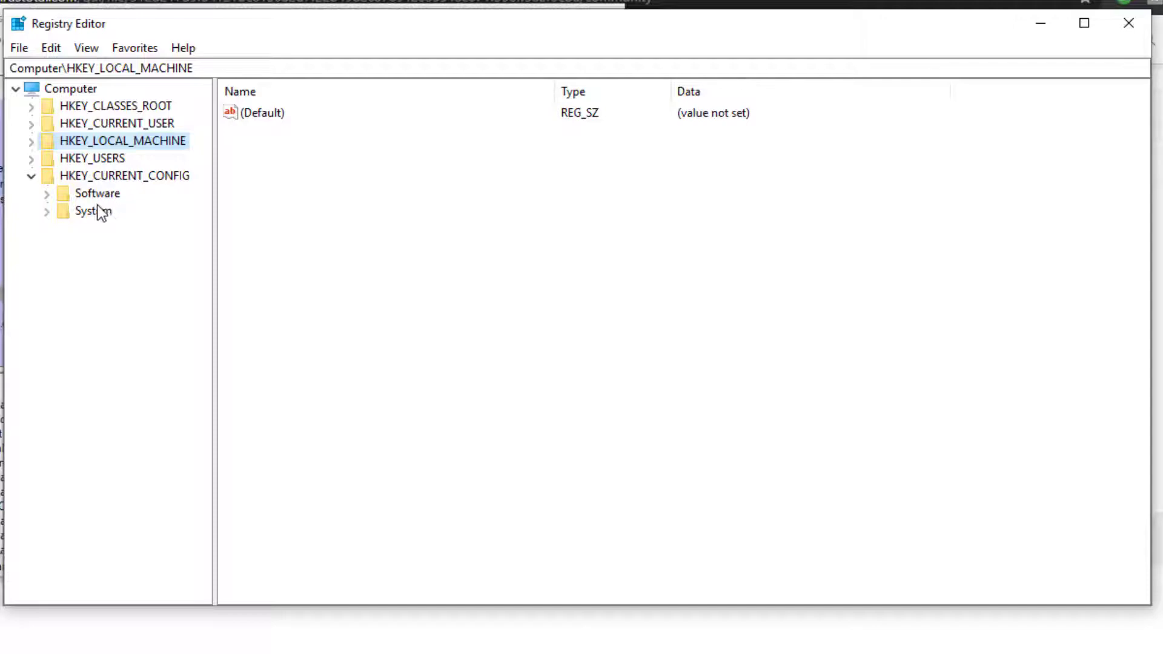
{"action": "left_click", "coordinate": [33, 177]}
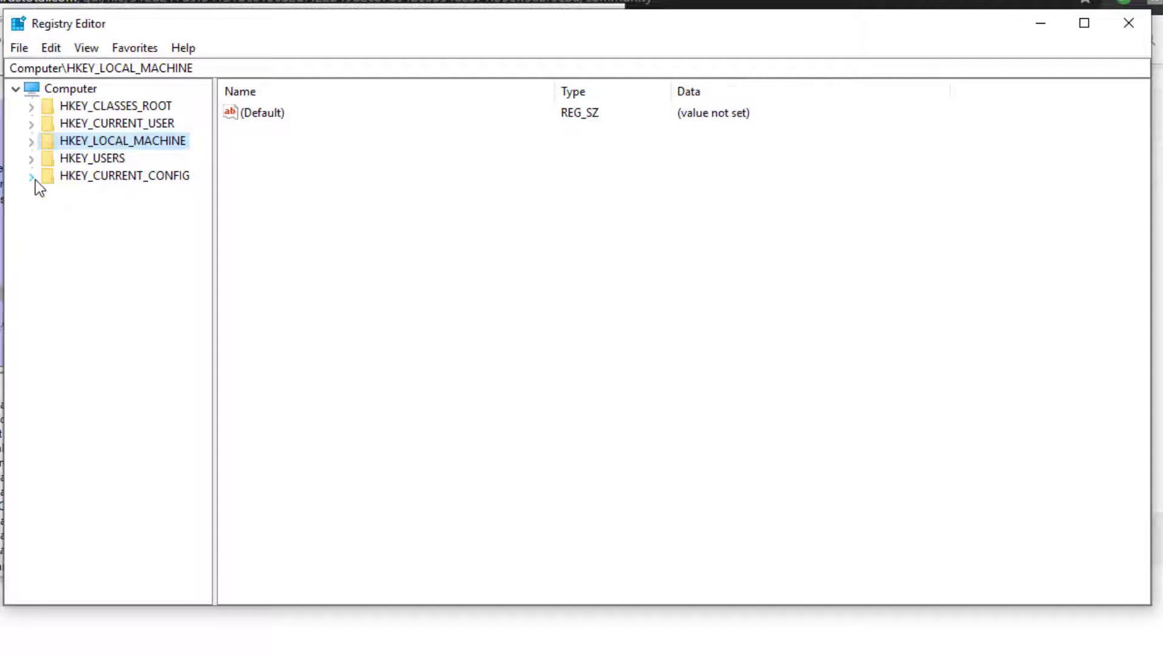
- Open the Process Explorer key under HKEY_CURRENT_USER\Software\Sysinternals to list its values
{"action": "left_click", "coordinate": [31, 125]}
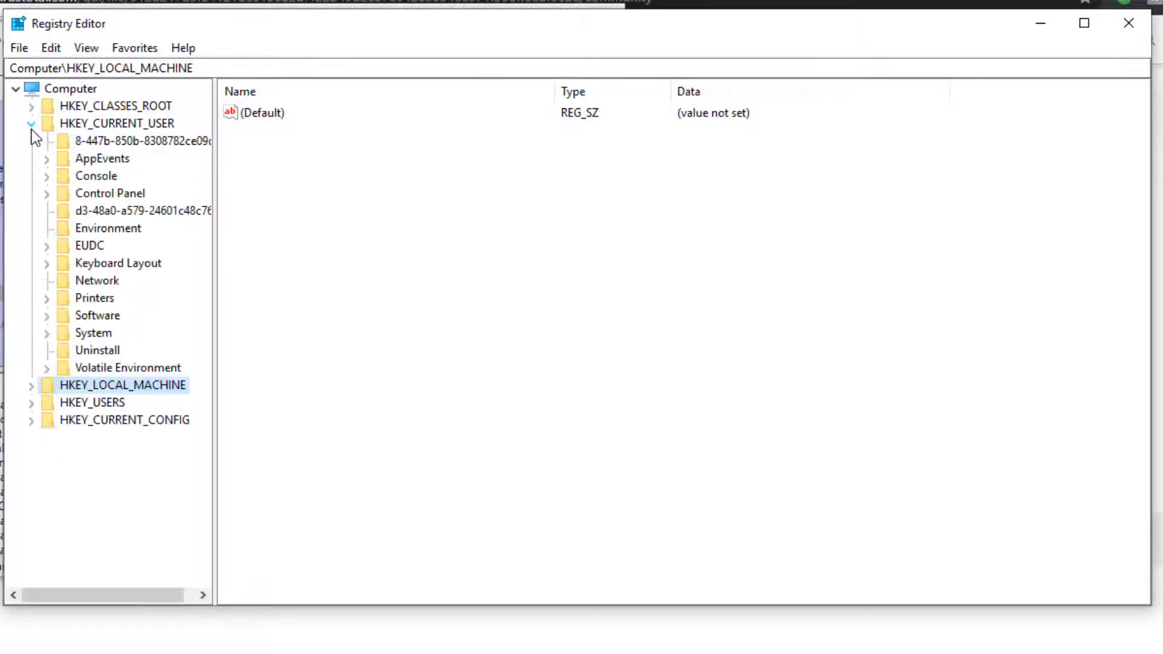
{"action": "left_click", "coordinate": [87, 125]}
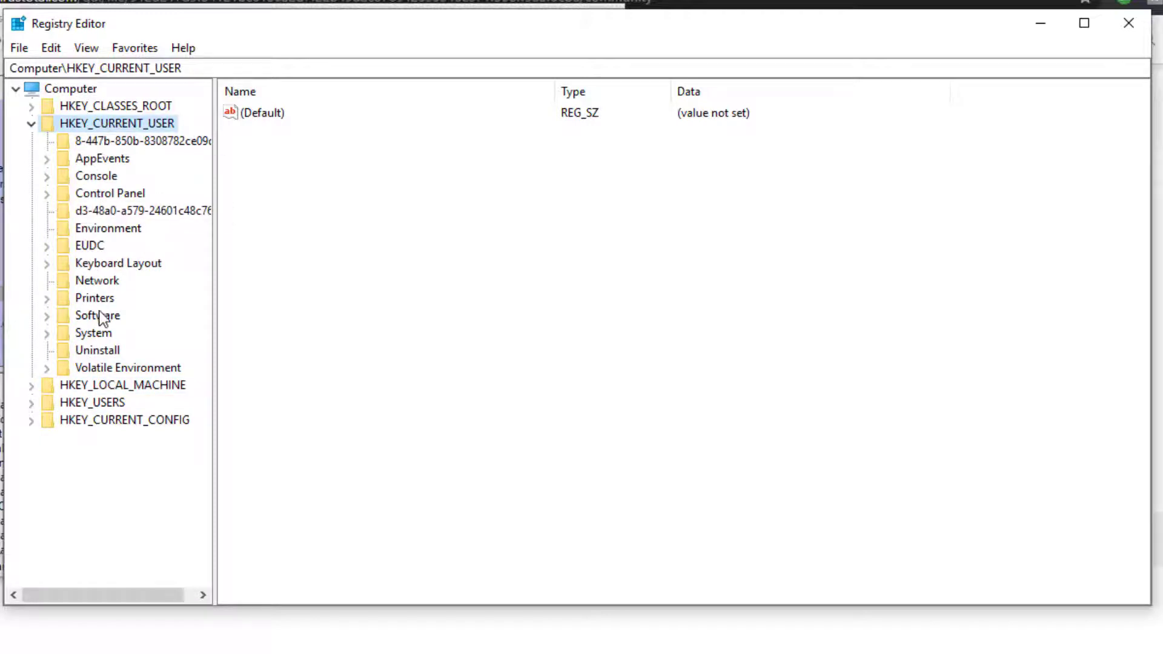
{"action": "left_click", "coordinate": [46, 316]}
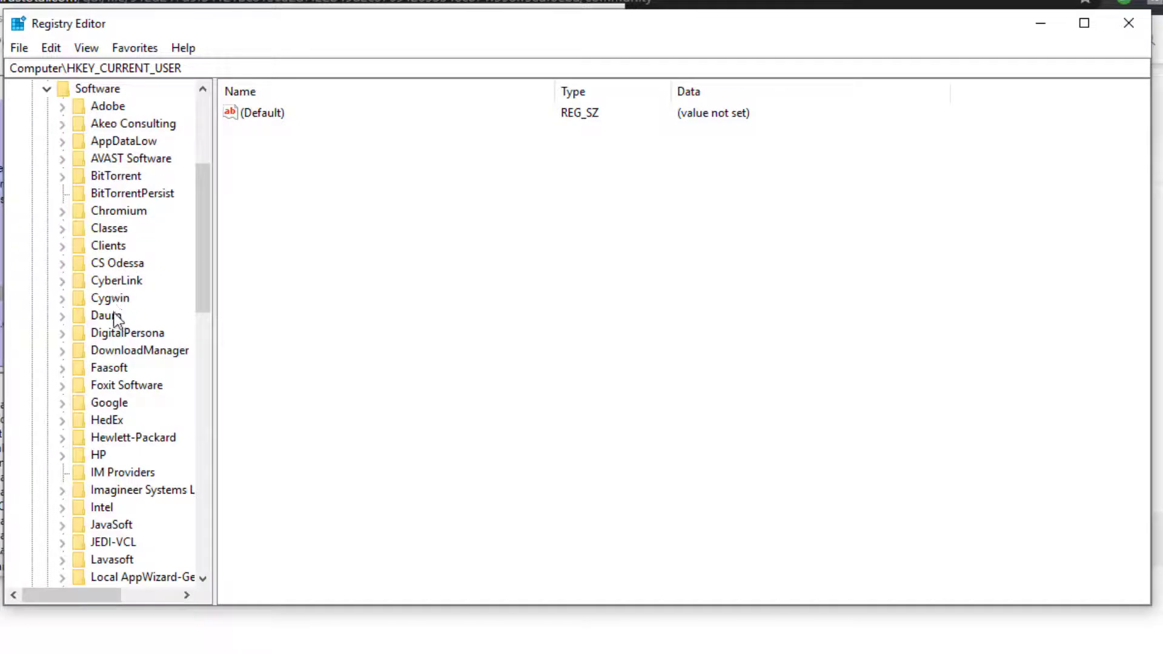
{"action": "scroll", "coordinate": [116, 328], "scroll_direction": "down", "scroll_amount": 4}
{"action": "scroll", "coordinate": [117, 333], "scroll_direction": "down", "scroll_amount": 8}
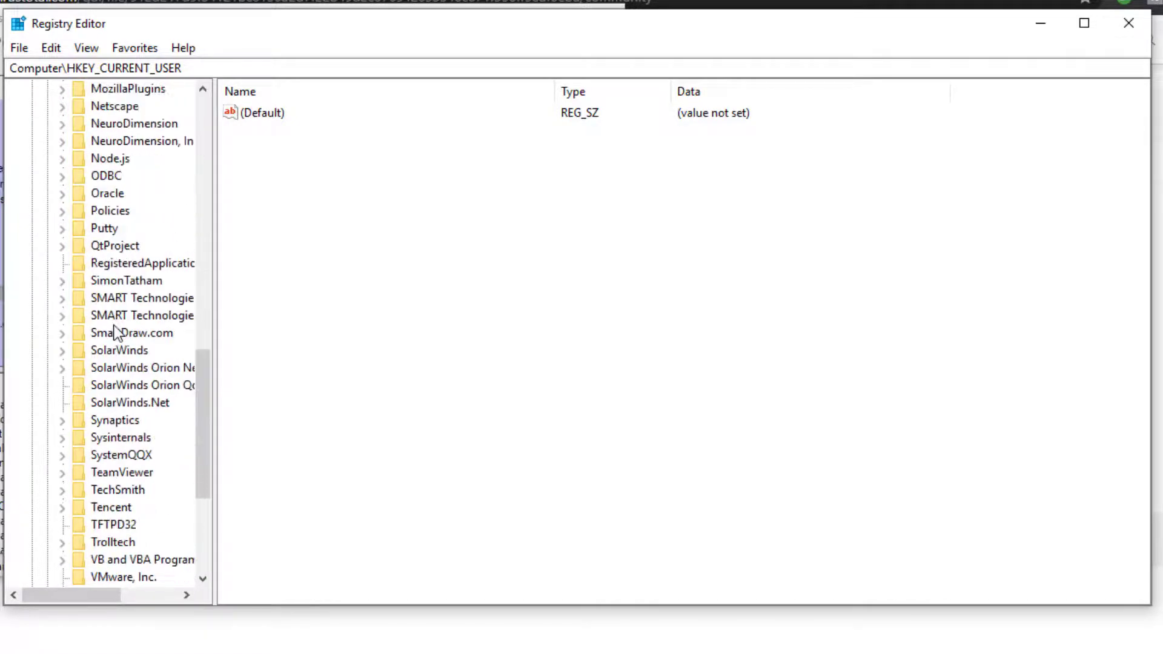
{"action": "scroll", "coordinate": [117, 333], "scroll_direction": "down", "scroll_amount": 3}
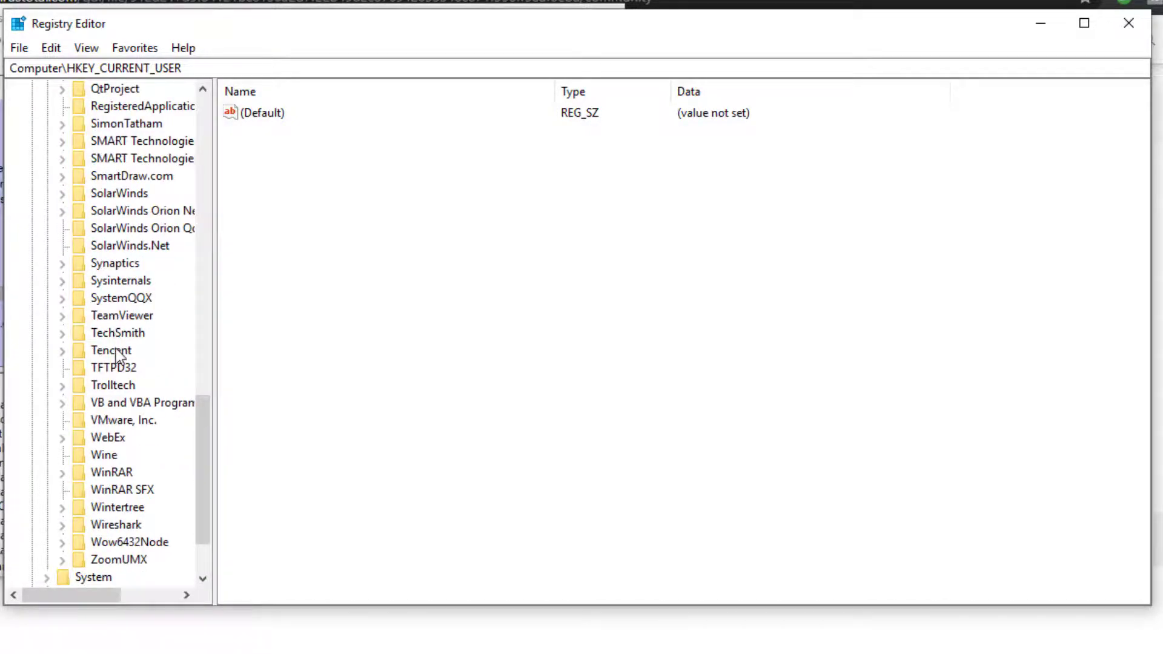
{"action": "left_click", "coordinate": [121, 281]}
{"action": "left_click", "coordinate": [63, 282]}
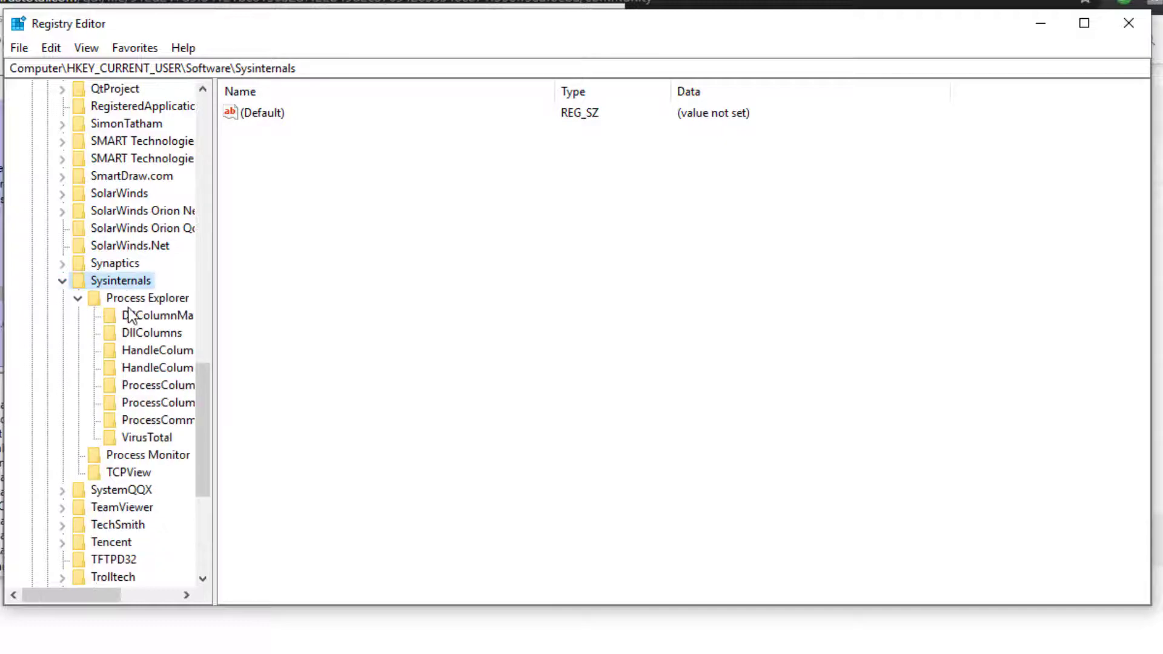
{"action": "left_click", "coordinate": [147, 298]}
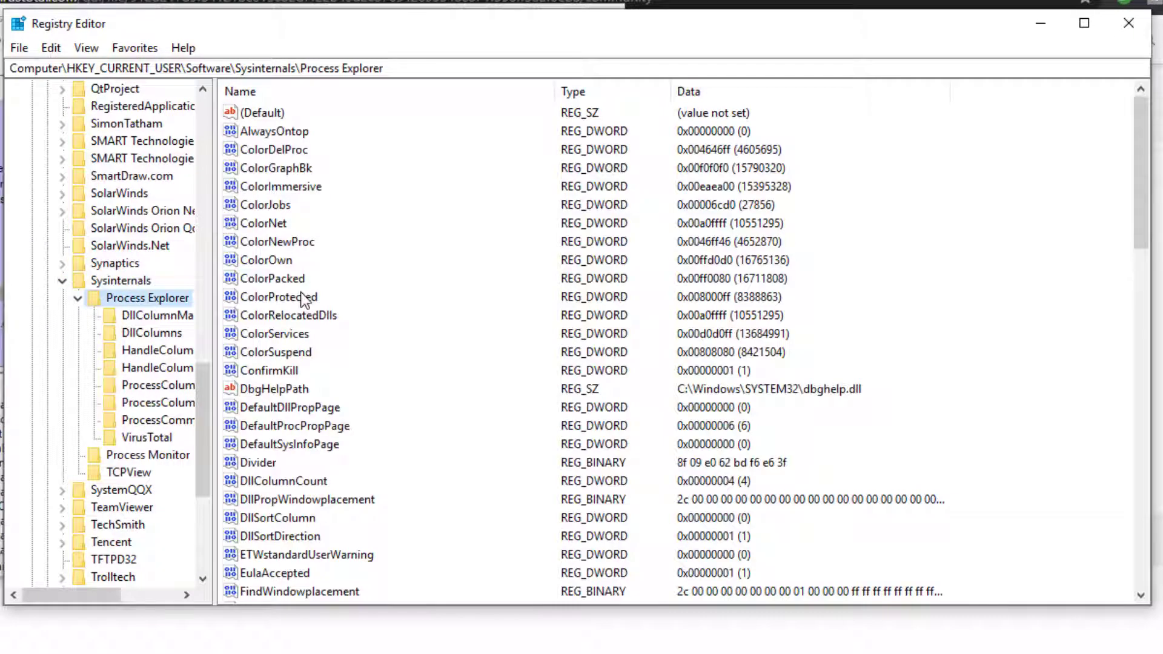
- Set the EulaAccepted DWORD value of the Process Explorer key to 0
{"action": "left_click", "coordinate": [278, 298]}
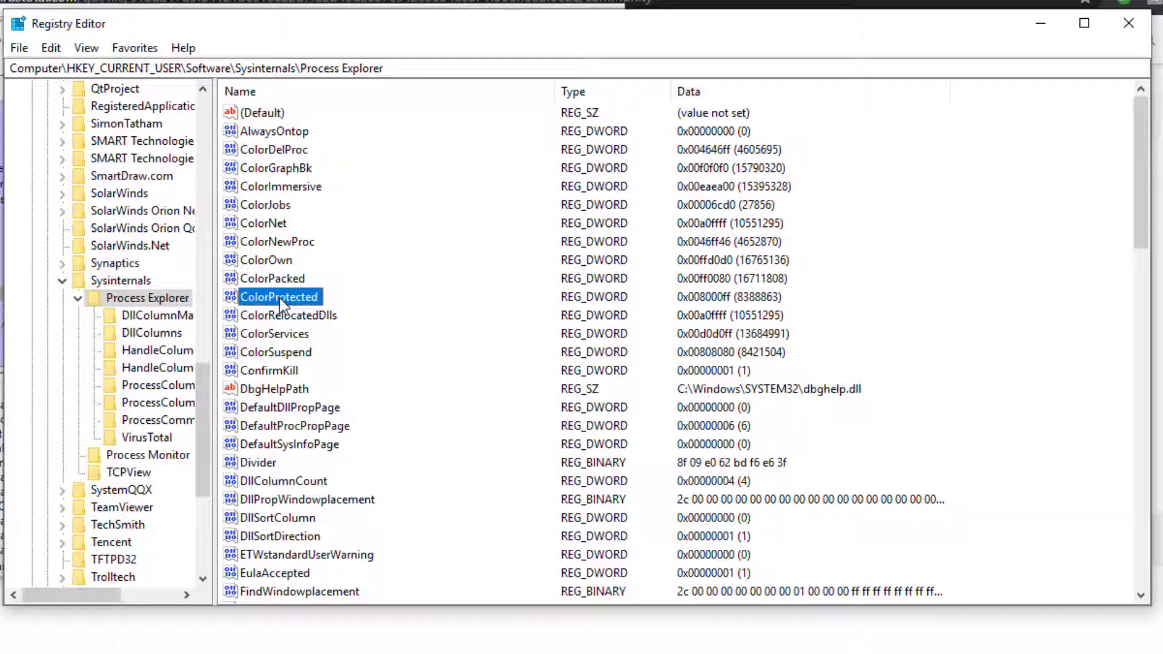
{"action": "key", "text": "e"}
{"action": "scroll", "coordinate": [285, 325], "scroll_direction": "down", "scroll_amount": 4}
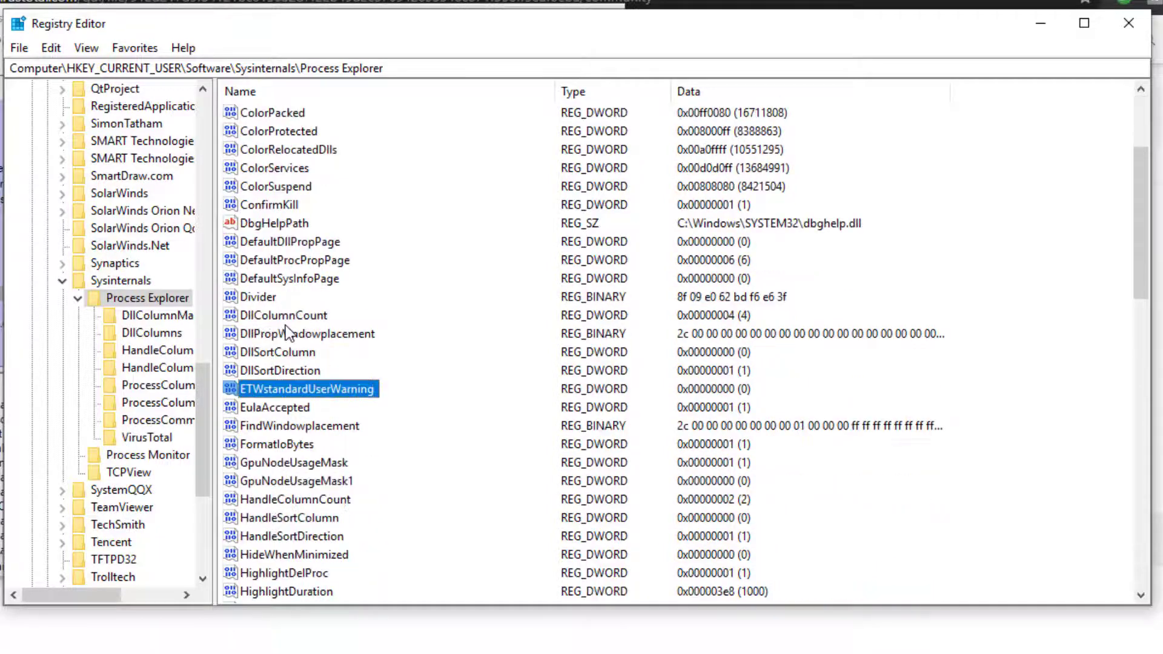
{"action": "double_click", "coordinate": [296, 355]}
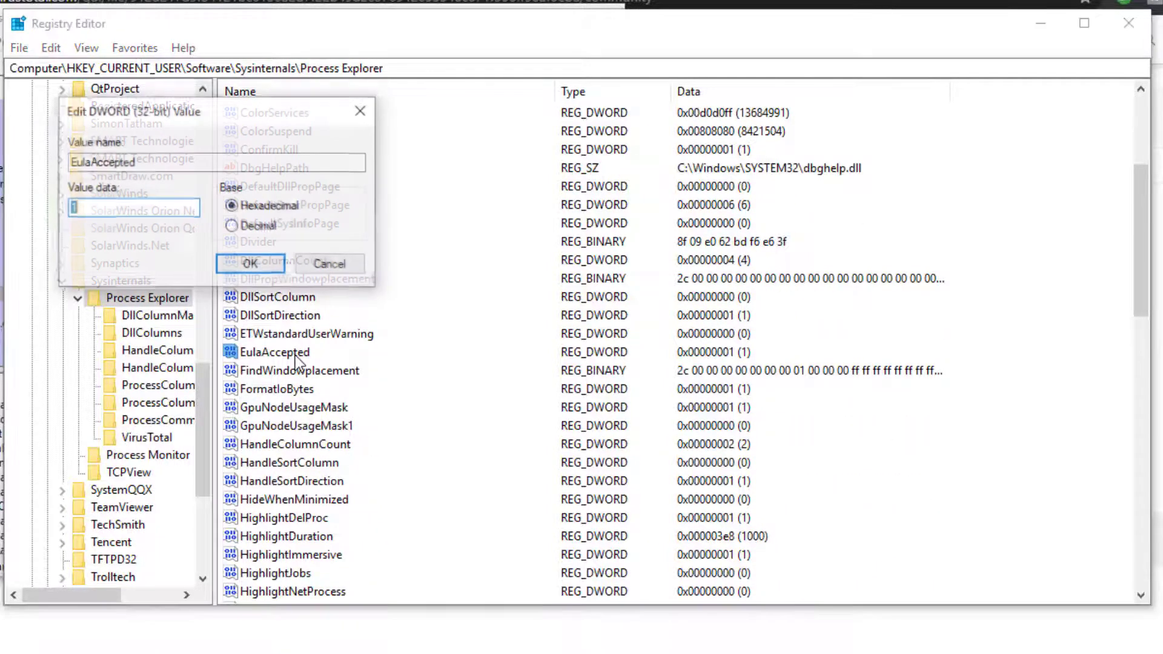
{"action": "left_click", "coordinate": [156, 212]}
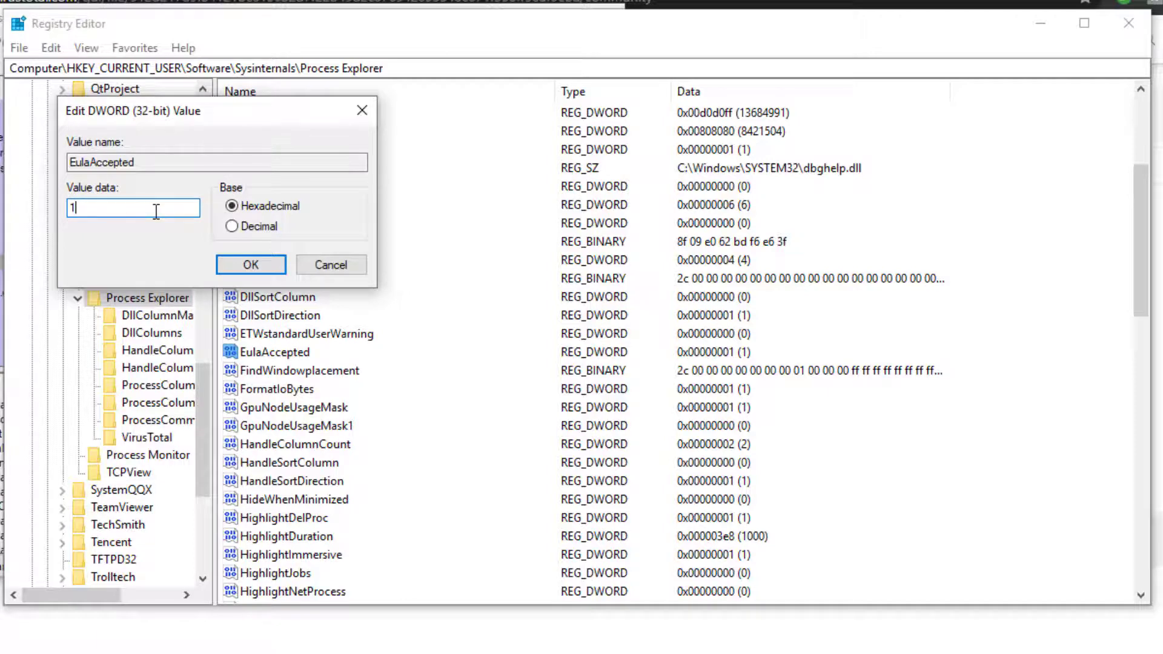
{"action": "key", "text": "BackSpace"}
{"action": "type", "text": "0"}
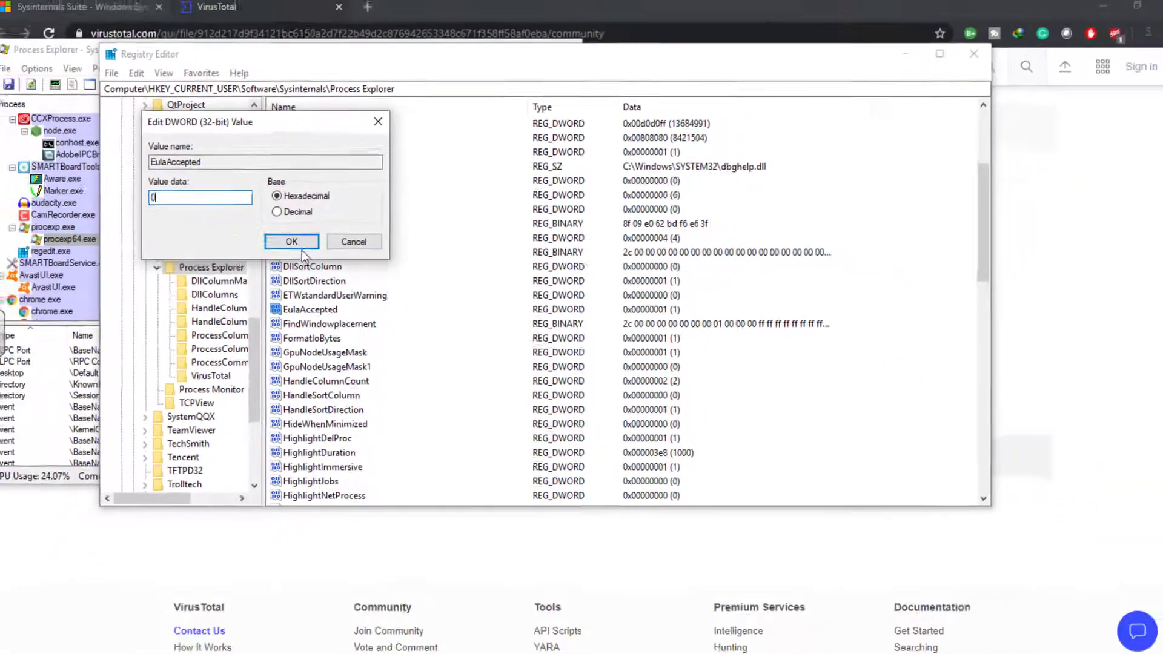
{"action": "left_click", "coordinate": [298, 243]}
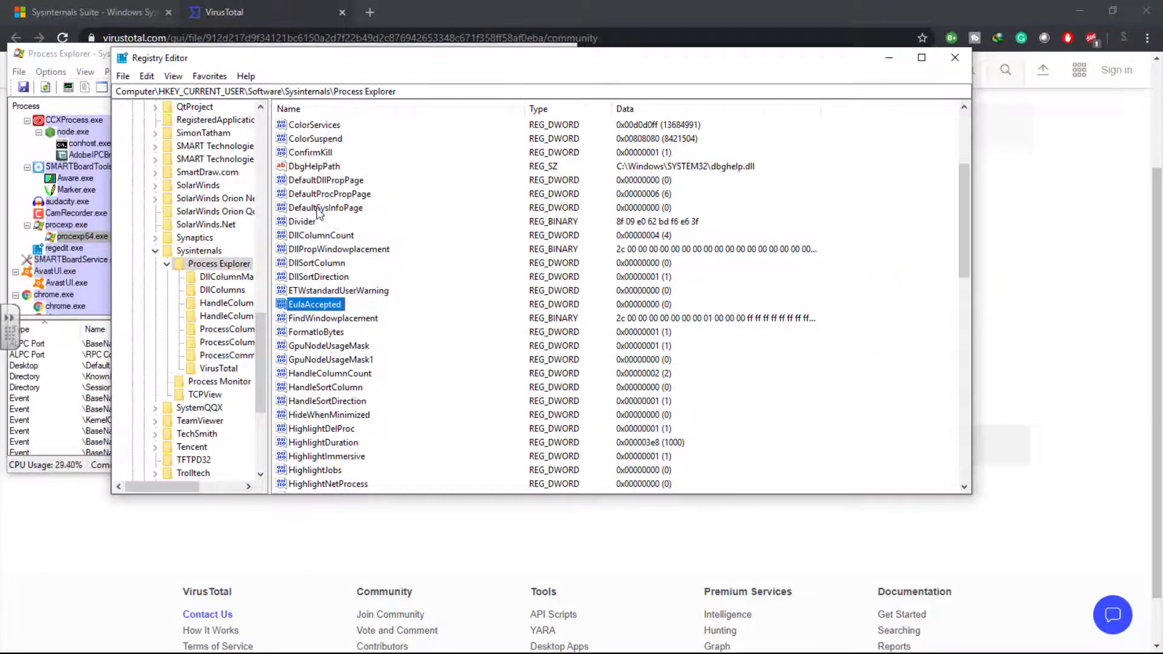
- Close the running Process Explorer and relaunch it from procexp.exe in the SysinternalsSuite folder
{"action": "left_click", "coordinate": [64, 63]}
{"action": "left_click", "coordinate": [573, 62]}
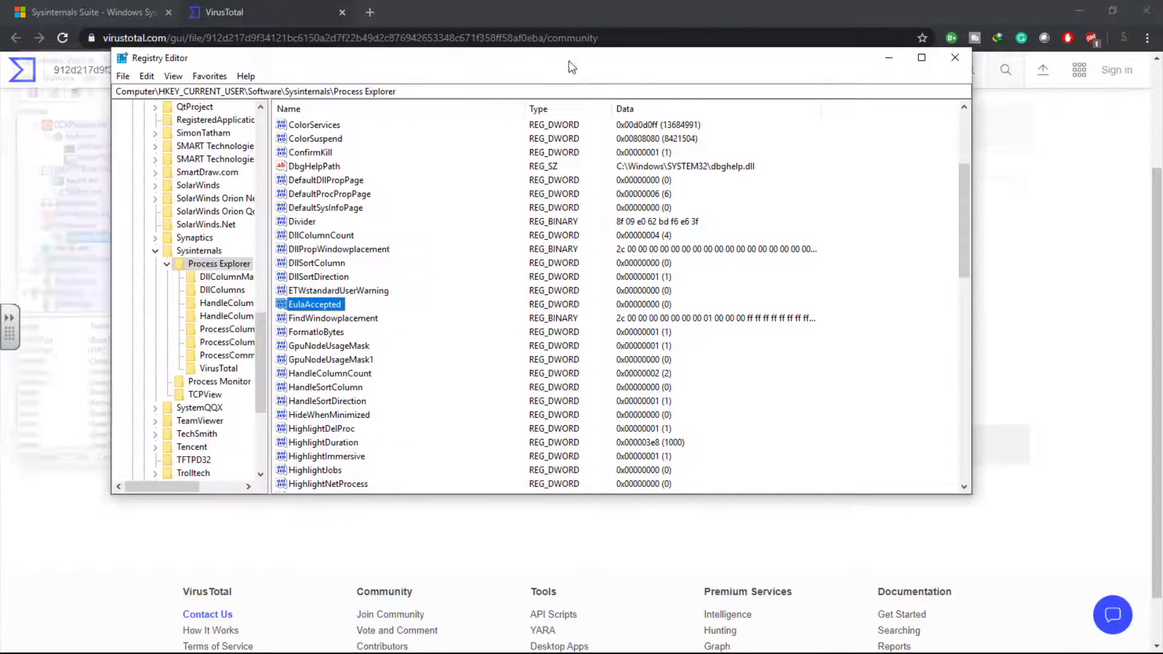
{"action": "left_click", "coordinate": [24, 641]}
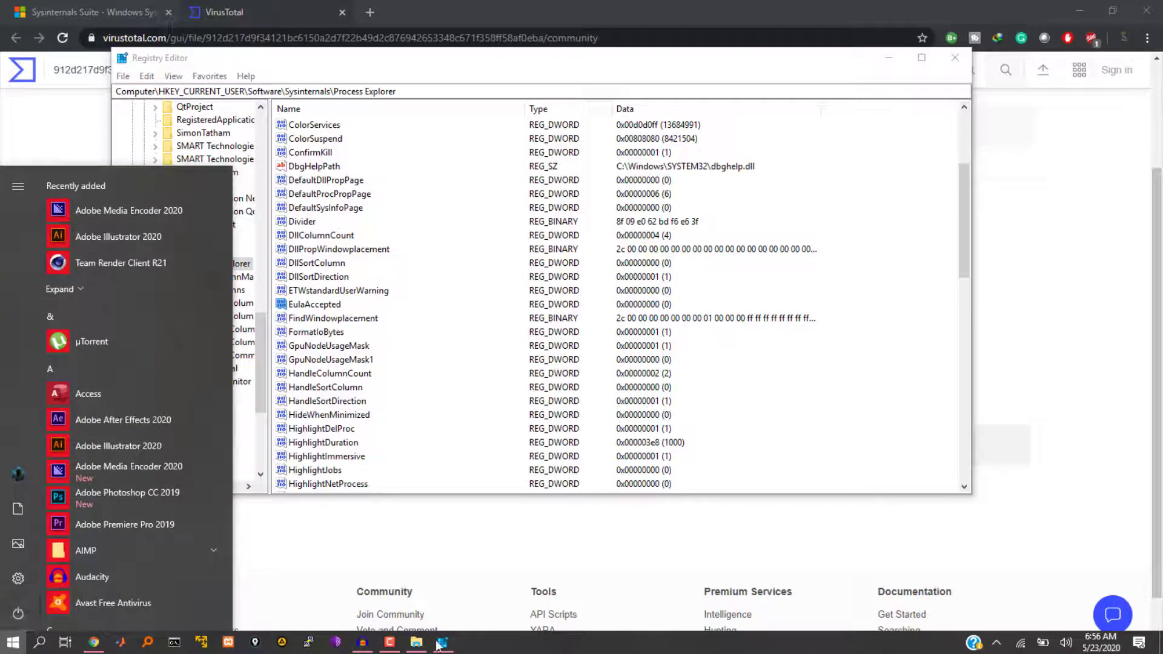
{"action": "left_click", "coordinate": [418, 643]}
{"action": "double_click", "coordinate": [264, 333]}
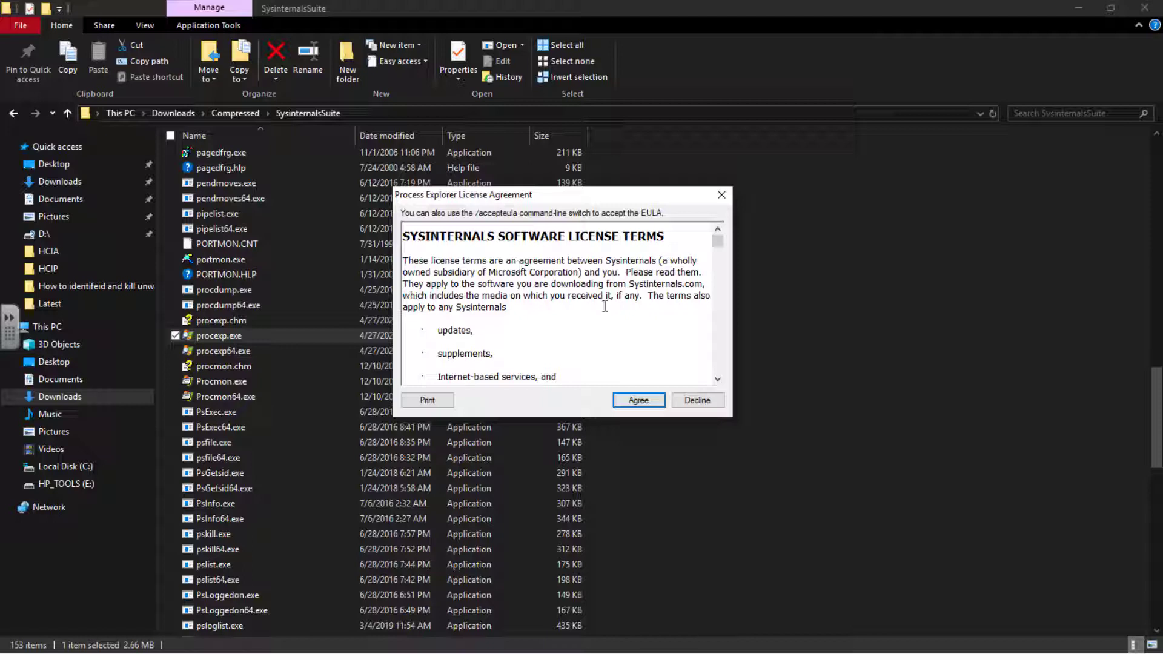
- Reposition the Process Explorer License Agreement dialog and accept the license terms
{"action": "left_click_drag", "start_coordinate": [613, 201], "coordinate": [607, 183]}
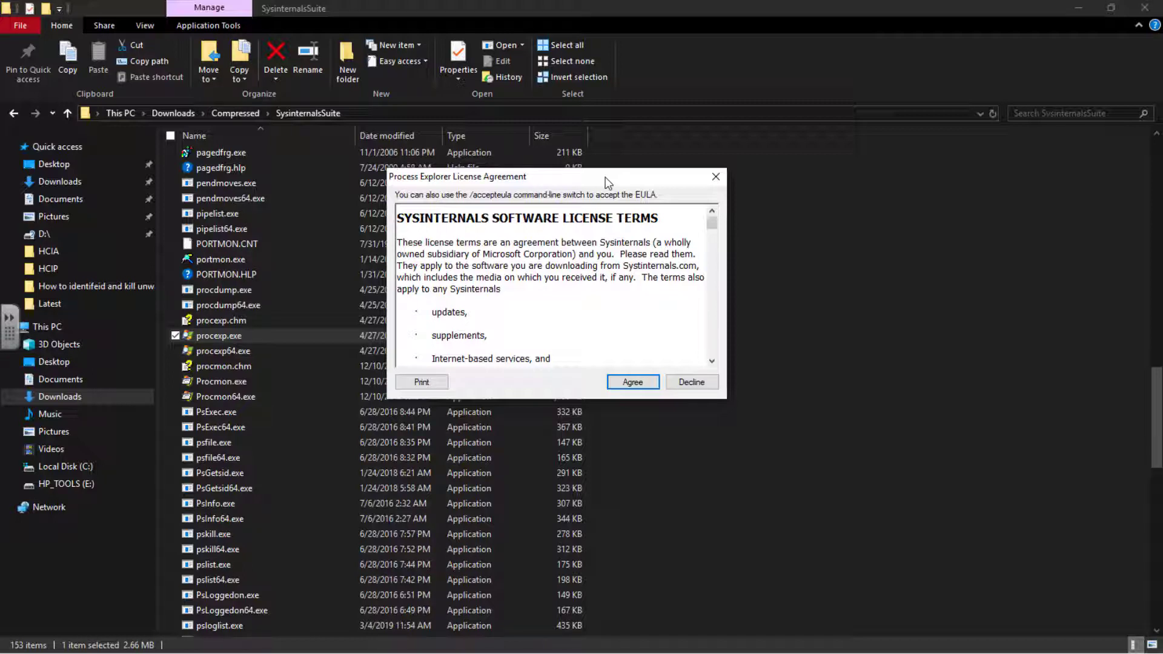
{"action": "left_click_drag", "start_coordinate": [605, 177], "coordinate": [579, 155]}
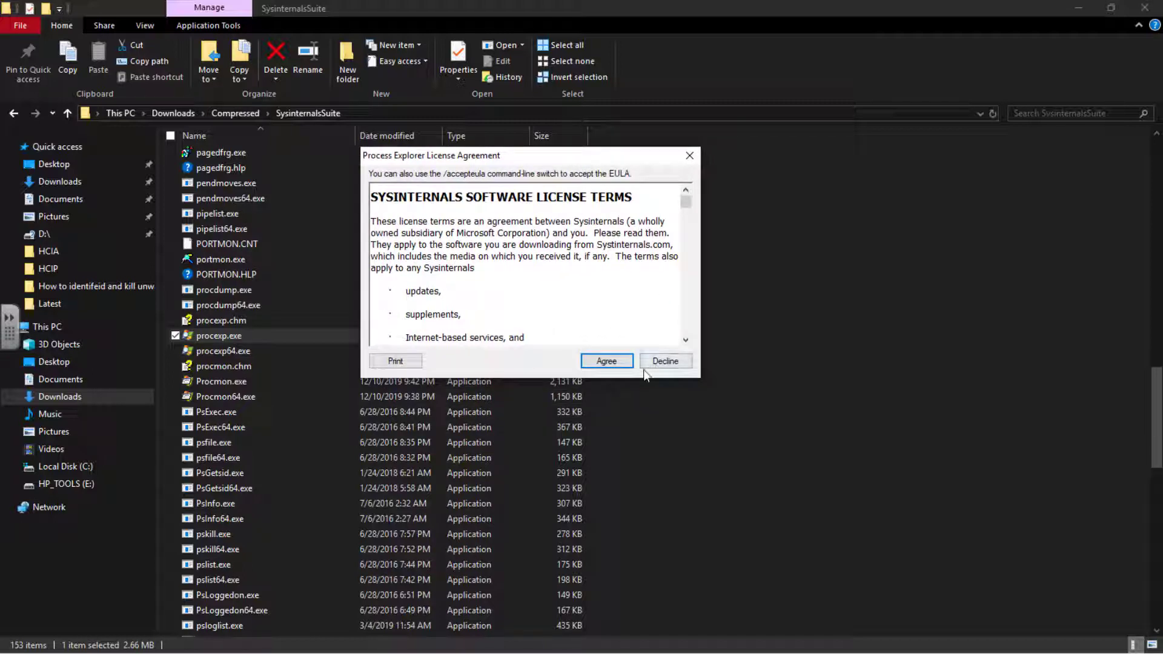
{"action": "left_click", "coordinate": [608, 362]}
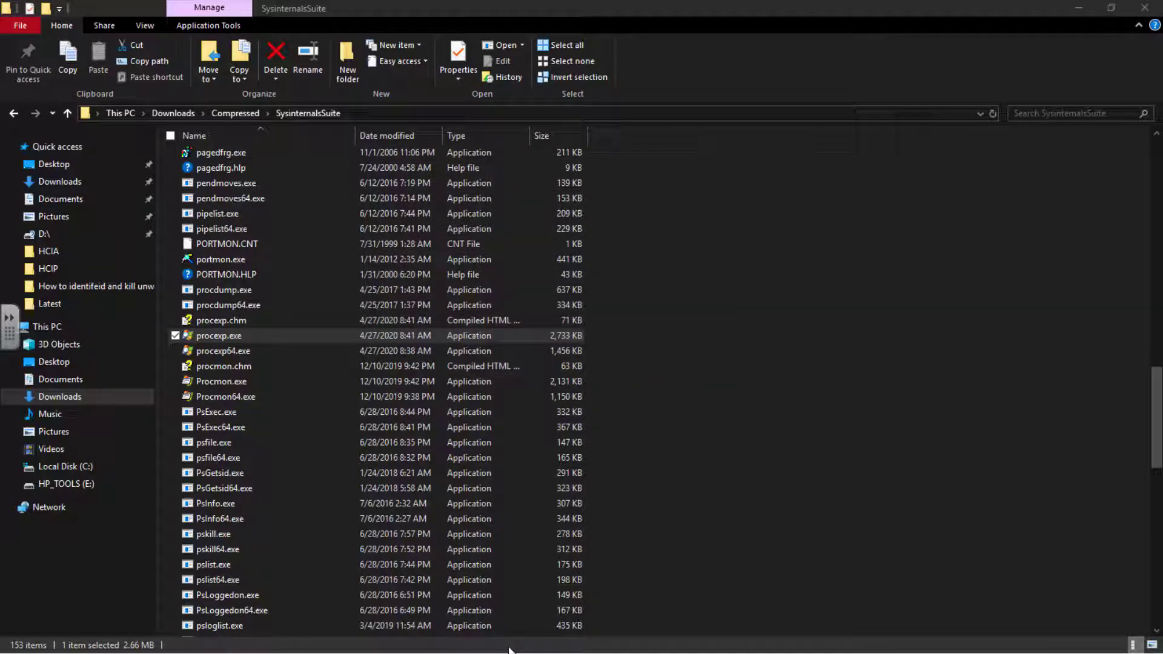
{"action": "key", "text": "super"}
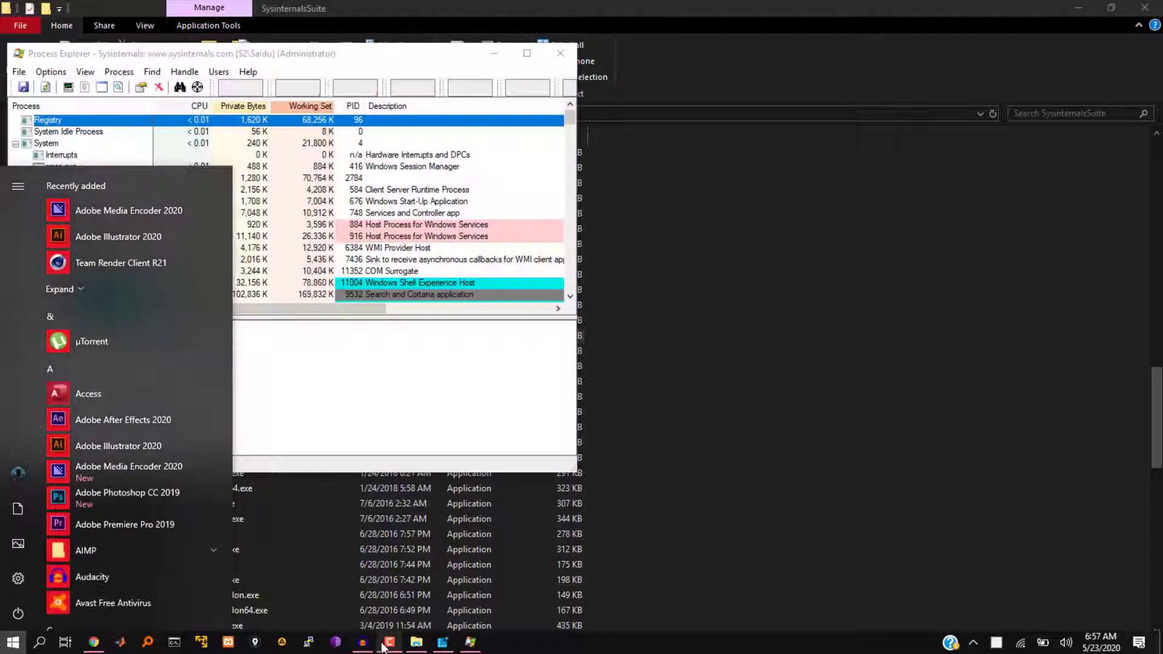